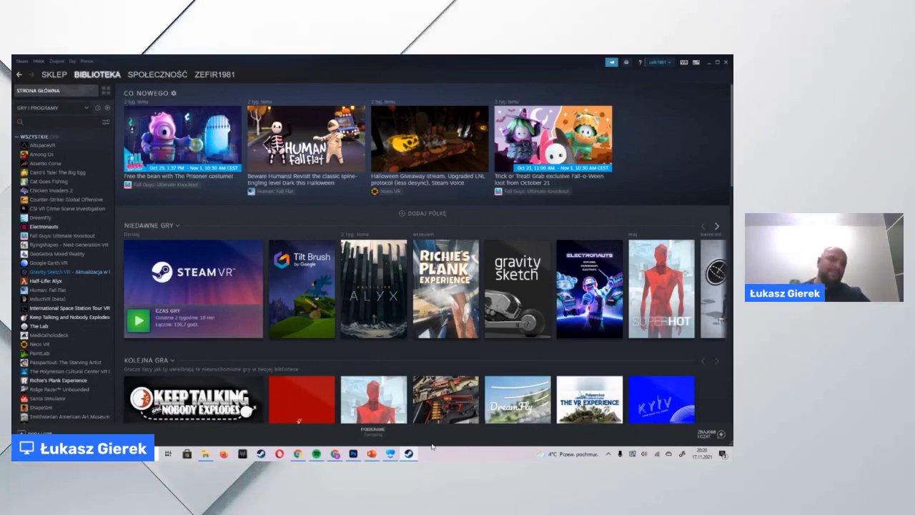
- Page through the Recent Games shelf in Steam, then minimize the Steam window
mouse_move(306, 278)
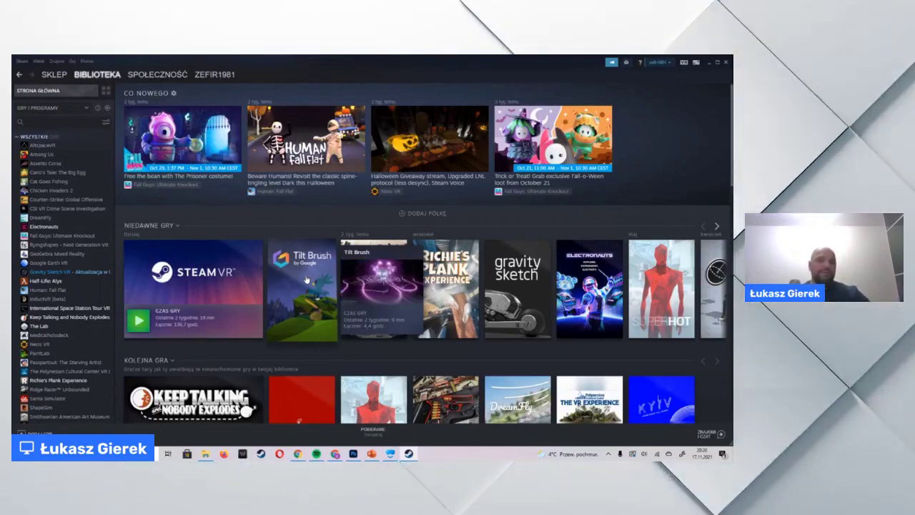
mouse_move(529, 269)
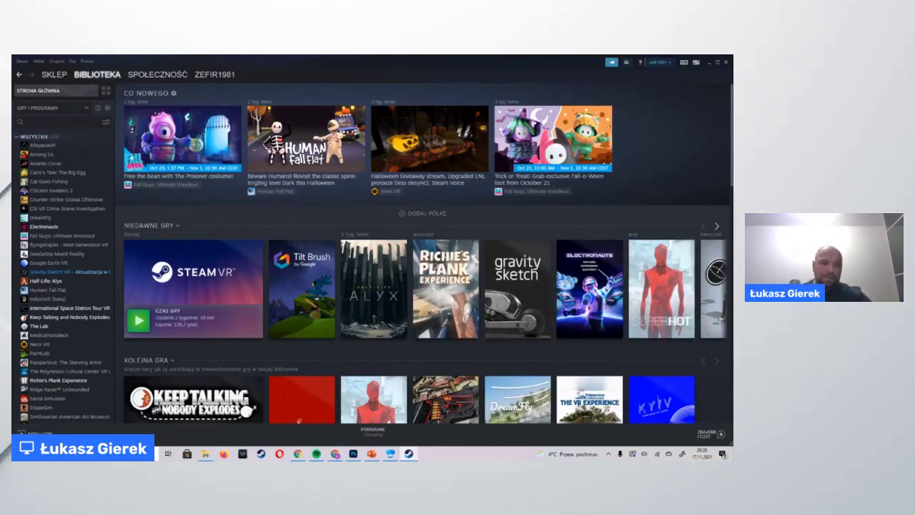
click(716, 226)
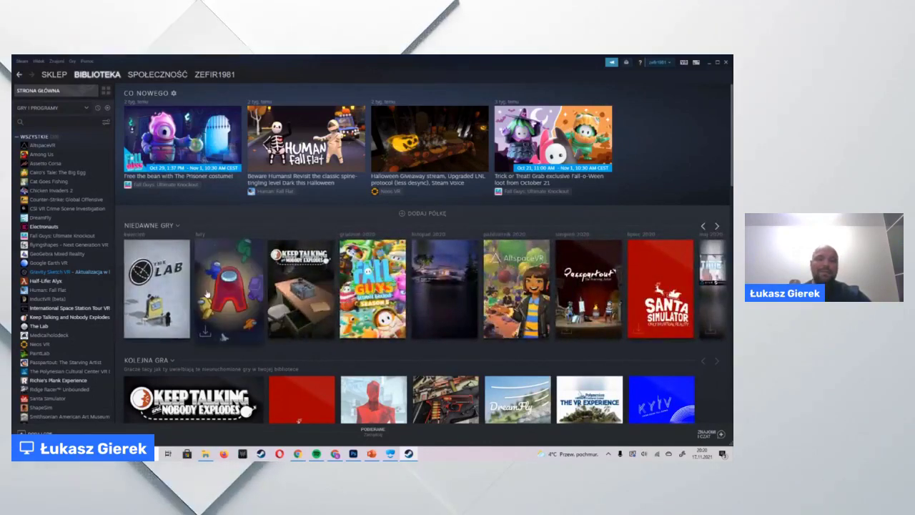
mouse_move(247, 298)
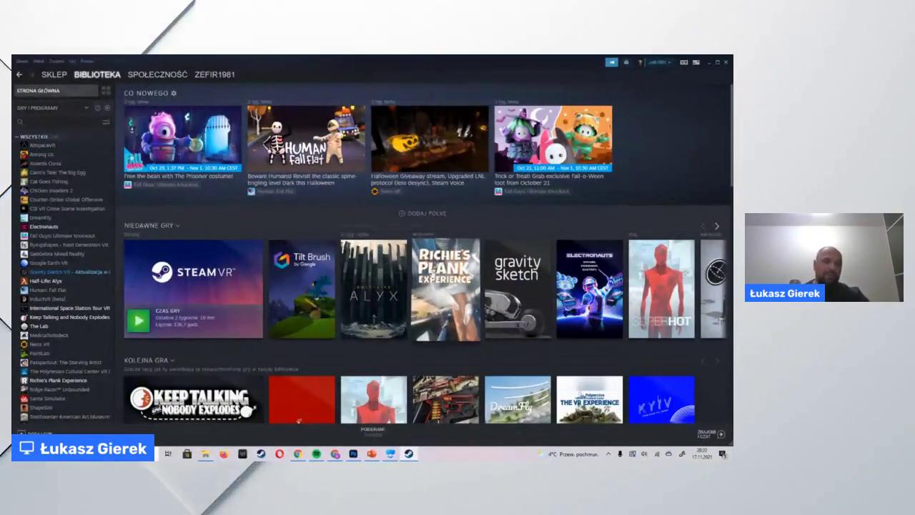
mouse_move(372, 284)
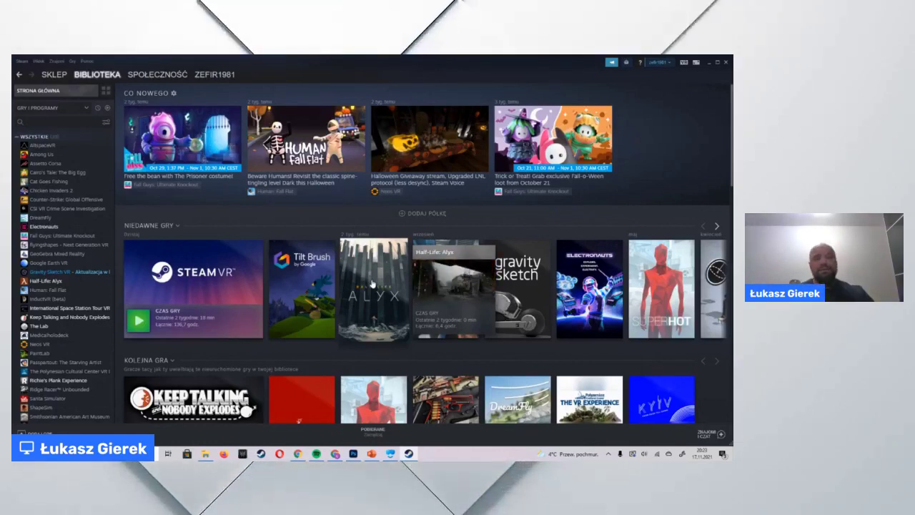
click(707, 63)
- Minimize PowerPoint and switch between the Druk 3D scene and the ClassVR planning page
click(696, 63)
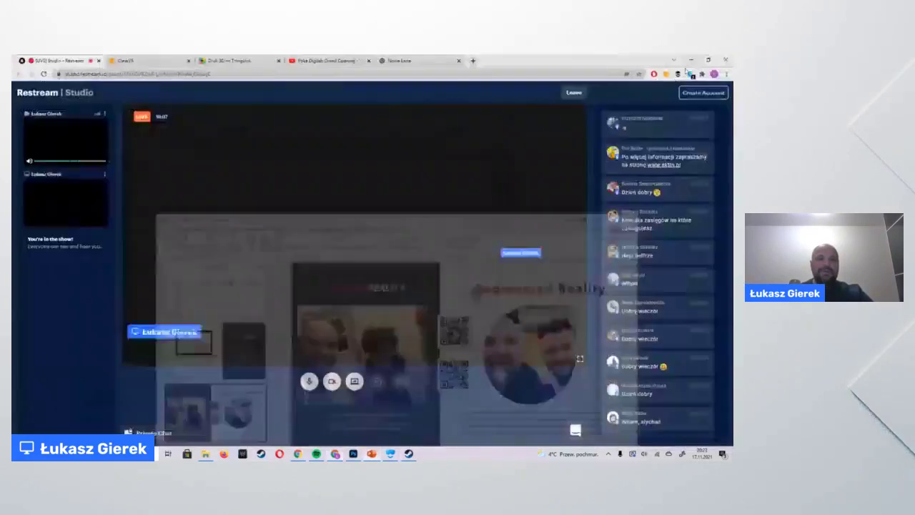
click(221, 60)
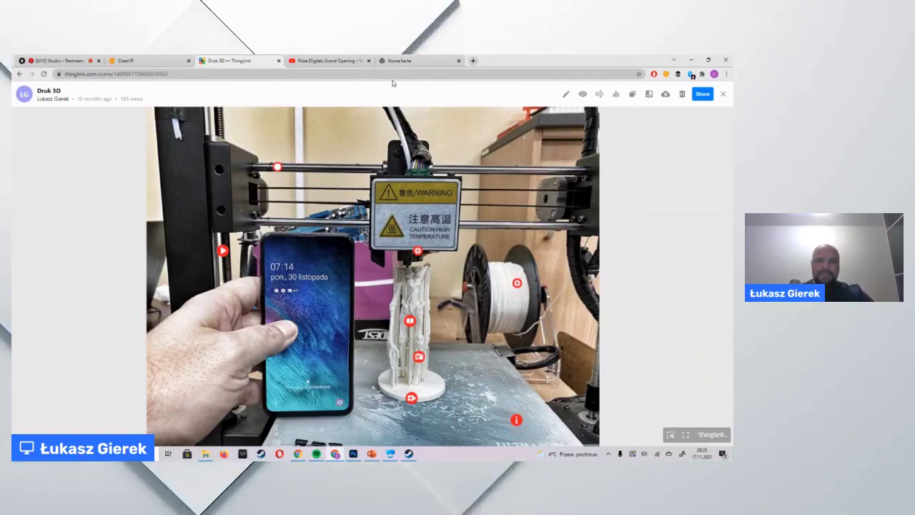
click(157, 61)
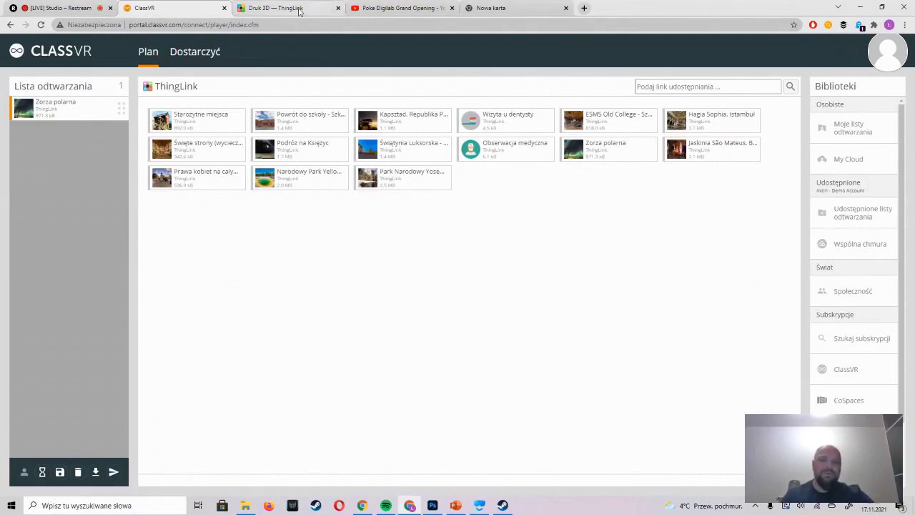
click(275, 7)
- Drag Podróż na Księżyc into the ClassVR playlist after Zorza polarna, then return to Druk 3D
click(172, 7)
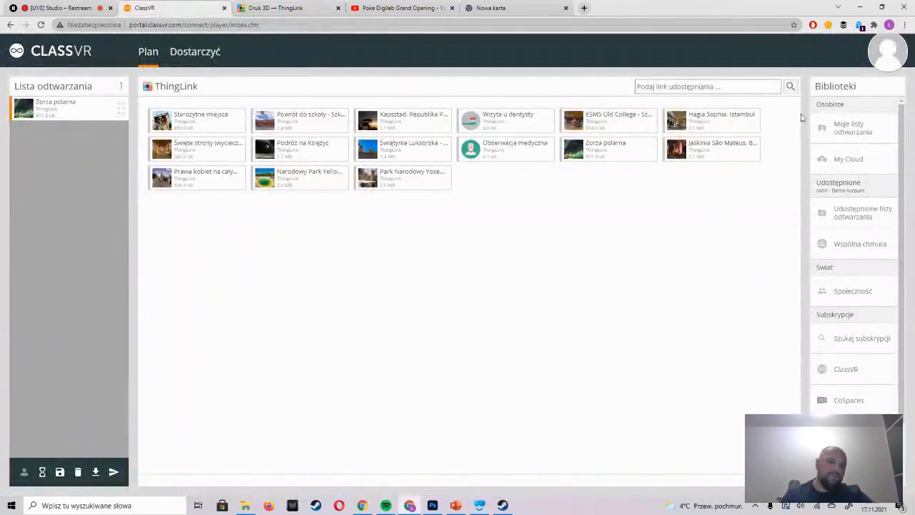
click(842, 208)
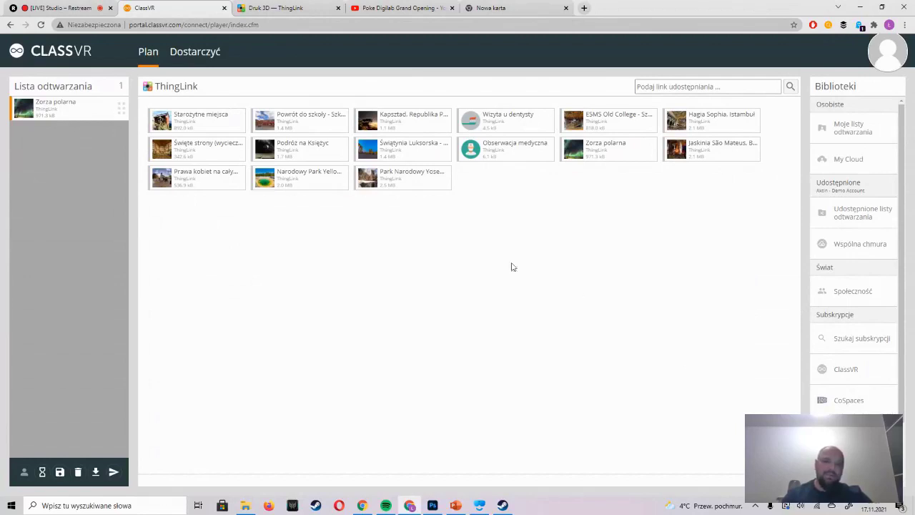
click(283, 132)
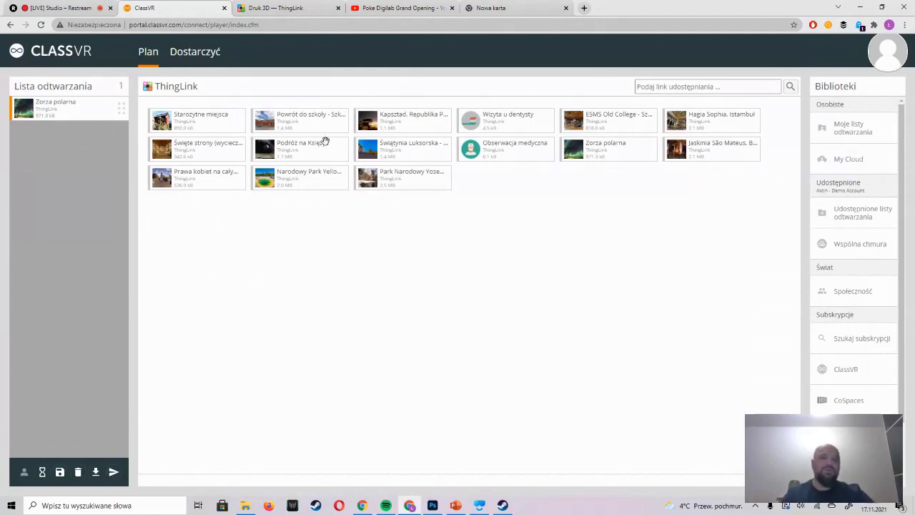
drag(299, 157, 101, 155)
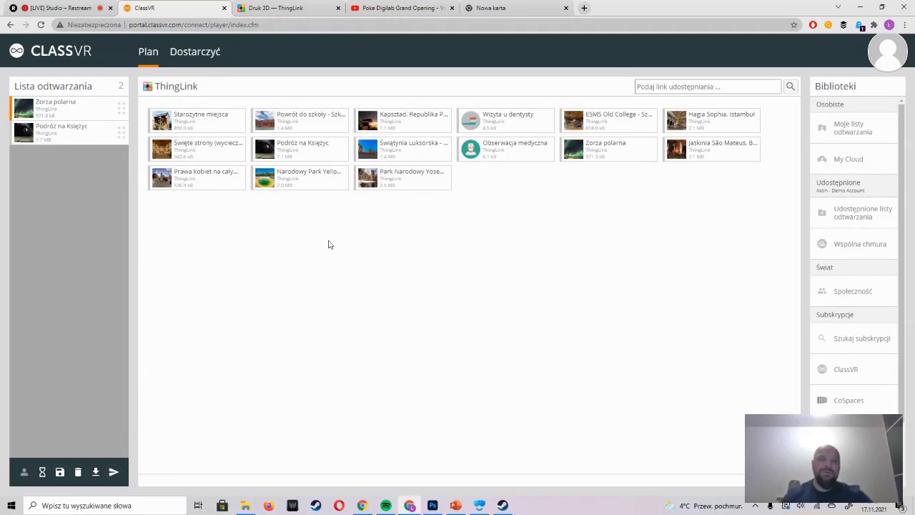
click(279, 8)
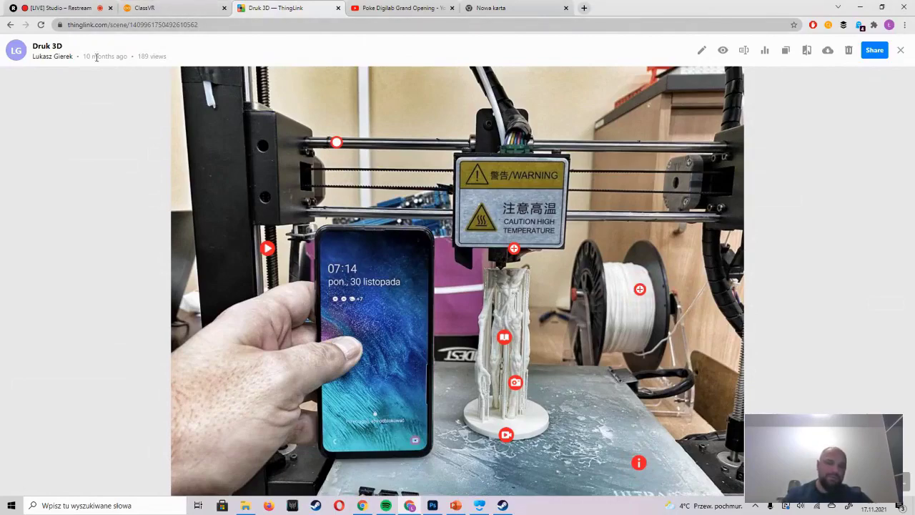
- View the Druk 3D shareable link and QR code, then open the scene in the editor
click(867, 53)
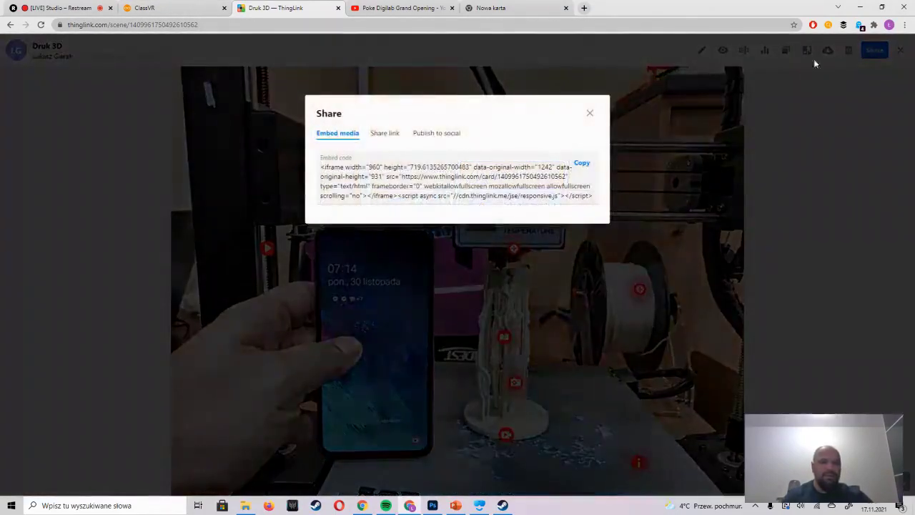
click(386, 135)
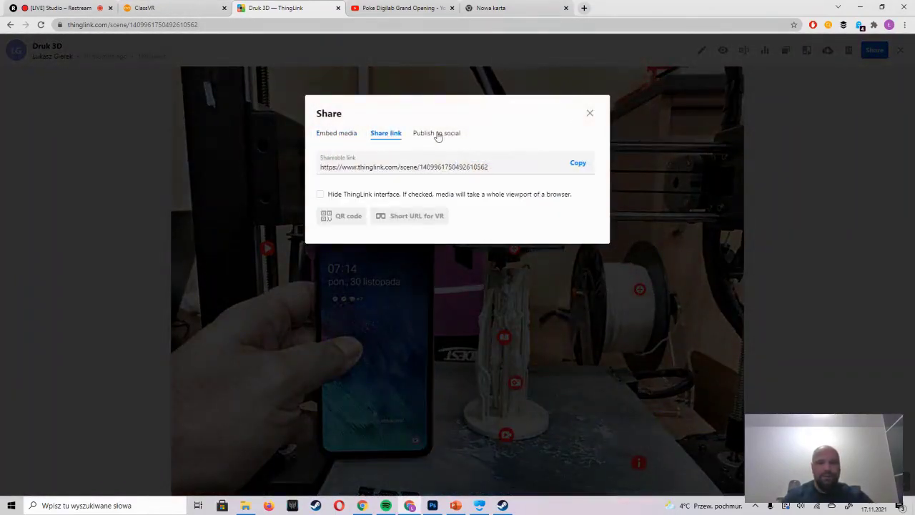
click(353, 217)
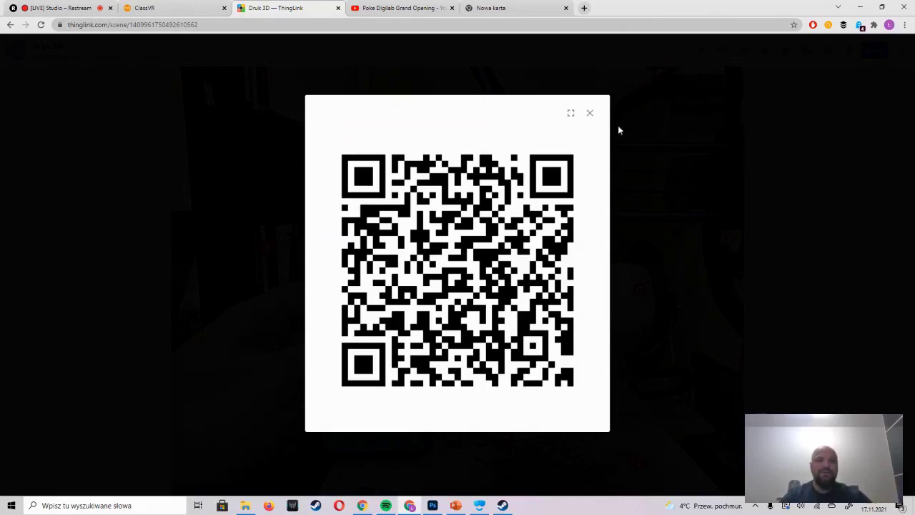
click(589, 114)
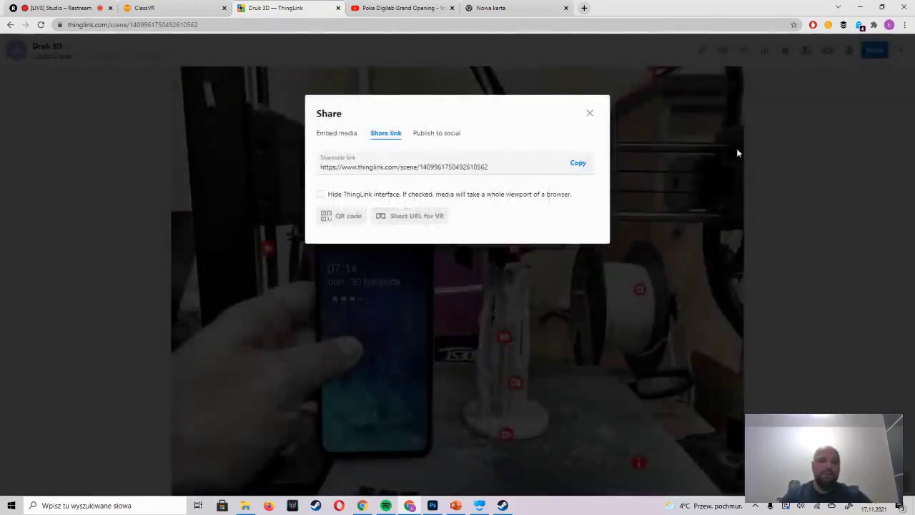
click(590, 115)
click(702, 56)
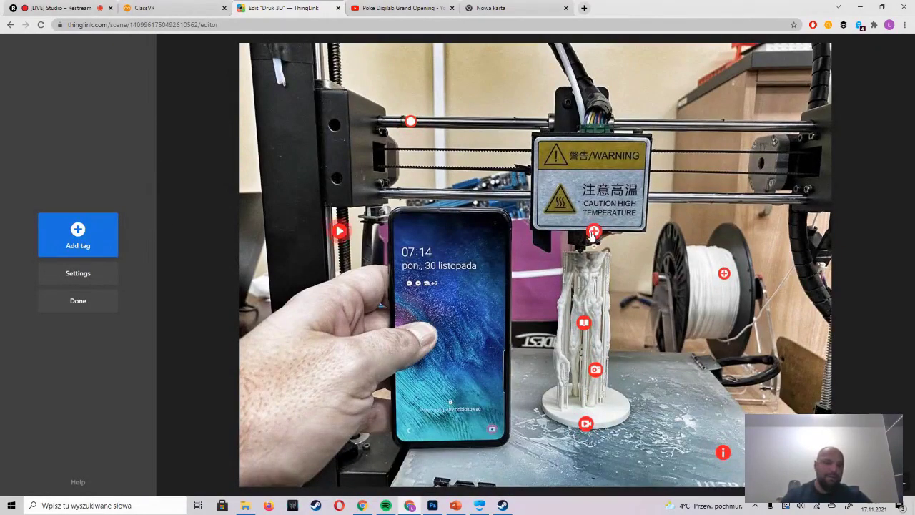
- Inspect the Ekstruder i dysza tag, flipping through its images, then close it
click(593, 231)
scroll(632, 225, down, 2)
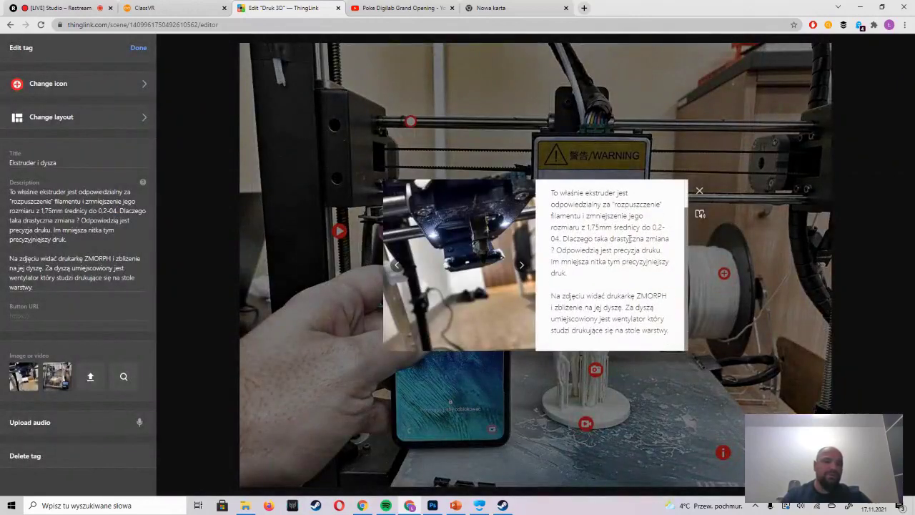
scroll(547, 270, up, 2)
click(522, 268)
click(522, 267)
click(522, 268)
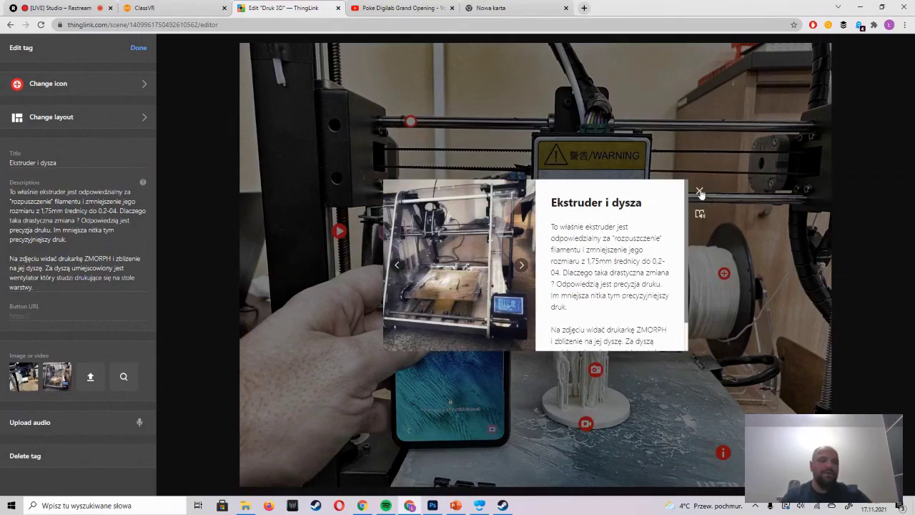
click(699, 191)
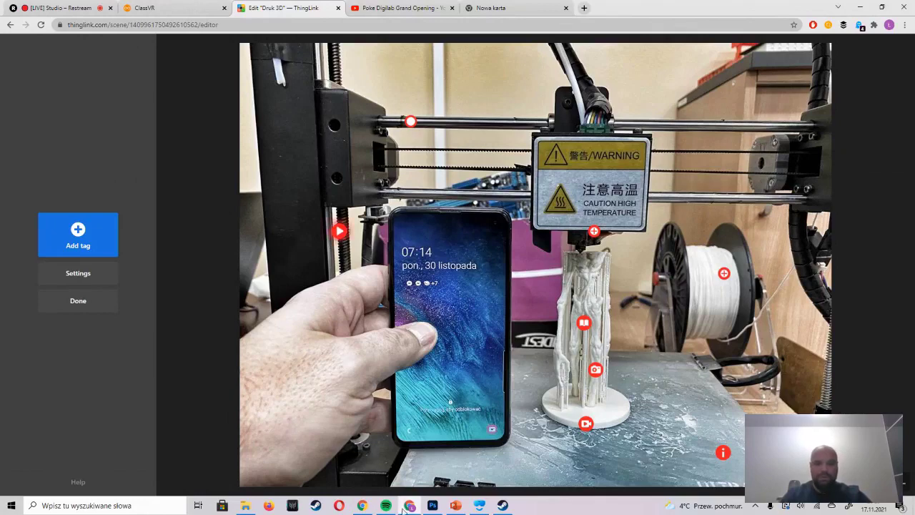
- Add a text tag described as 'przyczepność należy posmarować stół roboczy drukarki klejem' and save it
click(78, 236)
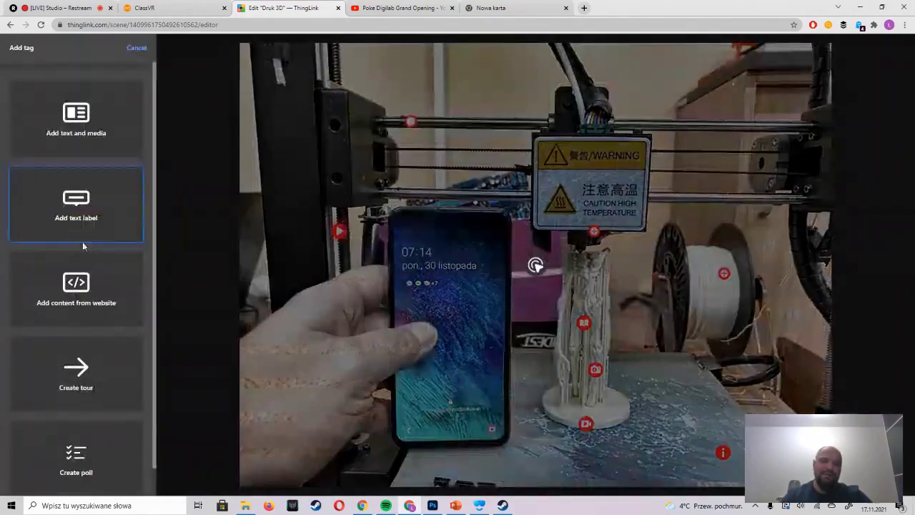
click(81, 122)
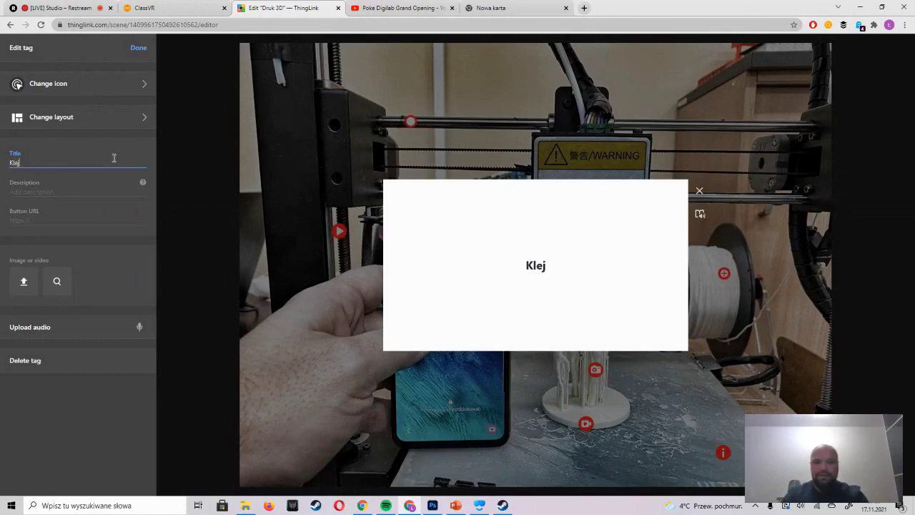
text(tole)
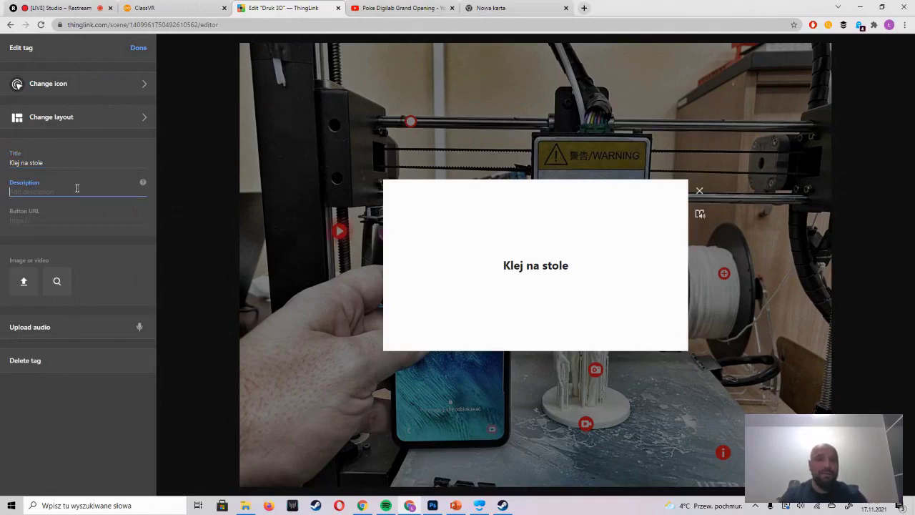
text(Aby wydruki trzyma)
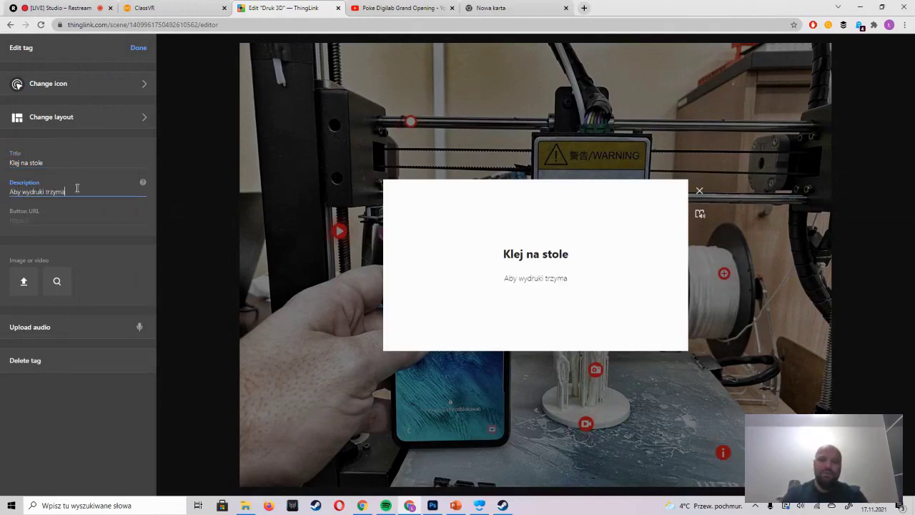
key(BackSpace)
key(BackSpace)
key(BackSpace)
key(BackSpace)
key(BackSpace)
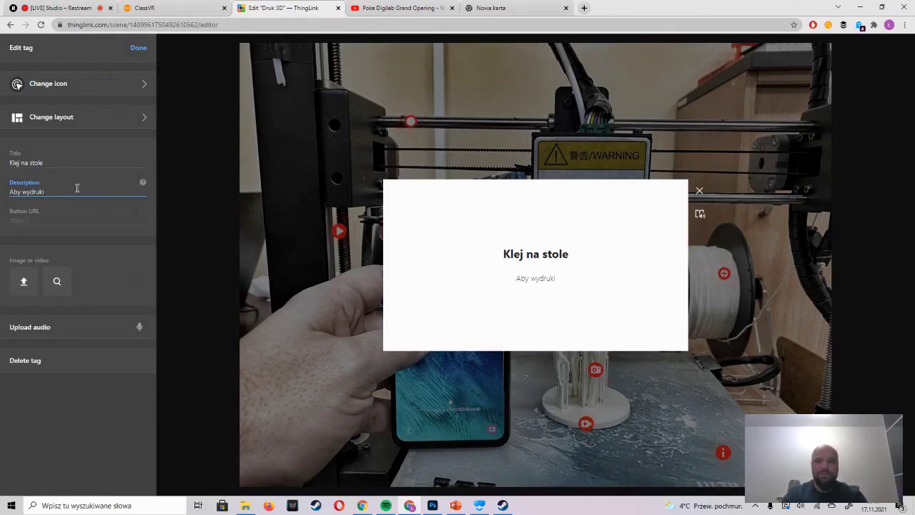
text(przyczepnoś)
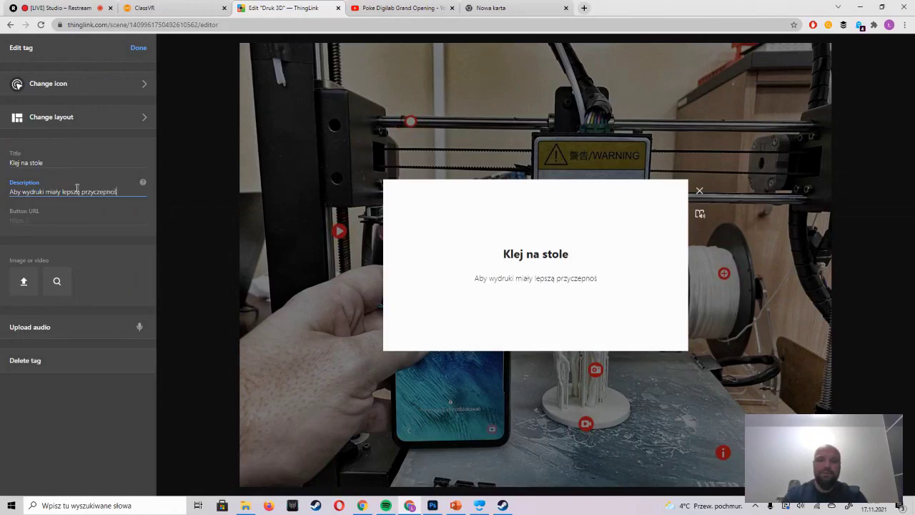
text(ć należy )
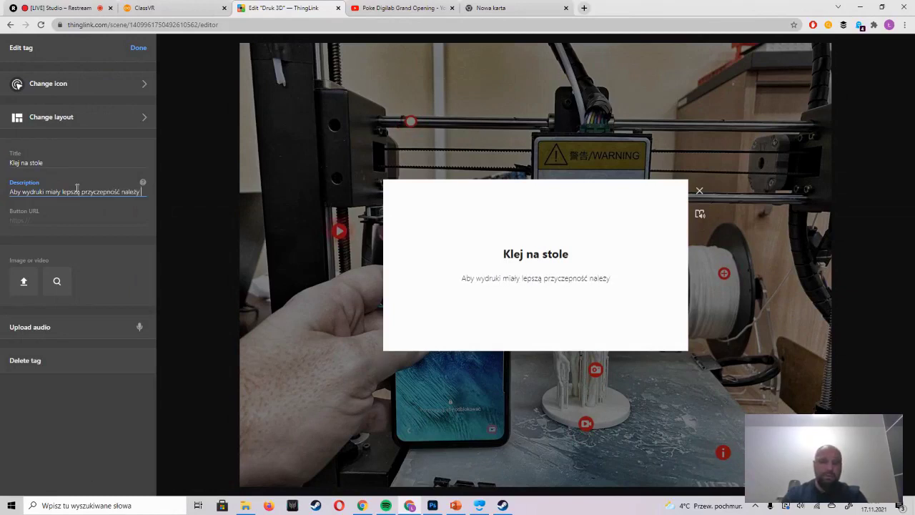
text(posmarować stół roboczy drukarki klejem)
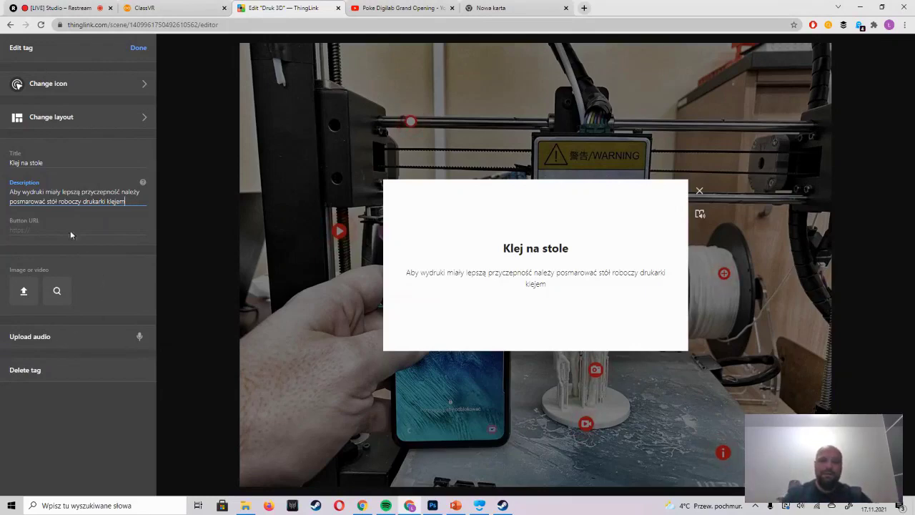
click(139, 49)
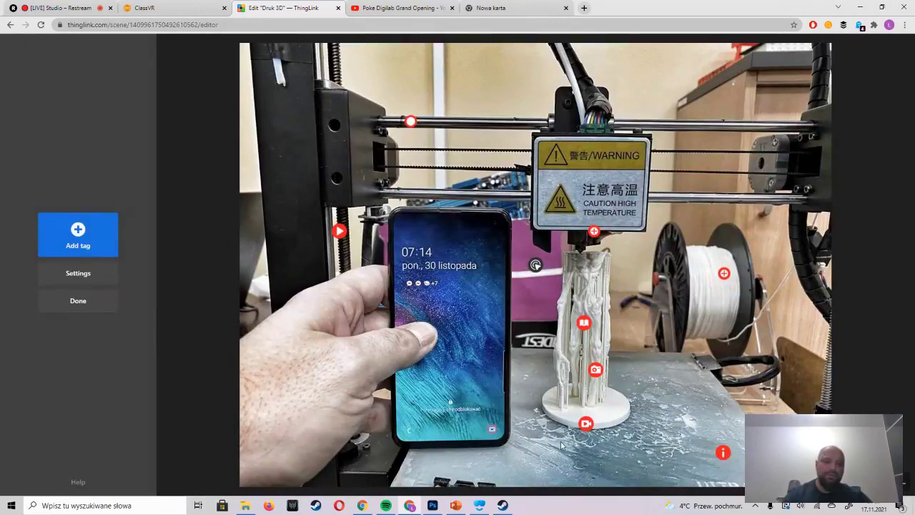
- Check the Stół and Timelapse tags, closing each one afterwards
click(723, 453)
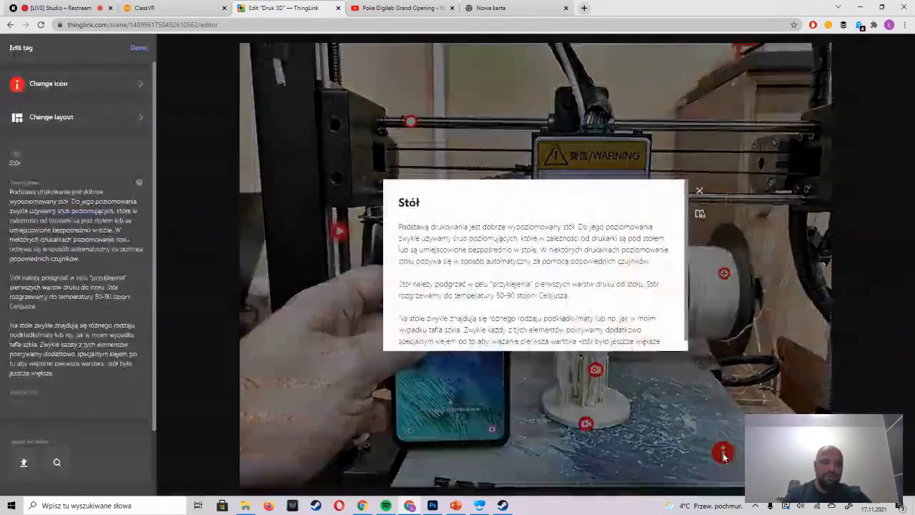
click(698, 193)
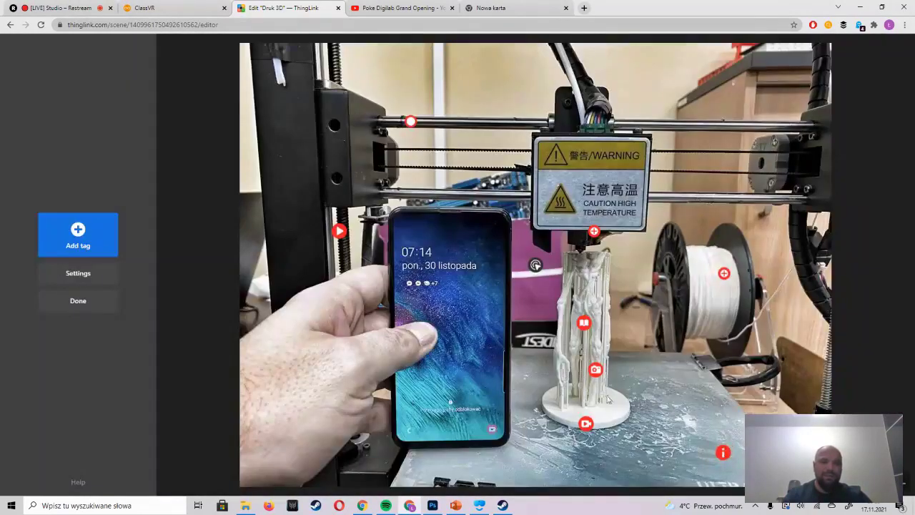
click(584, 431)
click(701, 194)
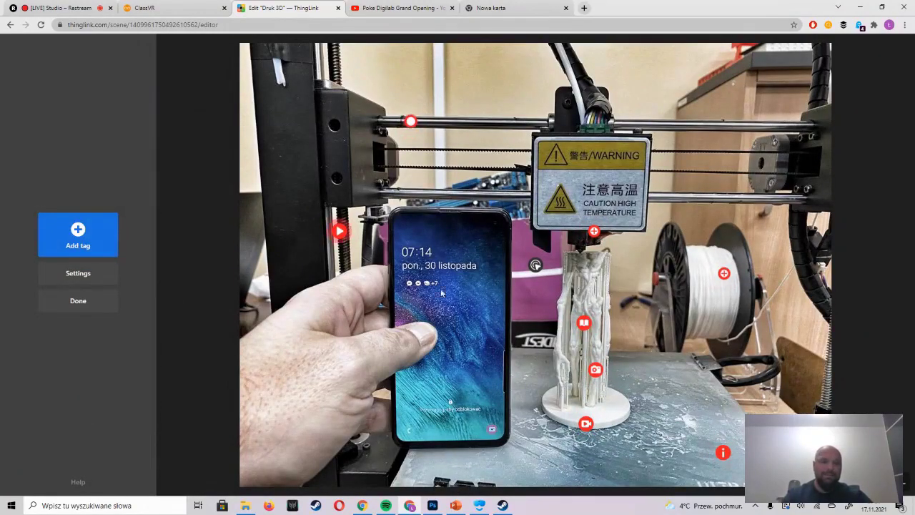
- Preview the Klej na stole tag in the scene view, then return to the editor
click(66, 304)
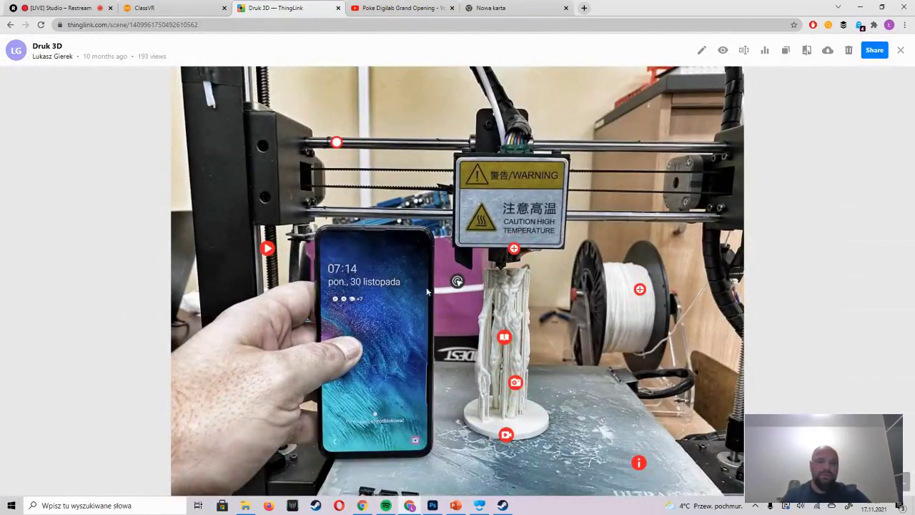
click(458, 282)
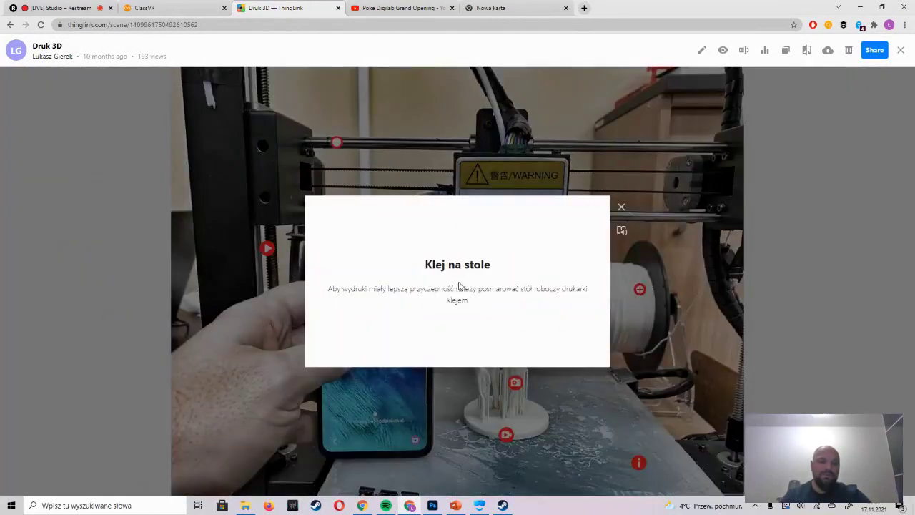
click(621, 206)
click(701, 50)
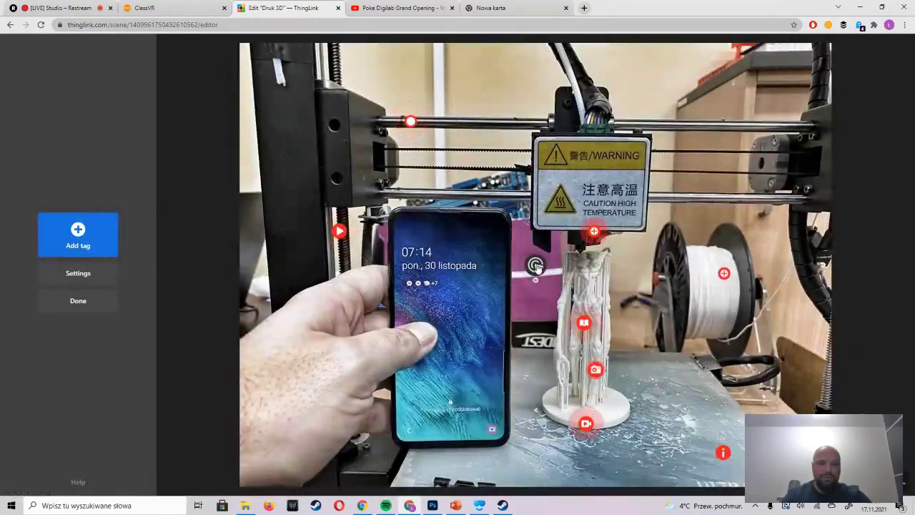
- Replace the Klej na stole tag's icon with the teal hand and save
click(538, 452)
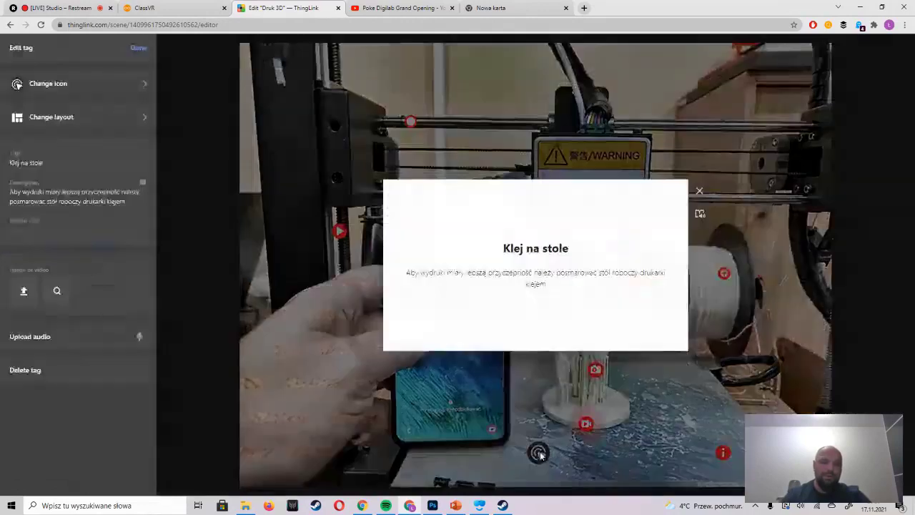
click(72, 94)
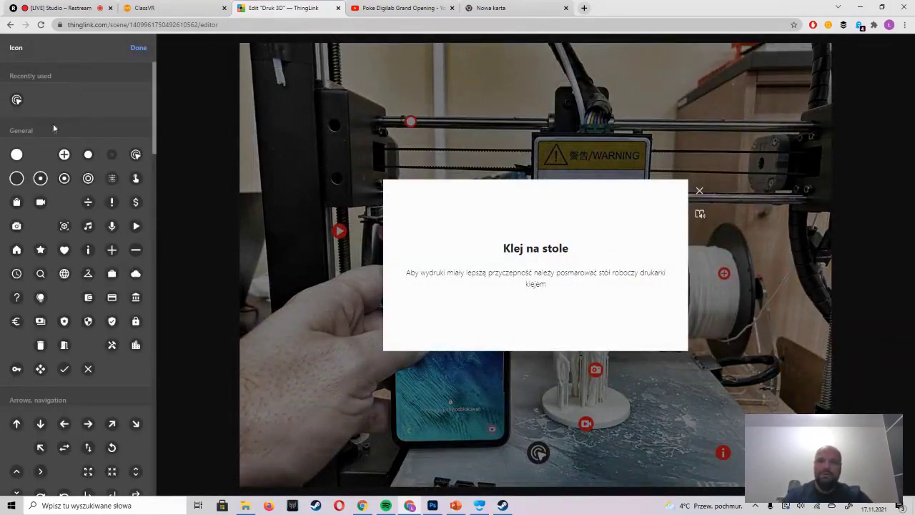
click(135, 179)
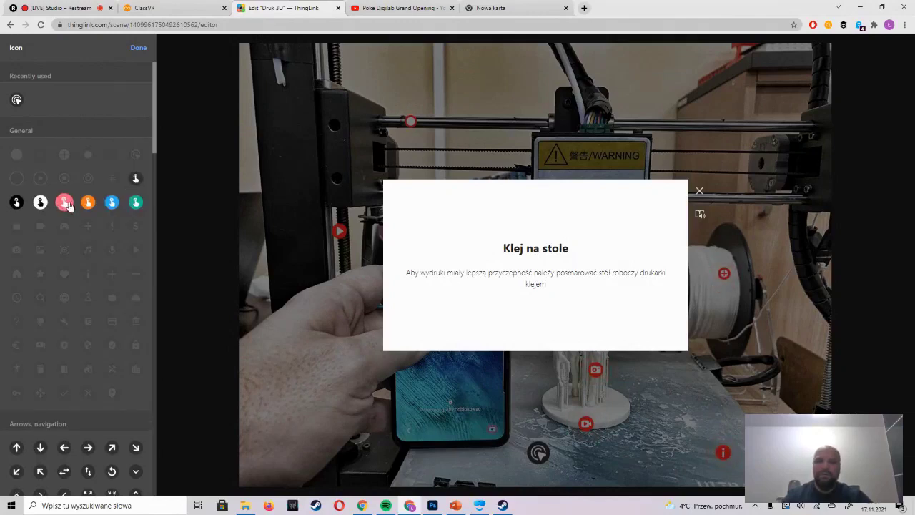
click(133, 203)
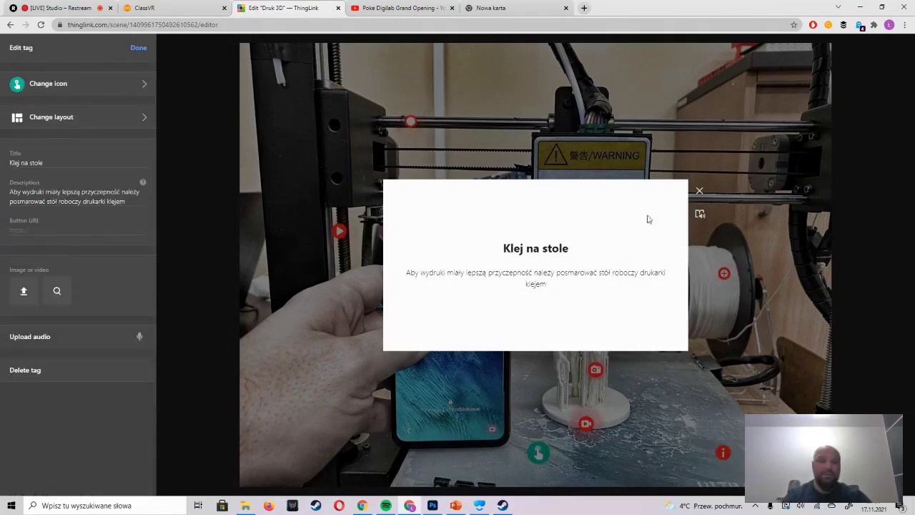
click(139, 50)
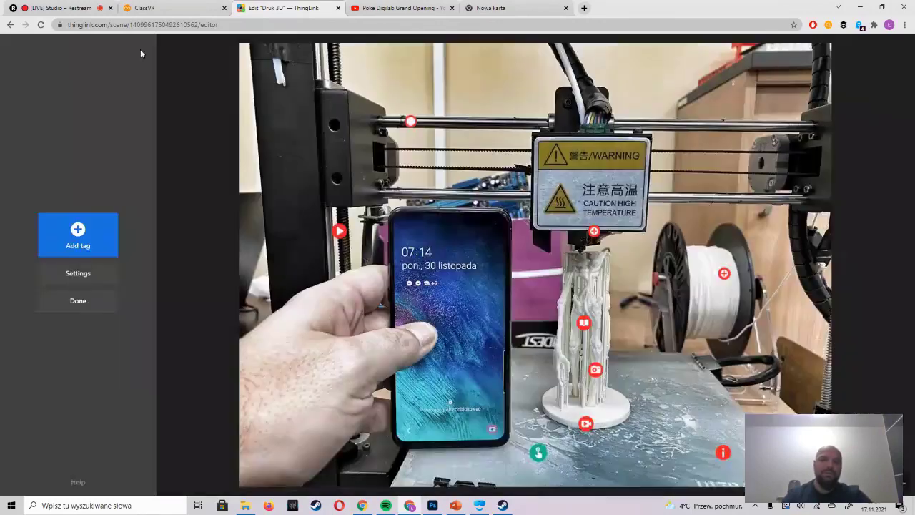
- Leave the editor and copy the Druk 3D shareable link from the Share link tab
click(75, 306)
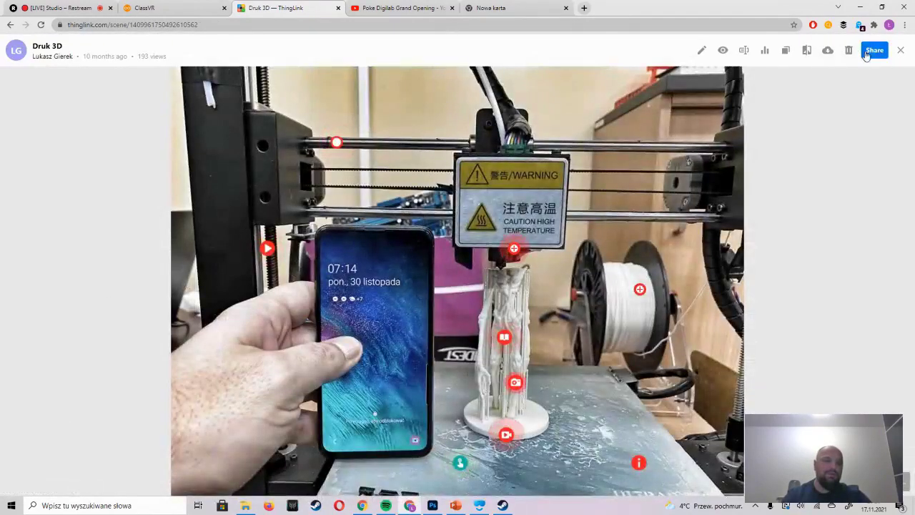
click(872, 53)
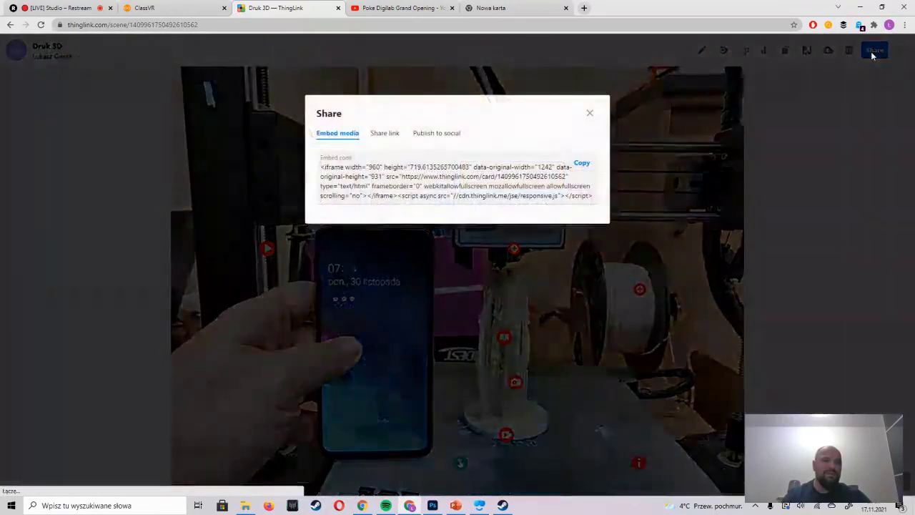
click(385, 133)
click(390, 139)
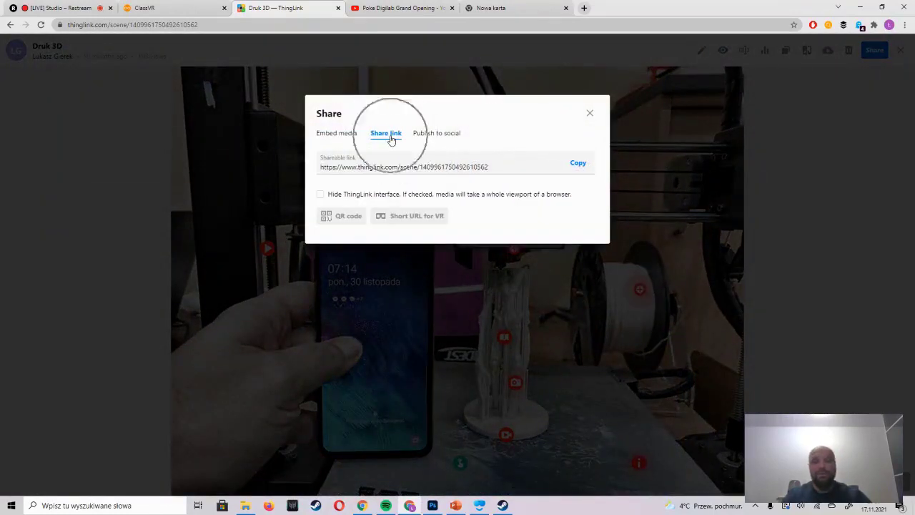
click(579, 163)
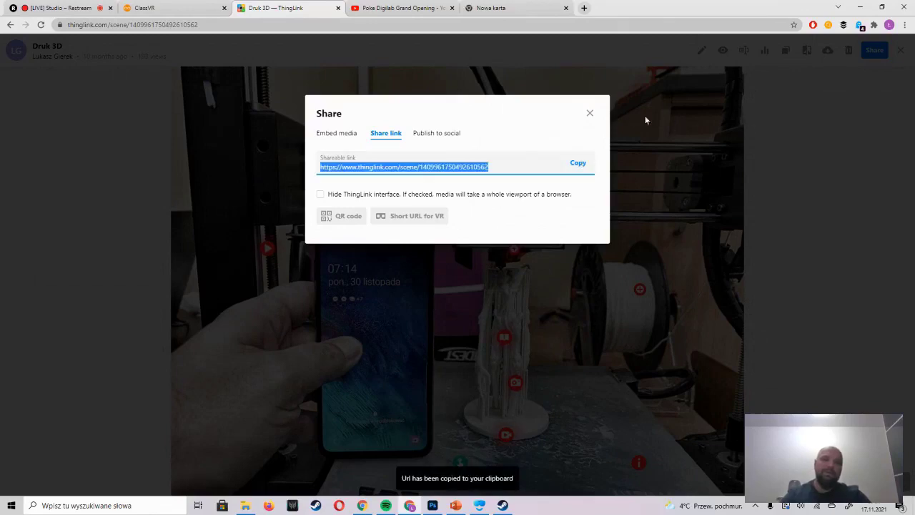
click(591, 114)
- Paste the Druk 3D link into ClassVR and drag the scene into the playlist
click(143, 8)
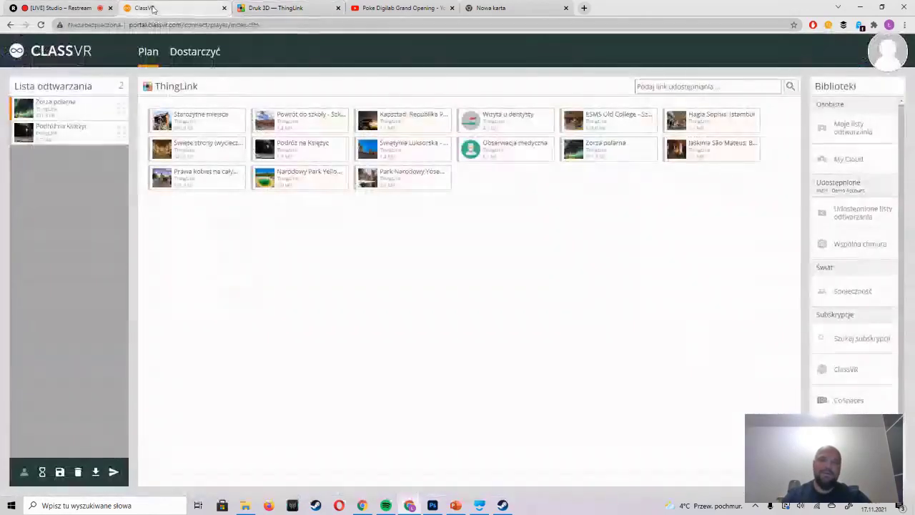
key(ctrl+v)
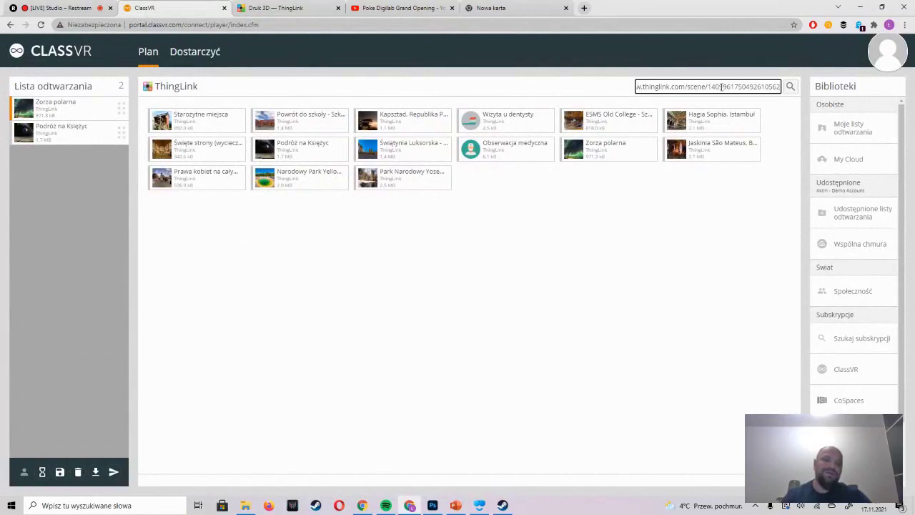
key(Return)
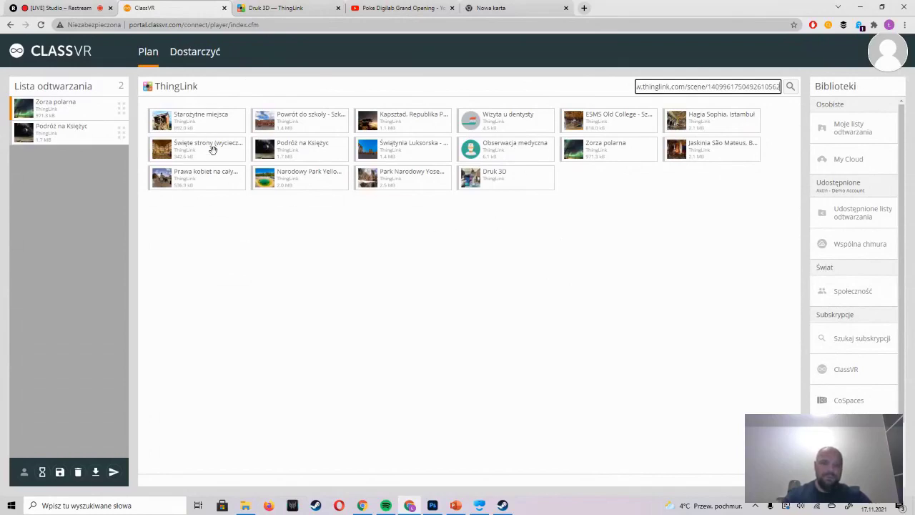
drag(483, 175, 101, 179)
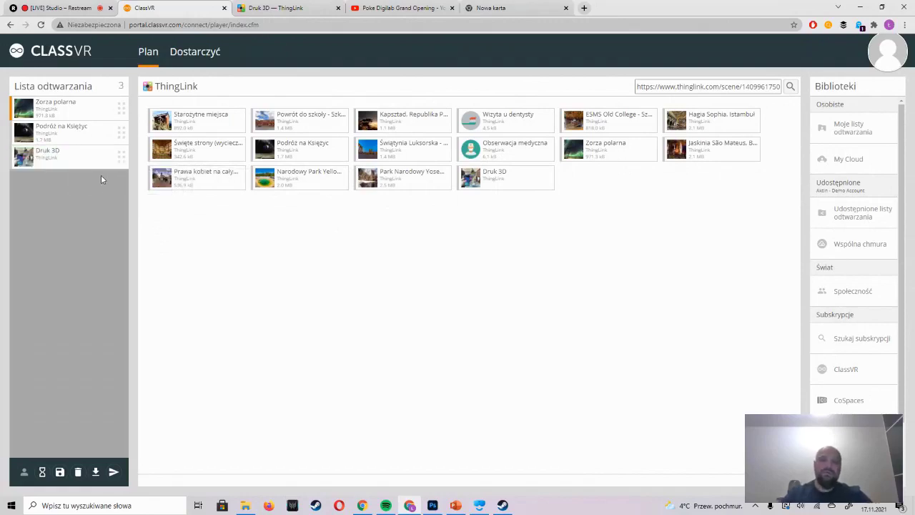
- Send the three-scene playlist to the connected headset, then return to the stream studio
click(114, 473)
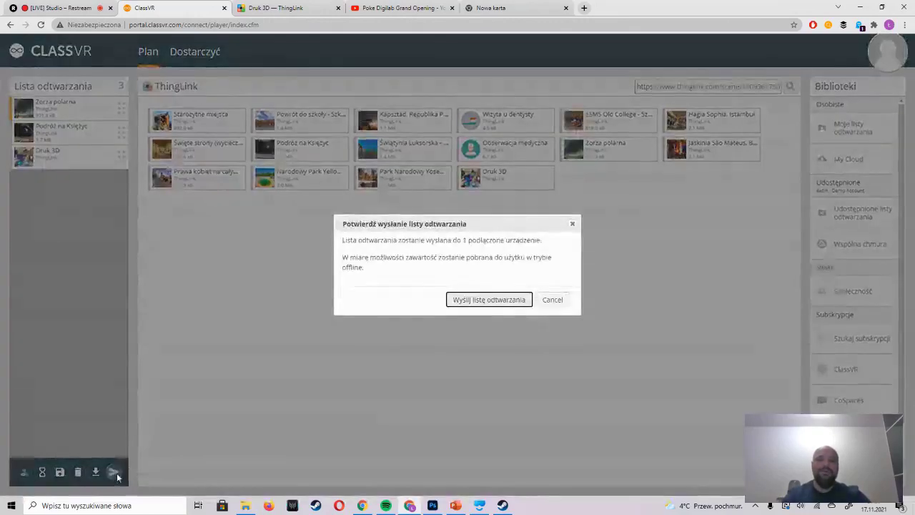
click(480, 300)
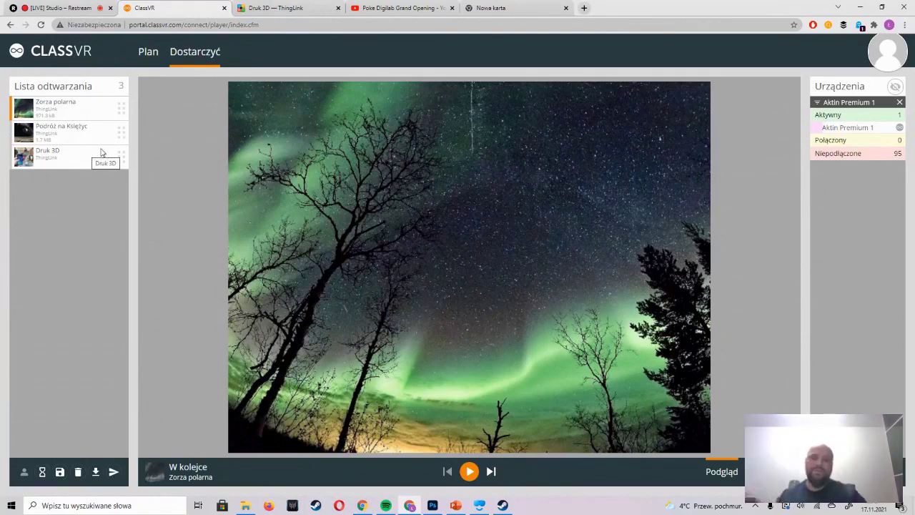
click(71, 8)
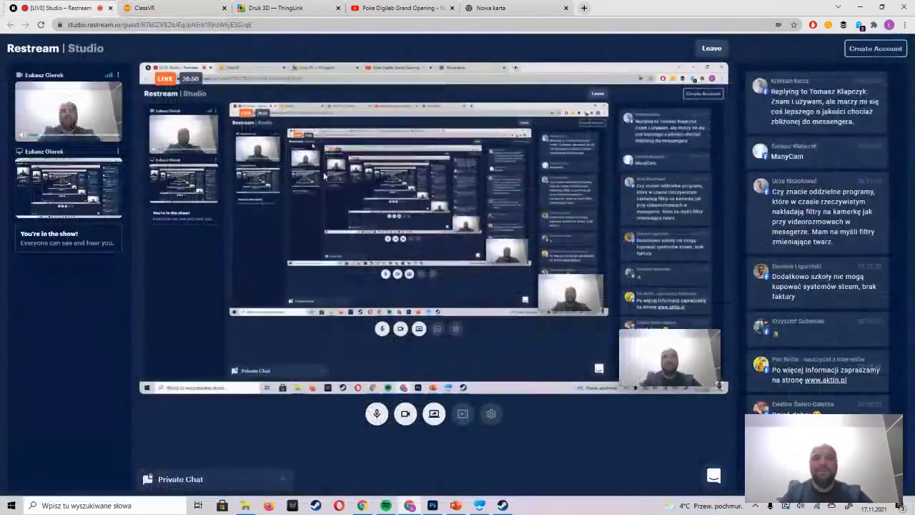
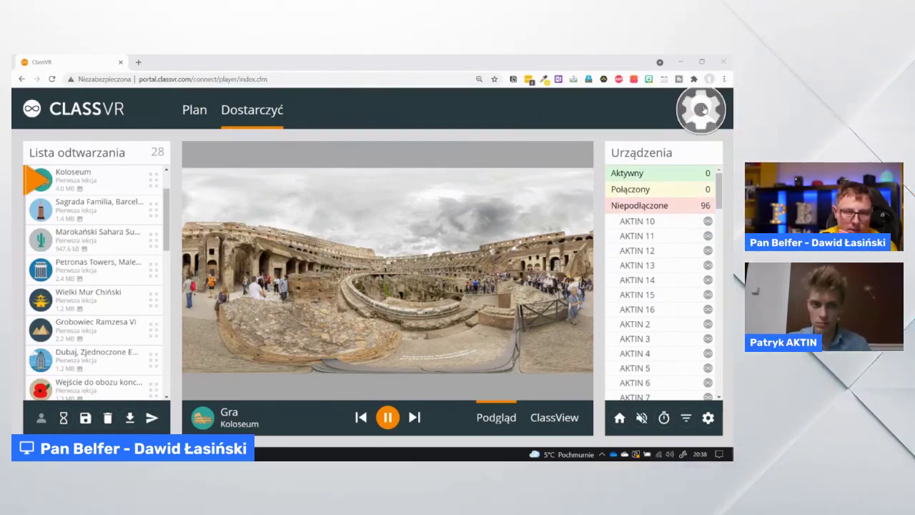
- From account settings, bring up the 'Podłącz urządzenie' dialog with its Wi-Fi QR code
click(699, 119)
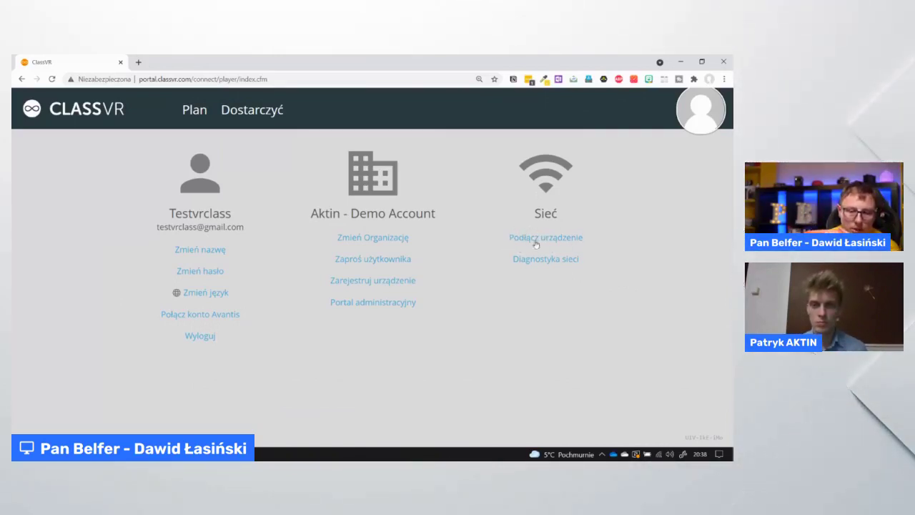
click(573, 240)
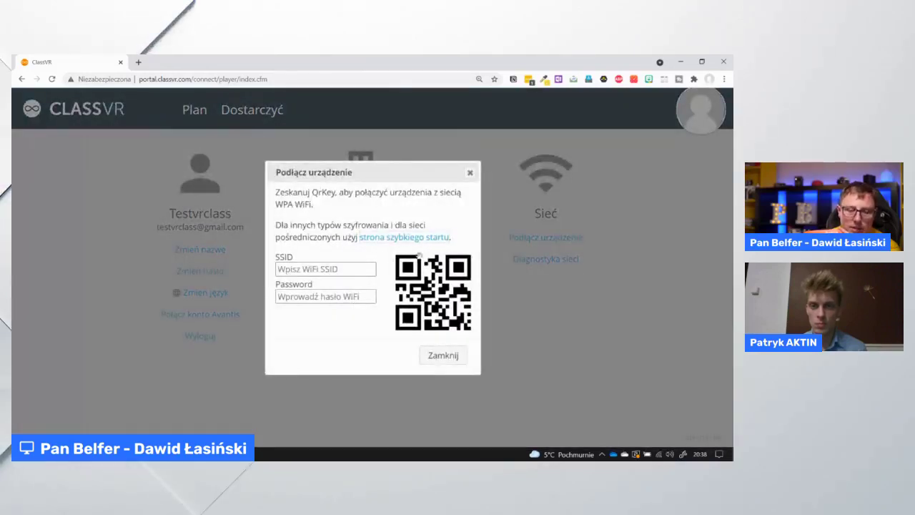
- Enter SSID 'gdsdg' and the Wi-Fi password so the QR code encodes them
click(309, 268)
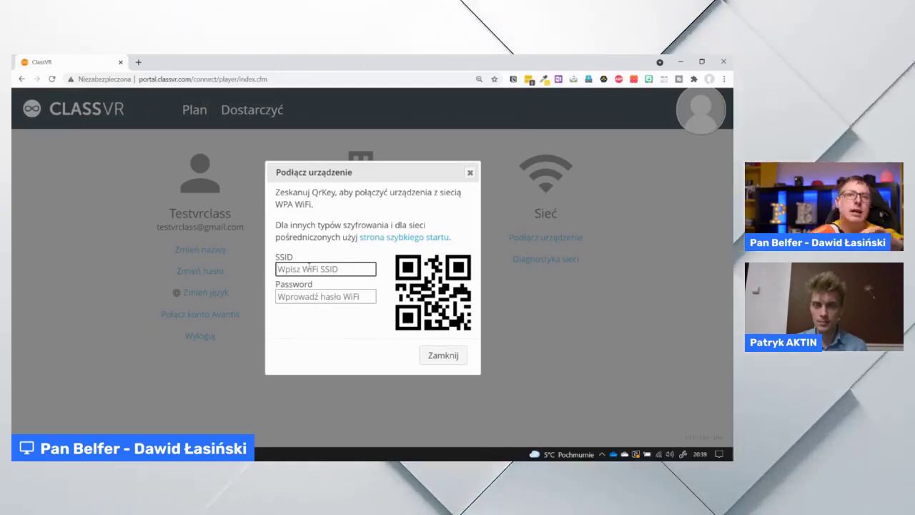
text(gdsdg)
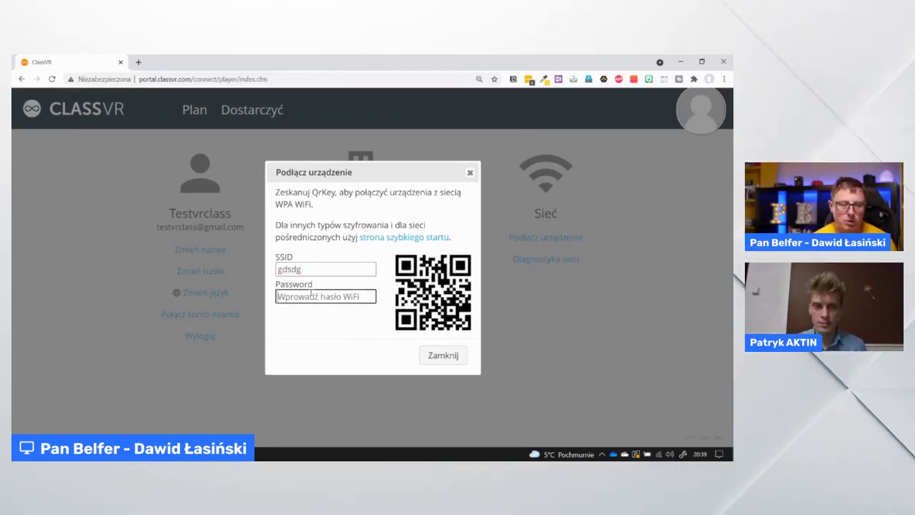
text(vzvz)
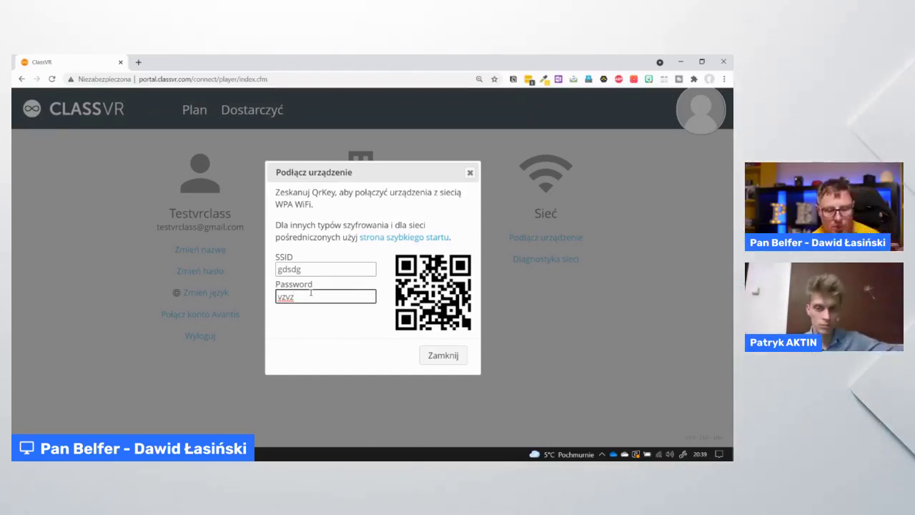
key(ctrl+plus)
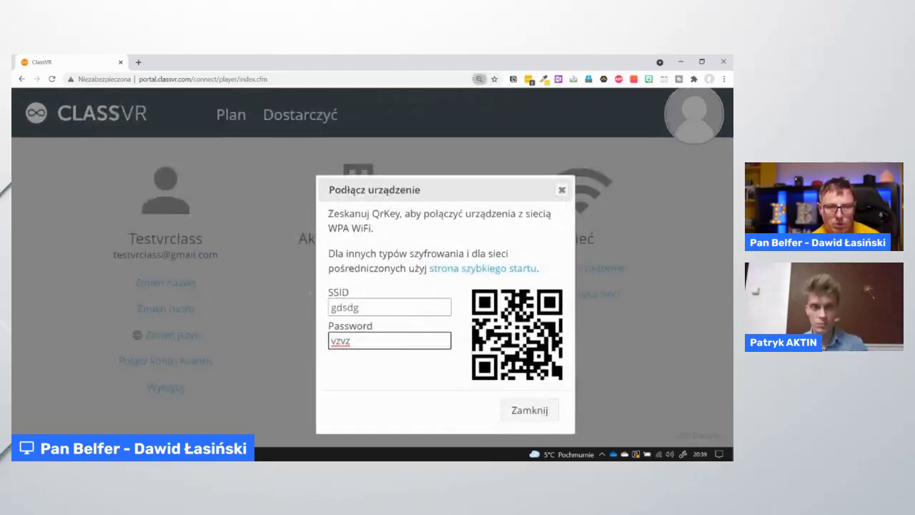
key(ctrl+minus)
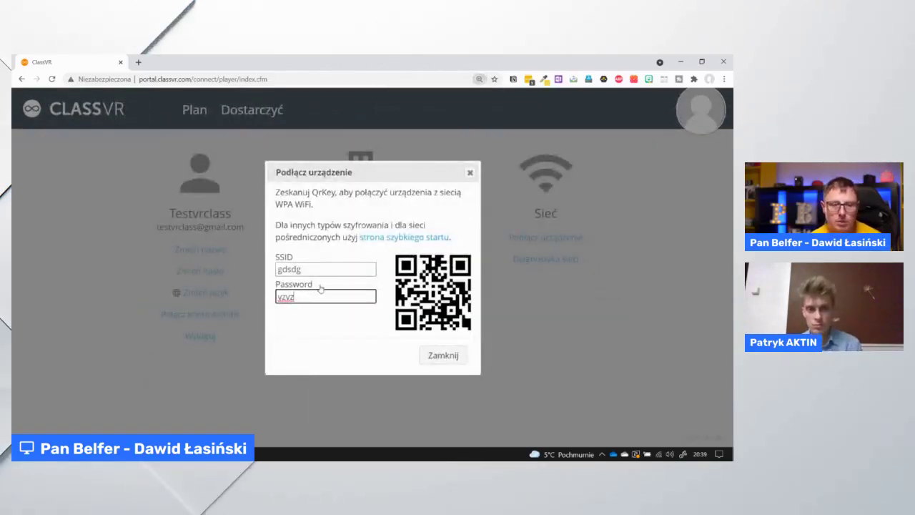
right_click(424, 281)
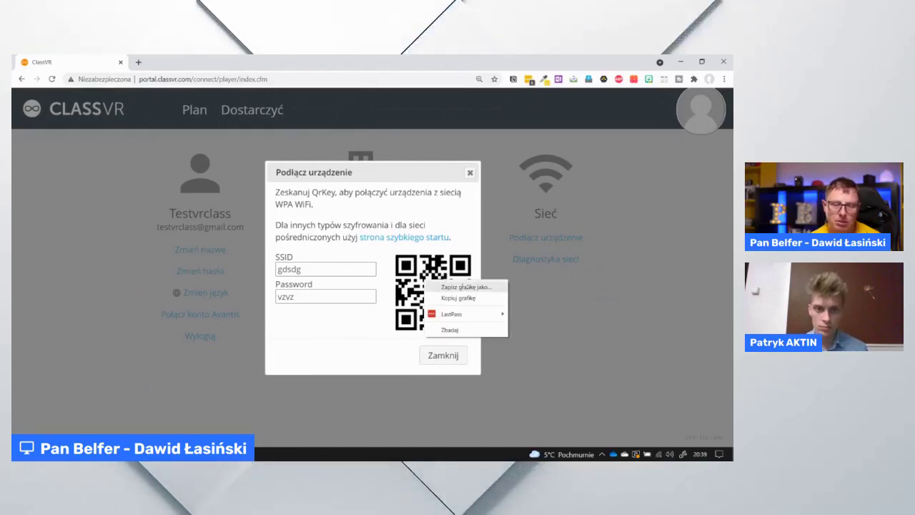
key(alt+Tab)
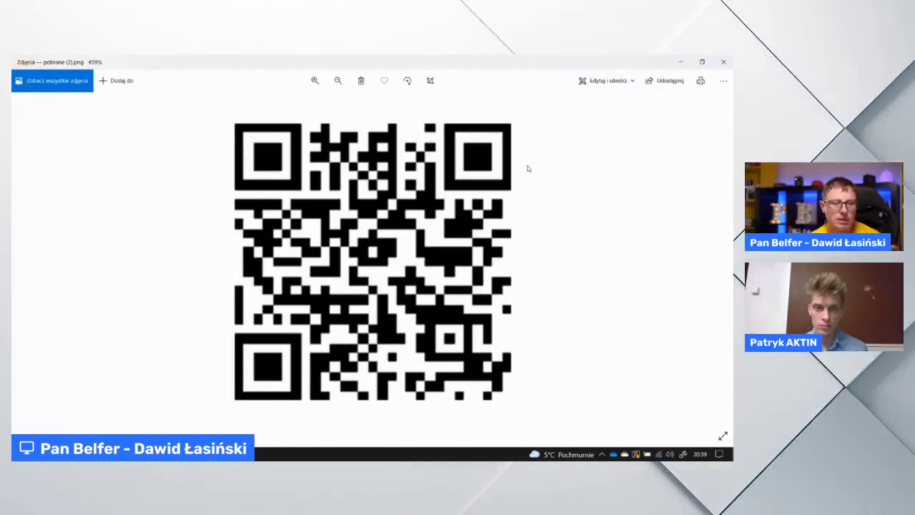
scroll(493, 170, down, 1)
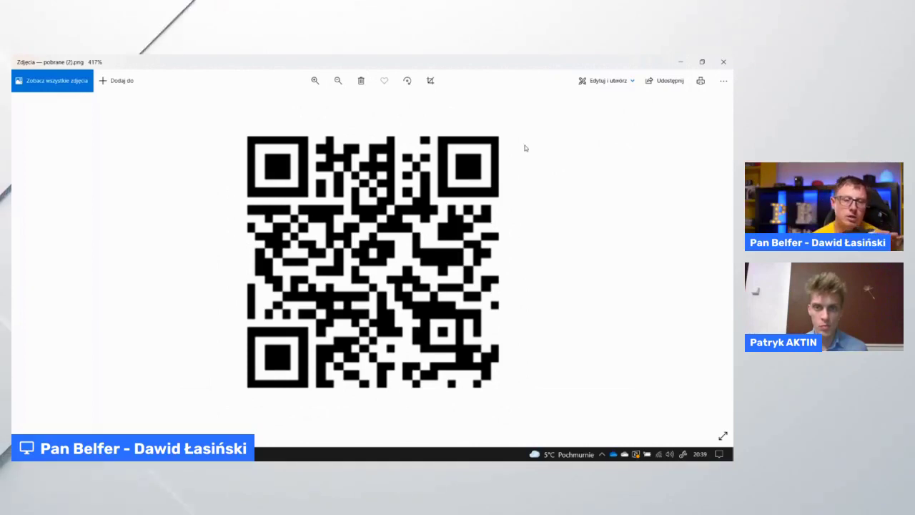
click(722, 61)
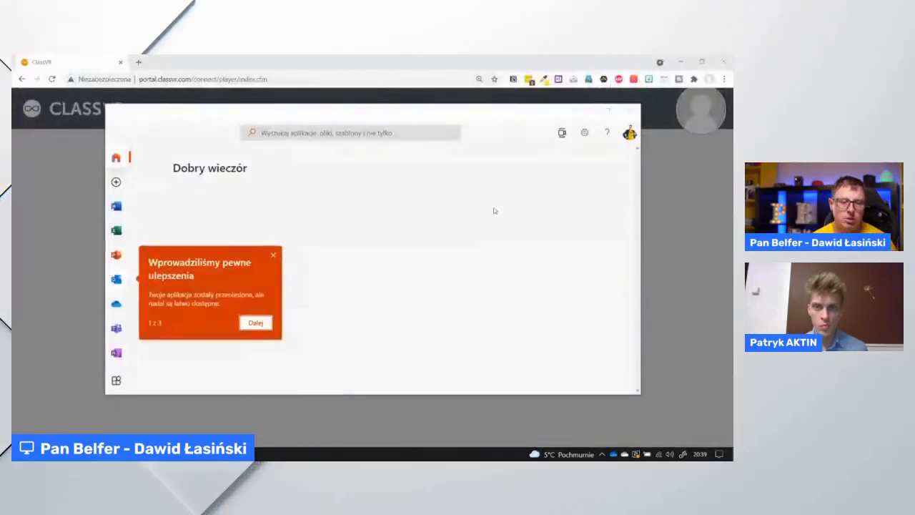
click(629, 111)
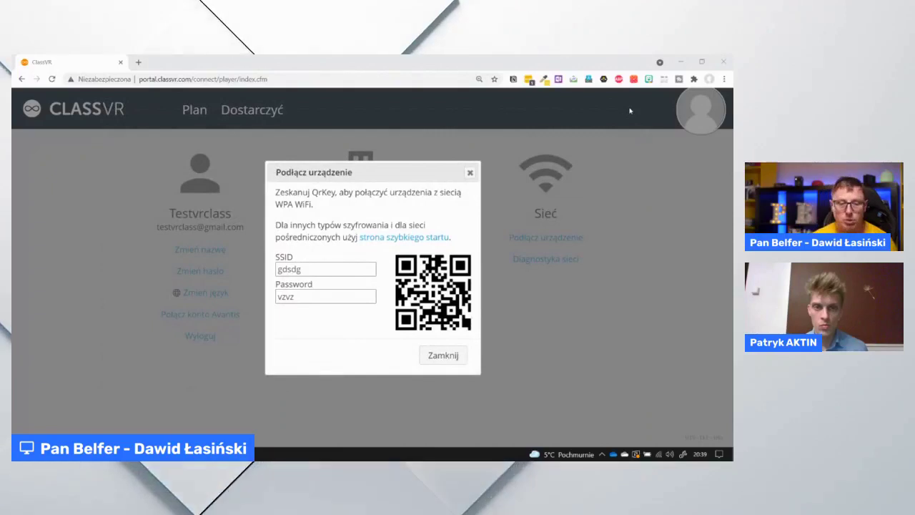
- Close the 'Podłącz urządzenie' dialog
click(469, 172)
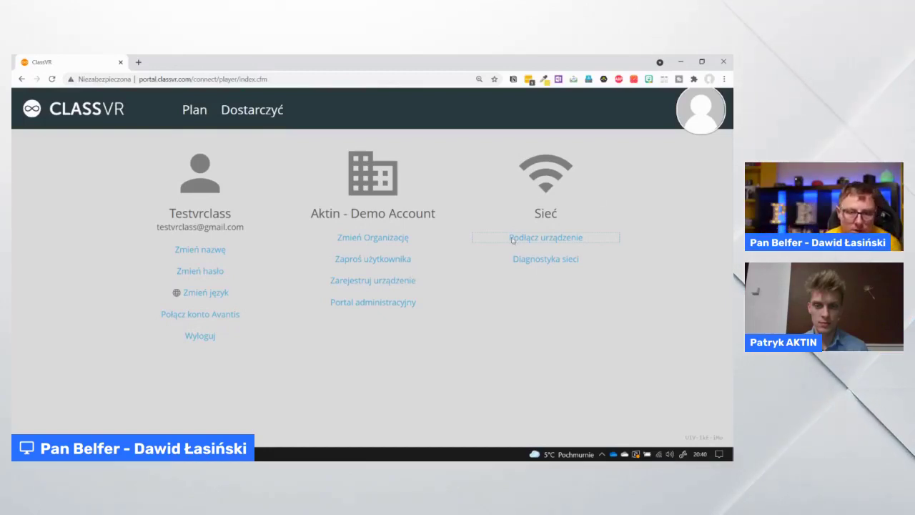
- View the 'Zarejestruj urządzenie' registration code, close it, and return to the Plan page
click(385, 284)
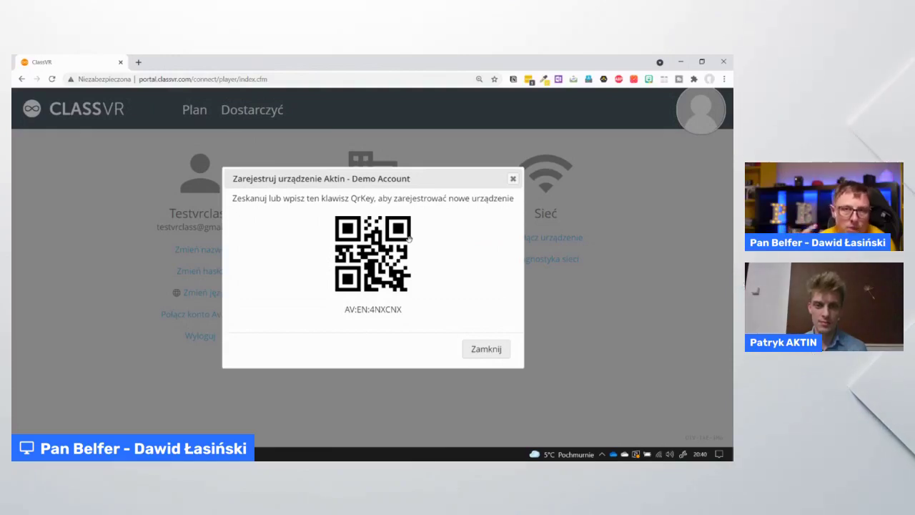
click(487, 350)
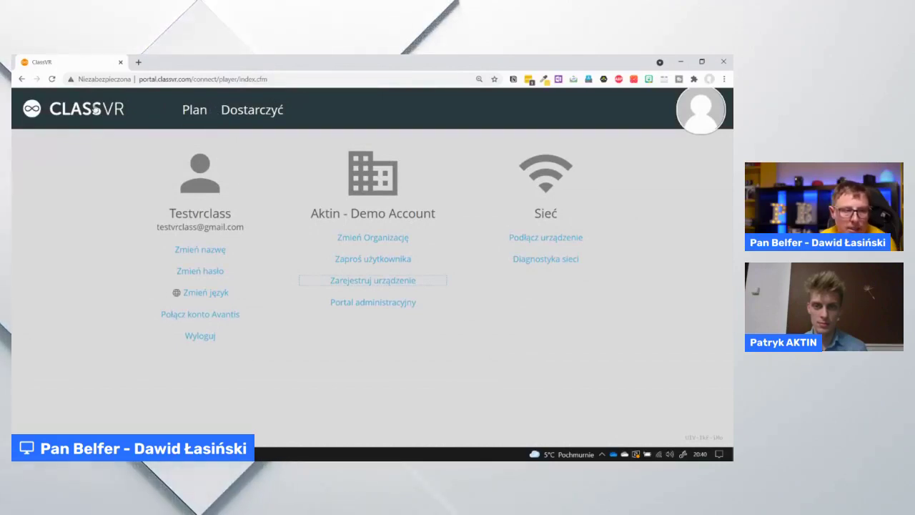
click(92, 108)
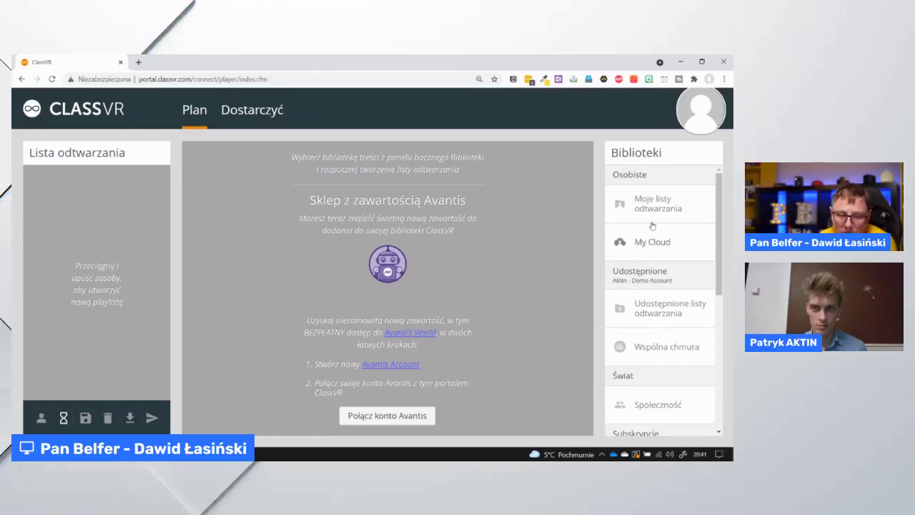
- Open 'Udostępnione listy odtwarzania' to show the 28-item Pierwsza lekcja playlist
drag(721, 209, 720, 213)
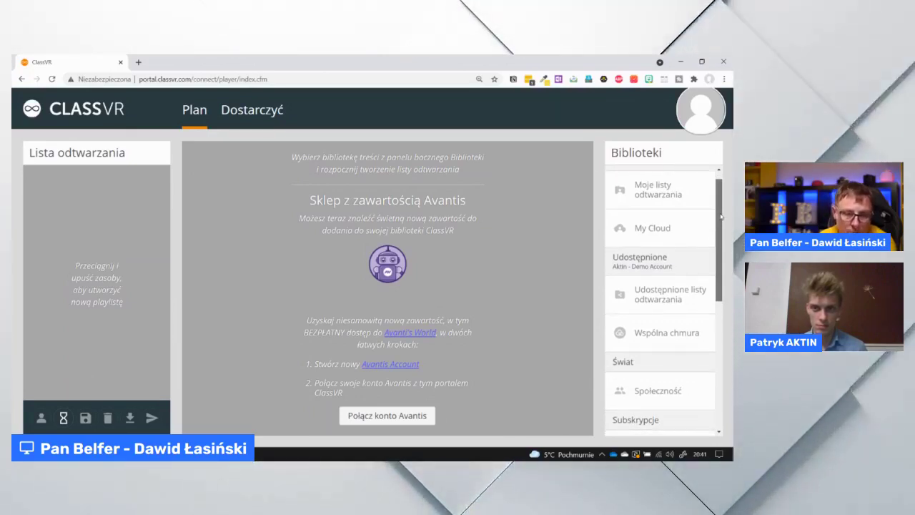
drag(720, 214, 721, 217)
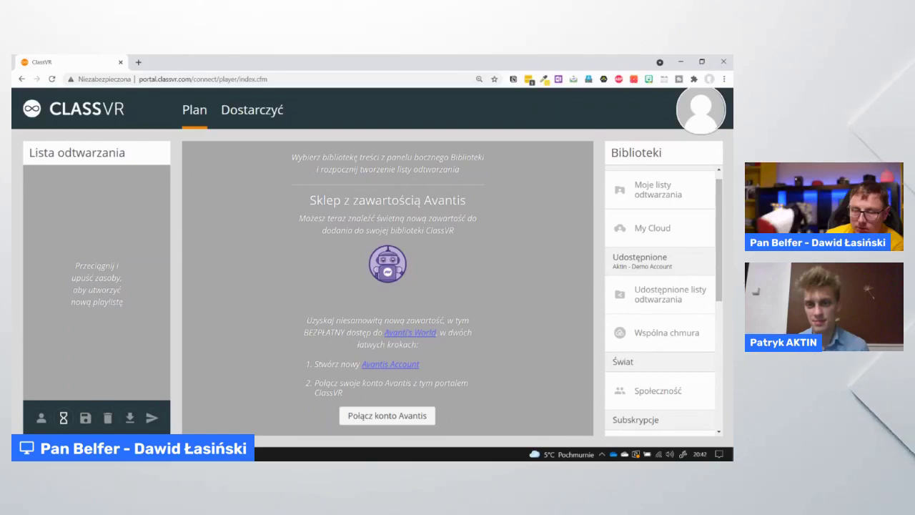
scroll(664, 240, down, 3)
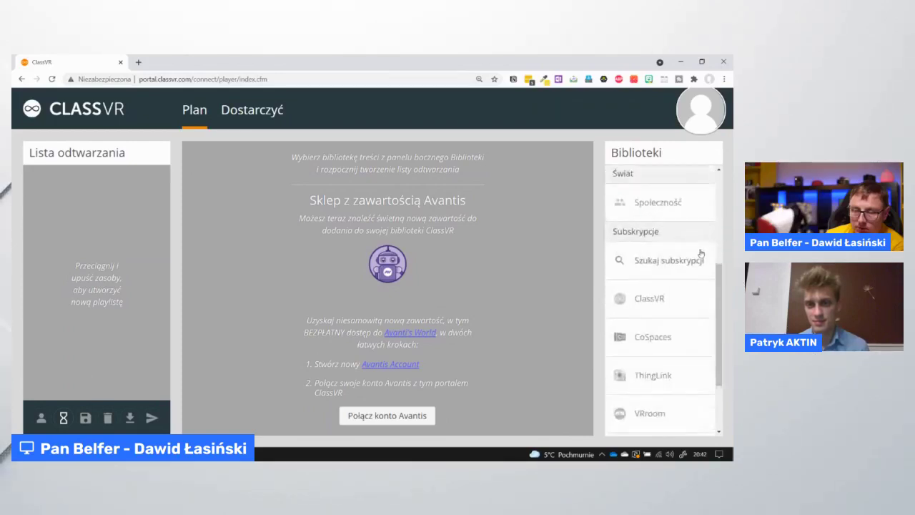
scroll(704, 256, up, 3)
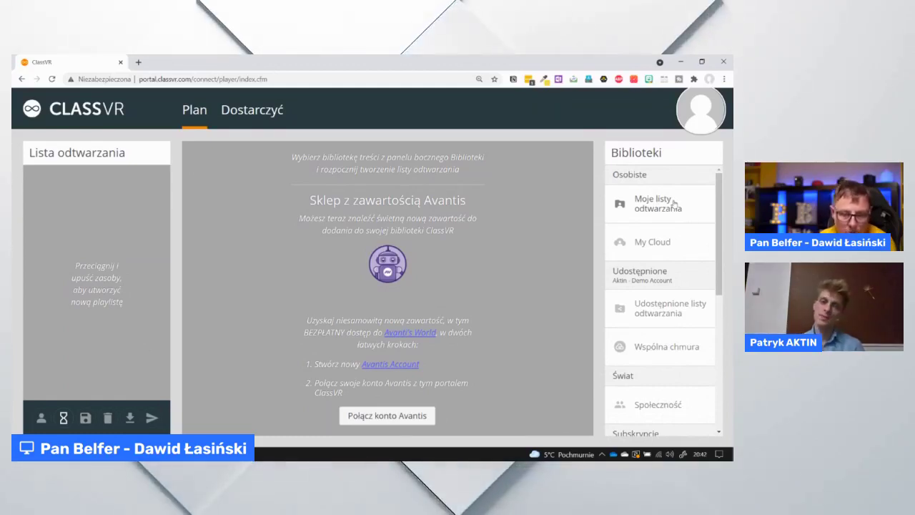
scroll(673, 205, down, 1)
click(665, 260)
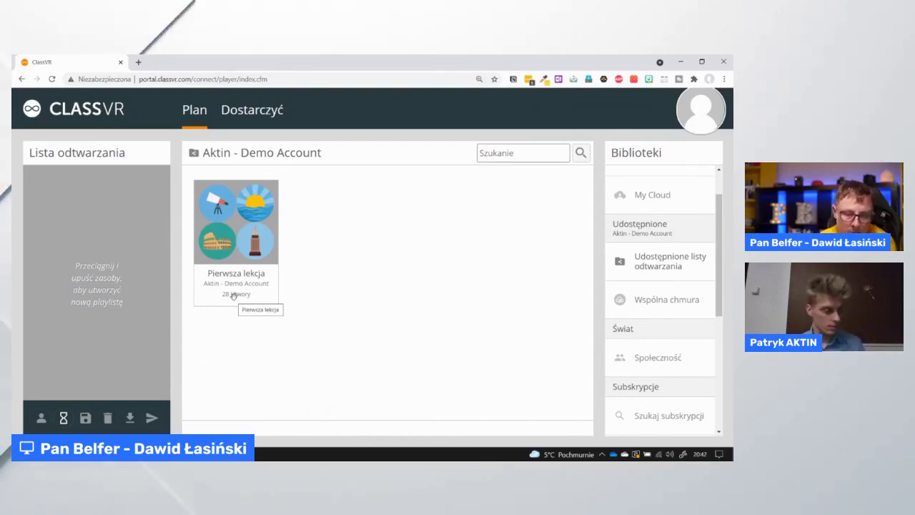
- Search subscriptions, check the Wszystkie media filter unchanged, then open the ClassVR library
scroll(644, 351, down, 2)
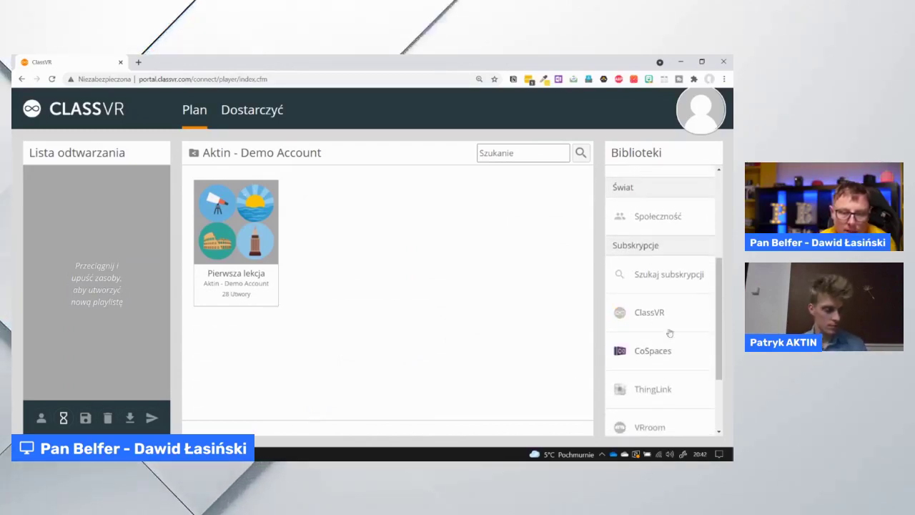
click(674, 276)
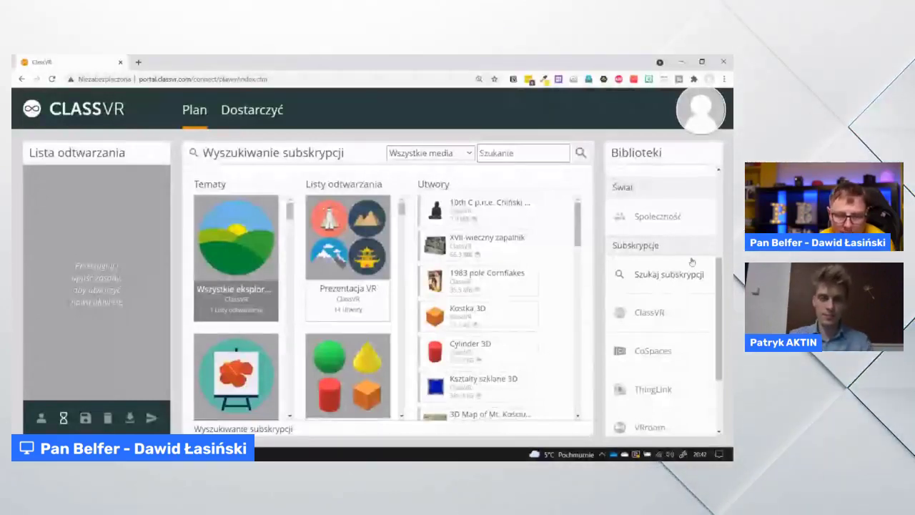
click(465, 154)
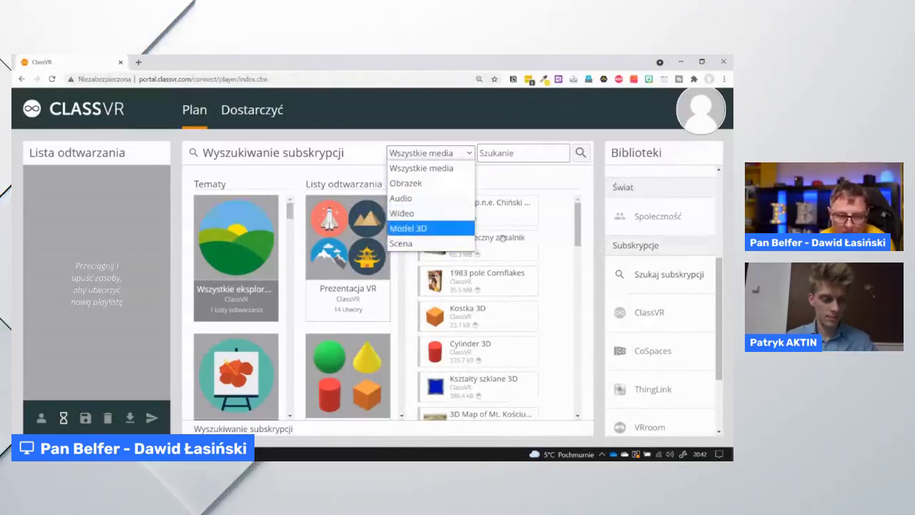
click(549, 185)
scroll(663, 300, down, 2)
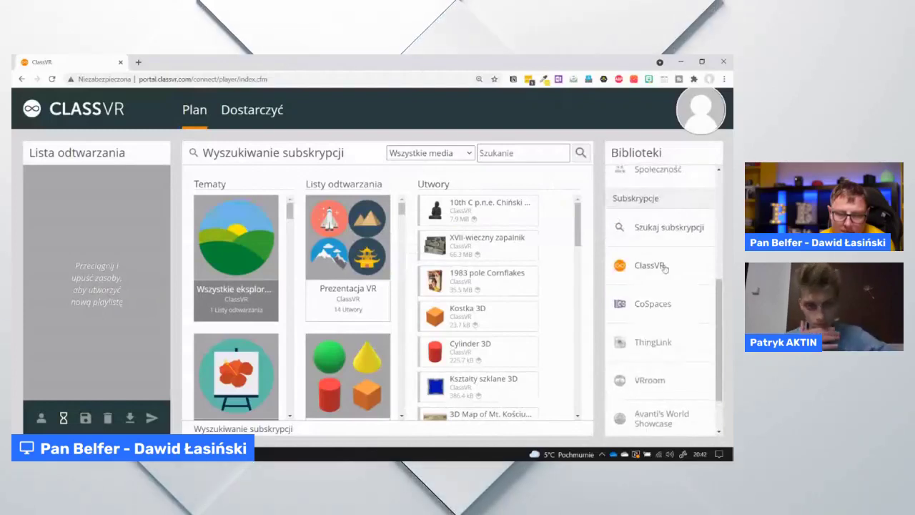
click(674, 268)
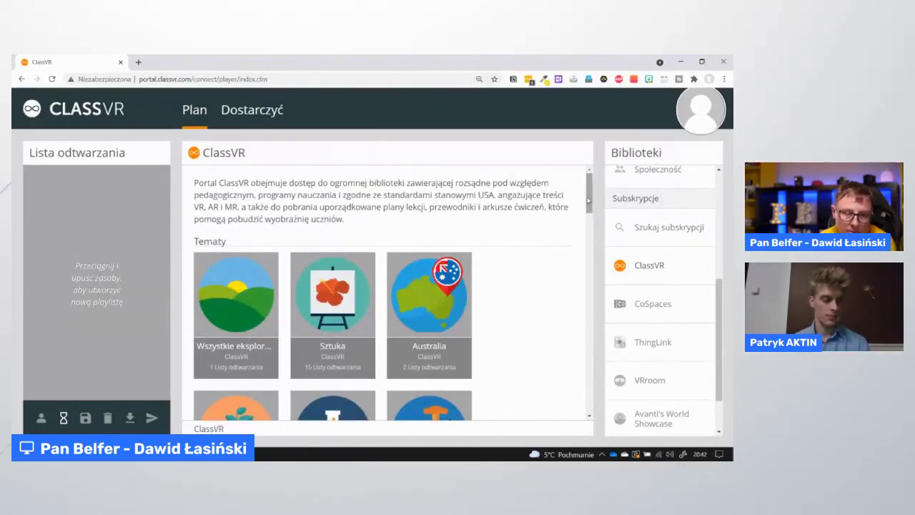
- Open the Chemia topic in the ClassVR library
scroll(589, 202, down, 1)
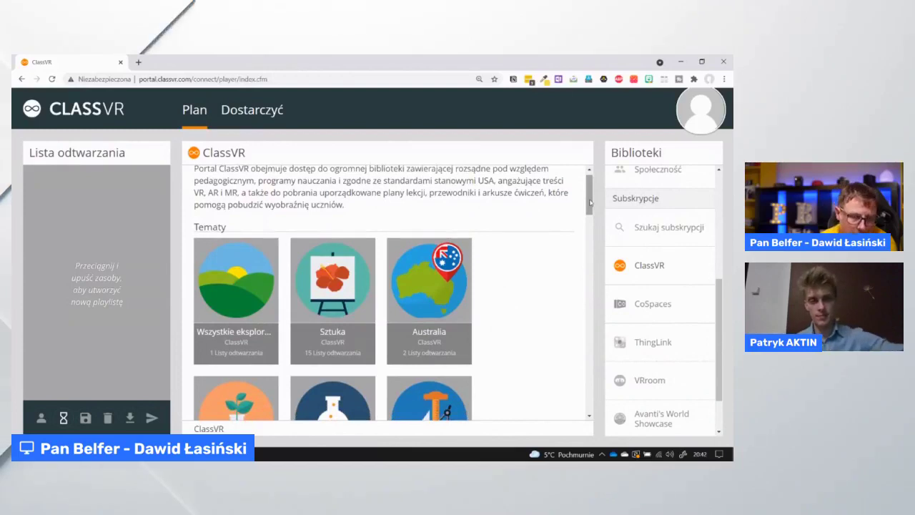
drag(590, 202, 591, 209)
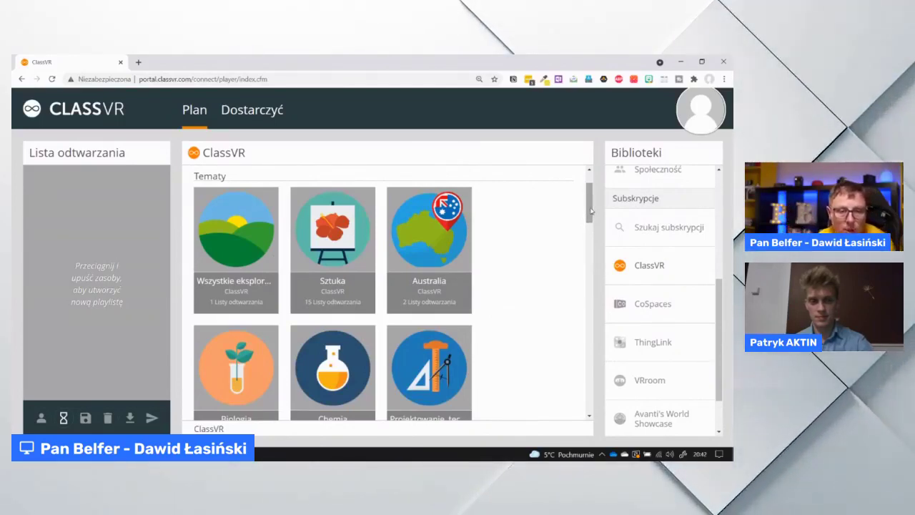
drag(590, 210, 591, 213)
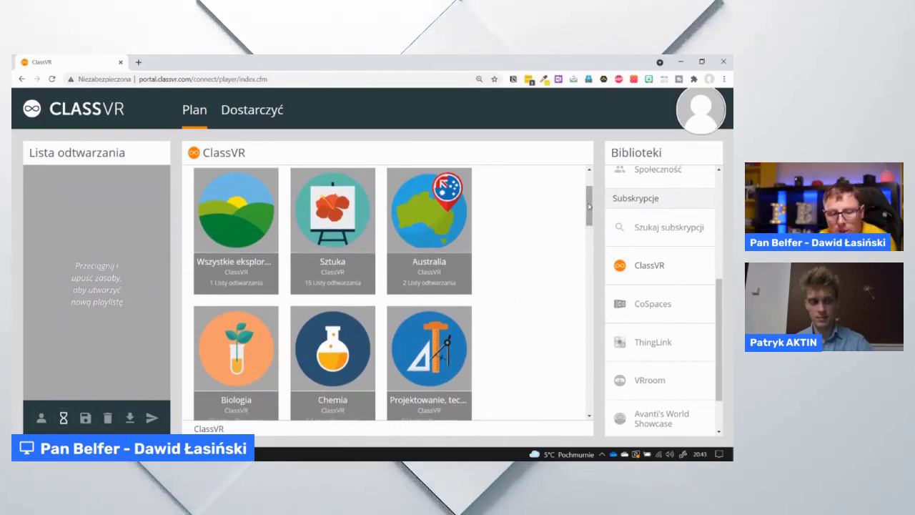
drag(589, 206, 590, 206)
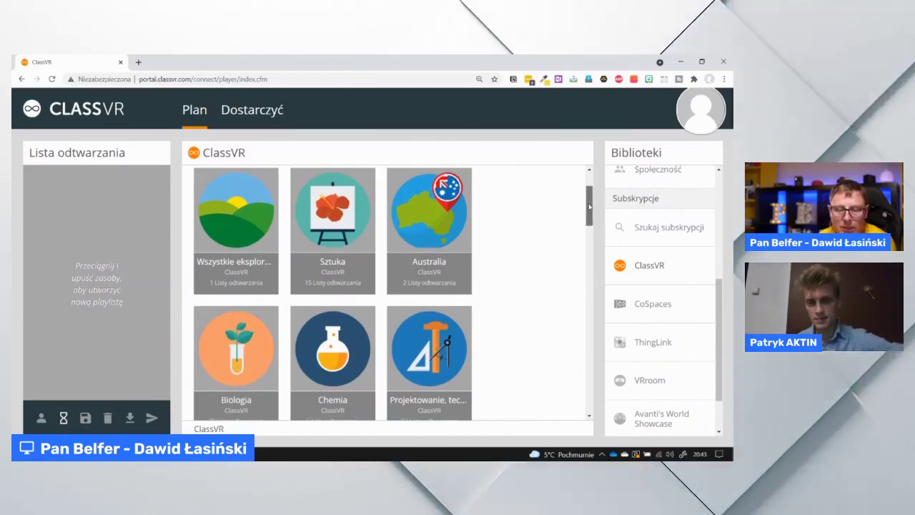
scroll(474, 259, down, 1)
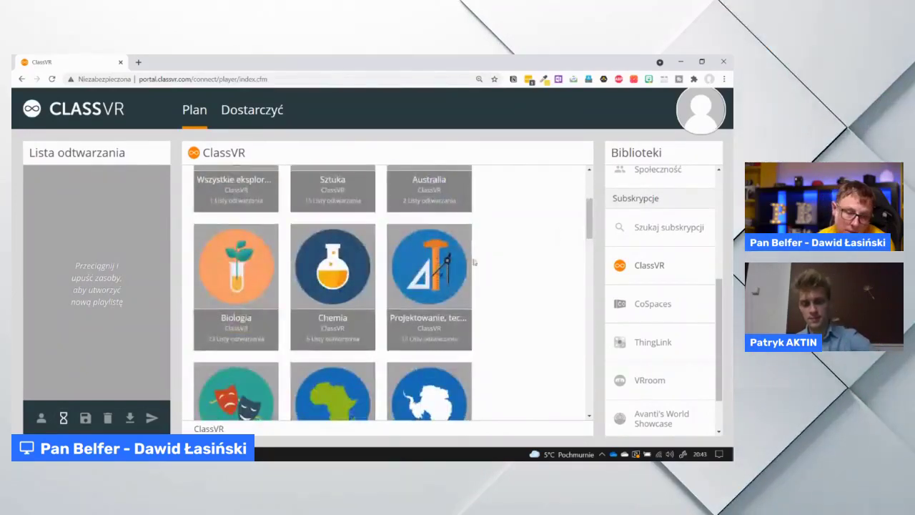
click(348, 284)
- Browse the Chemia 3D playlist and go back to the Chemia topic
scroll(495, 283, down, 1)
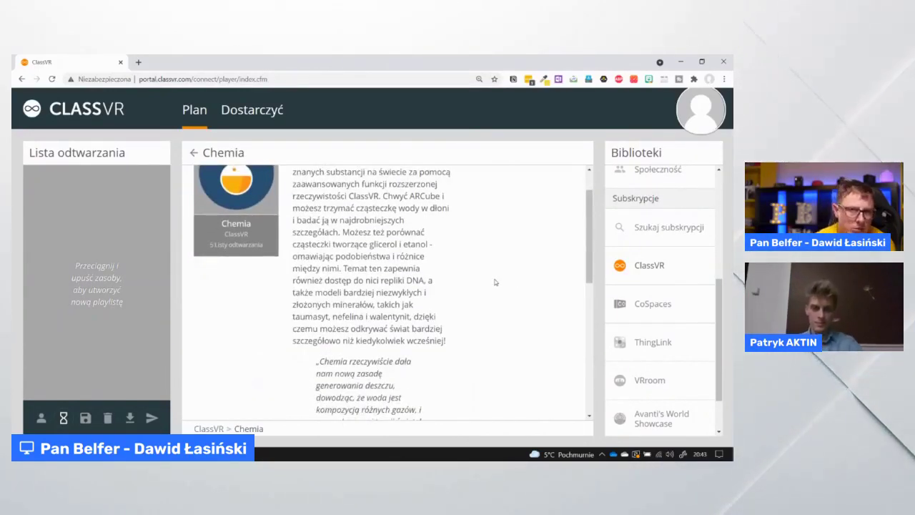
scroll(495, 283, down, 3)
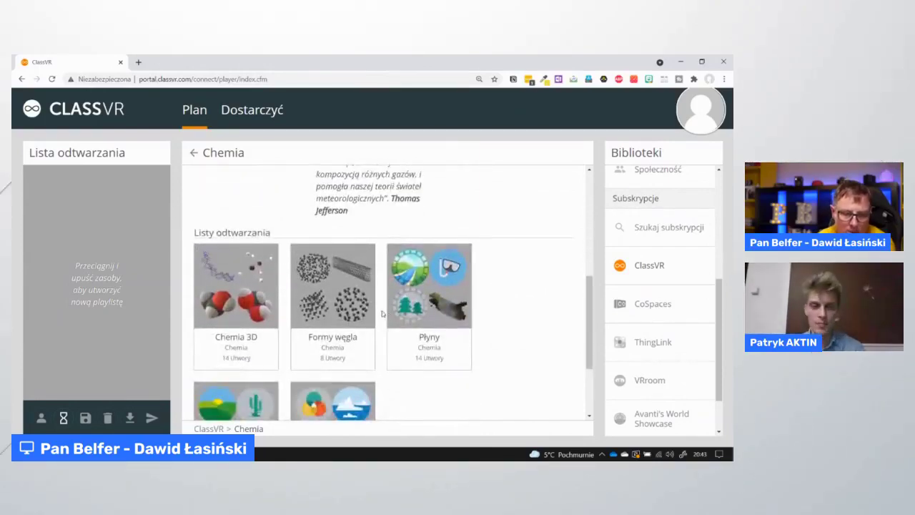
scroll(382, 313, down, 1)
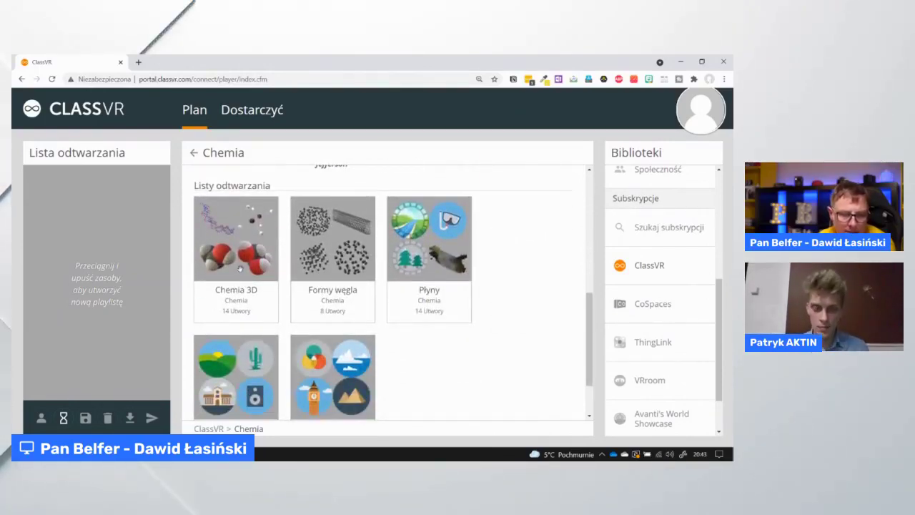
click(239, 268)
scroll(465, 268, down, 1)
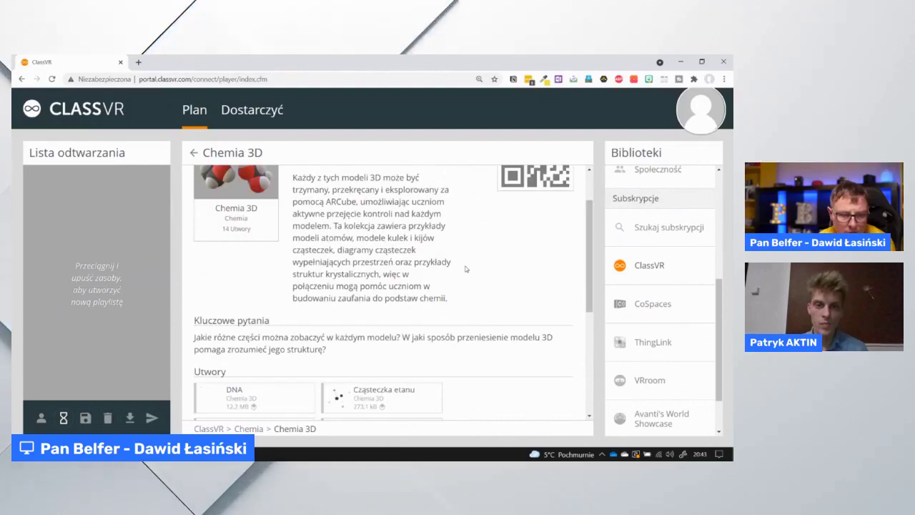
scroll(466, 269, down, 2)
scroll(312, 301, up, 1)
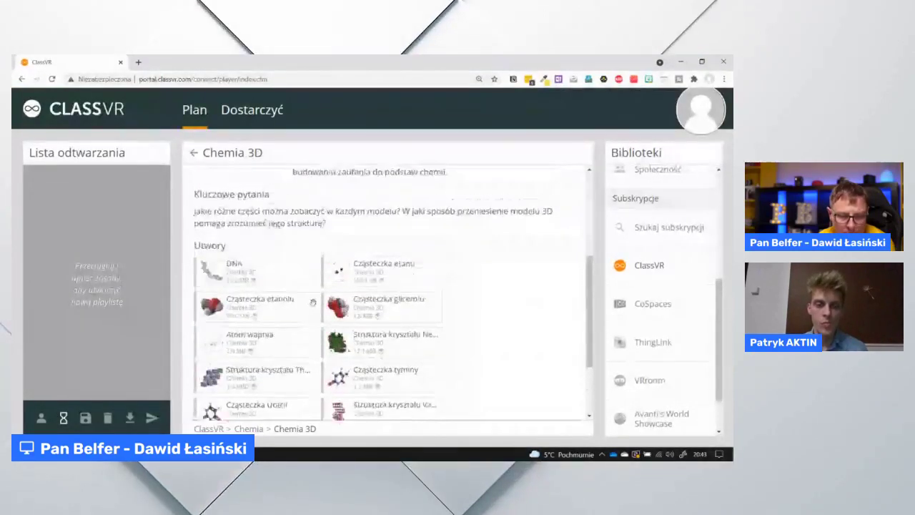
scroll(313, 302, down, 2)
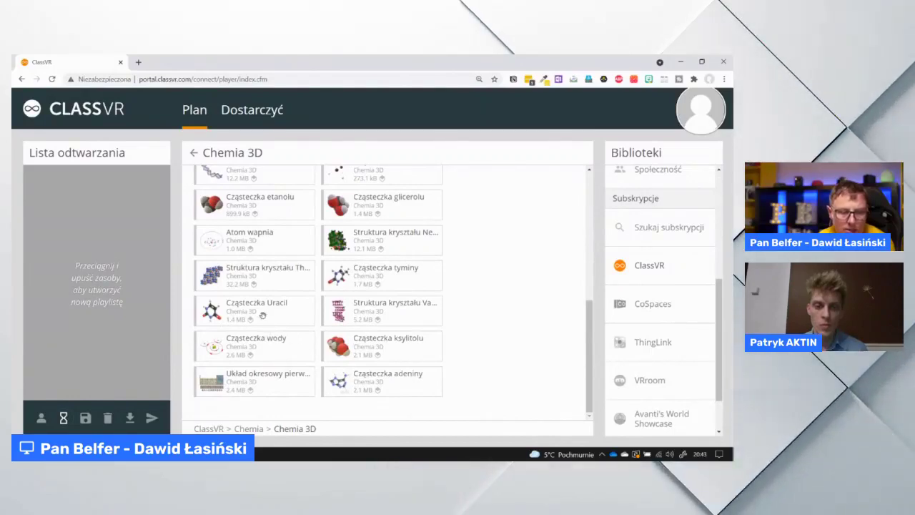
scroll(258, 311, up, 5)
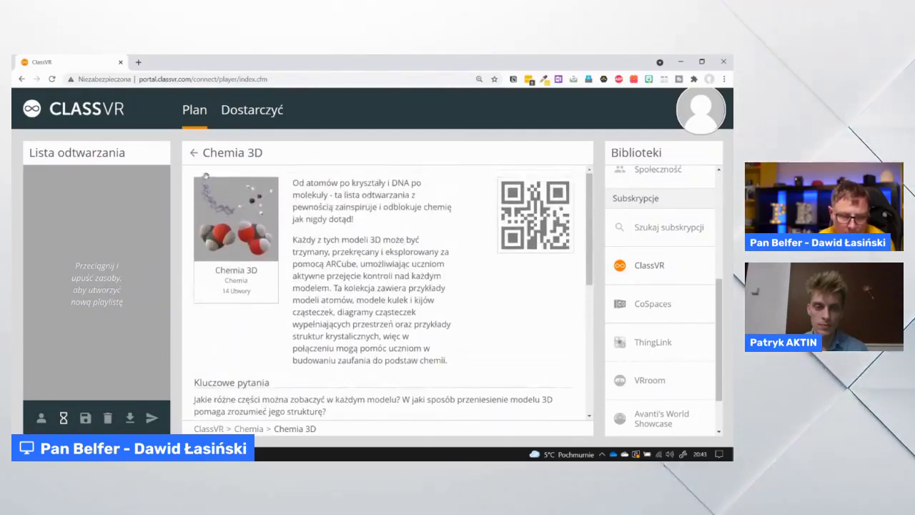
click(194, 153)
- Browse the Bryły playlist and go back to the Chemia topic
scroll(464, 285, down, 6)
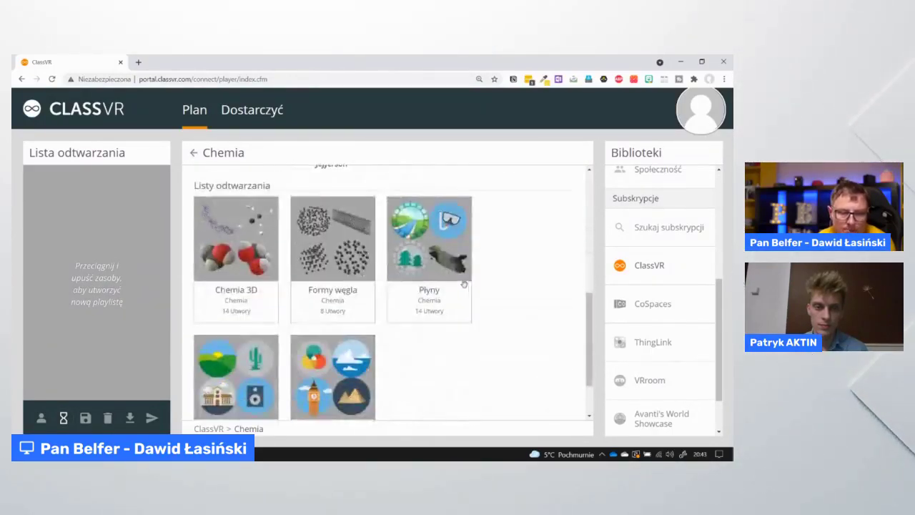
scroll(467, 285, down, 1)
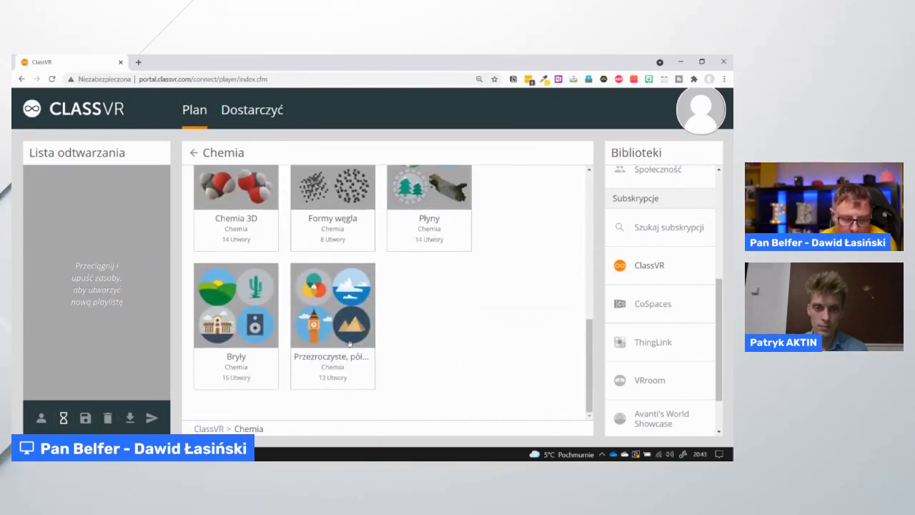
click(239, 361)
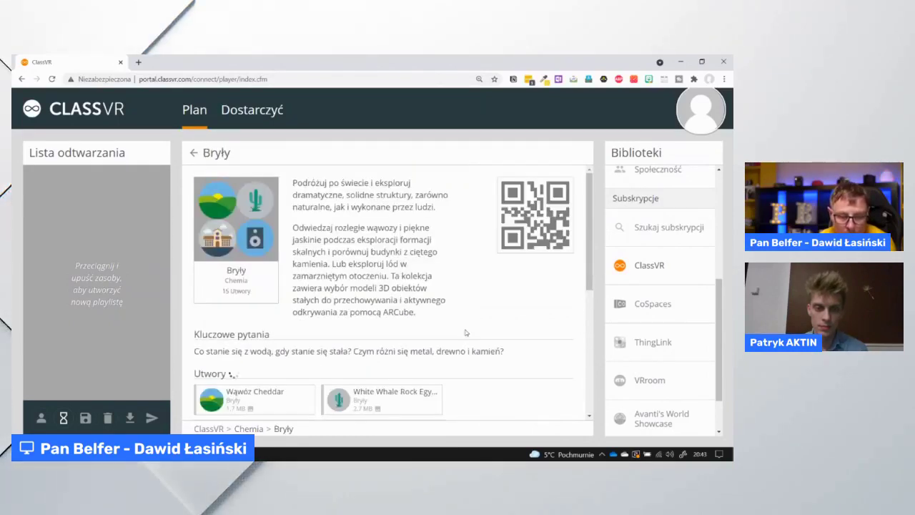
scroll(466, 332, down, 5)
scroll(464, 332, down, 1)
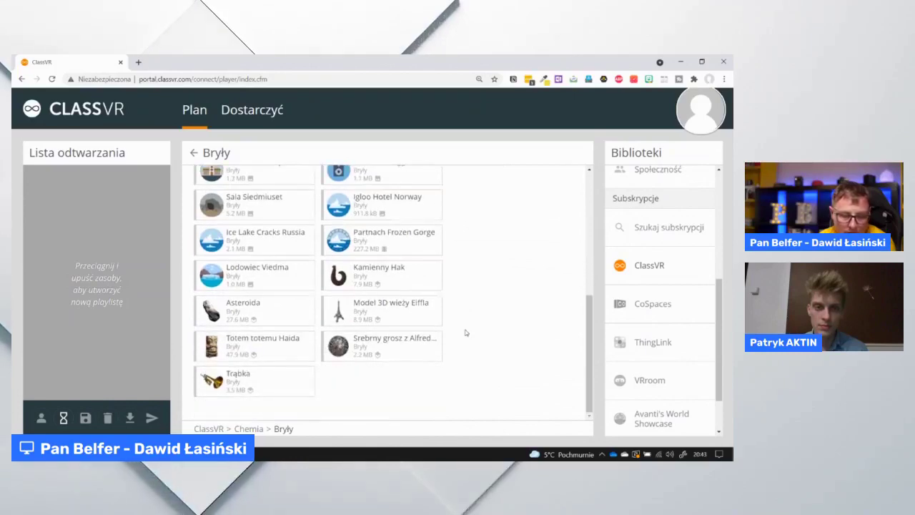
scroll(367, 338, up, 3)
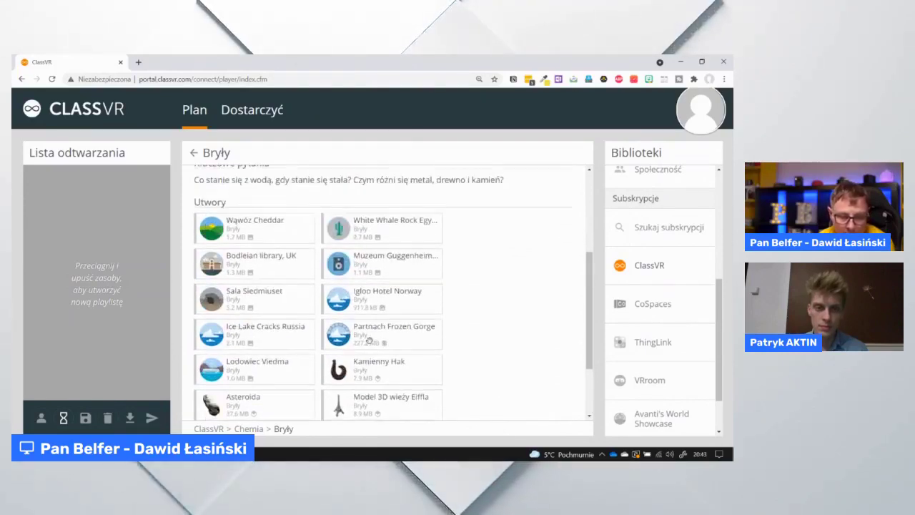
click(195, 155)
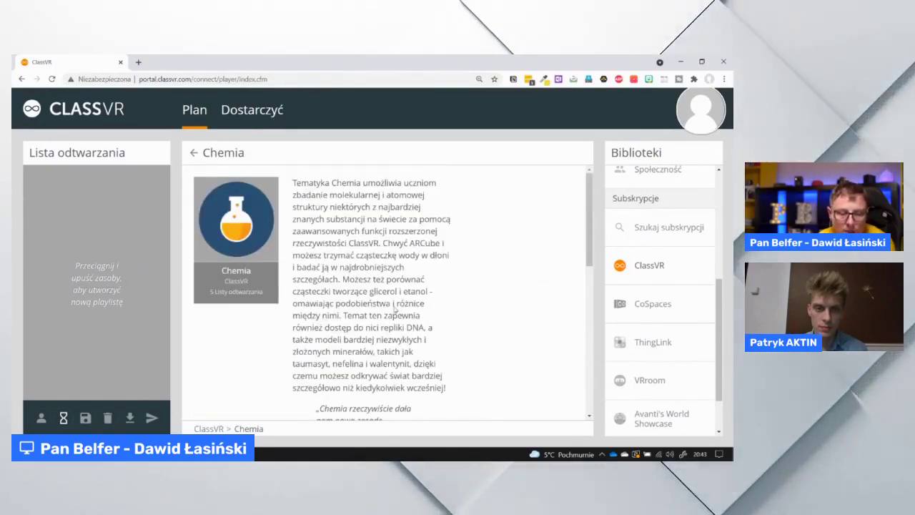
- Browse the Płyny playlist and return to the Chemia page
scroll(394, 310, down, 1)
scroll(393, 310, down, 1)
scroll(394, 310, down, 1)
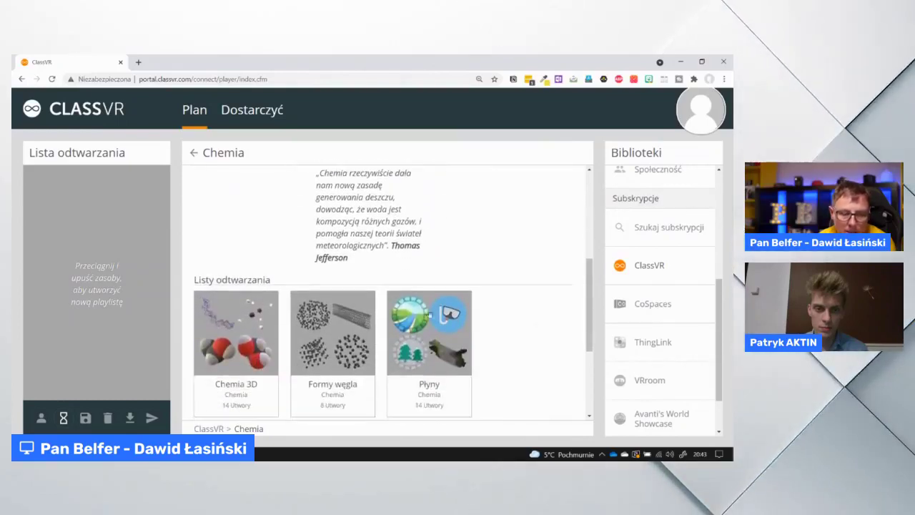
click(433, 330)
scroll(391, 319, down, 2)
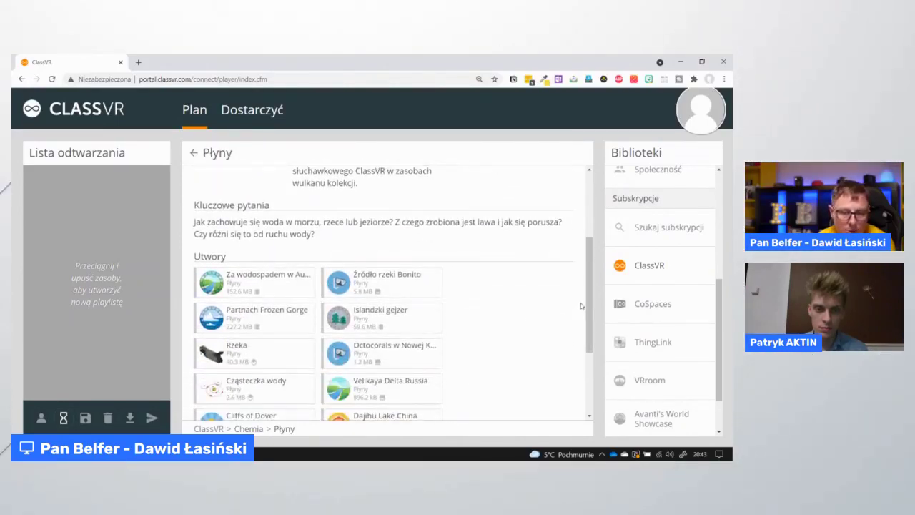
drag(589, 302, 592, 344)
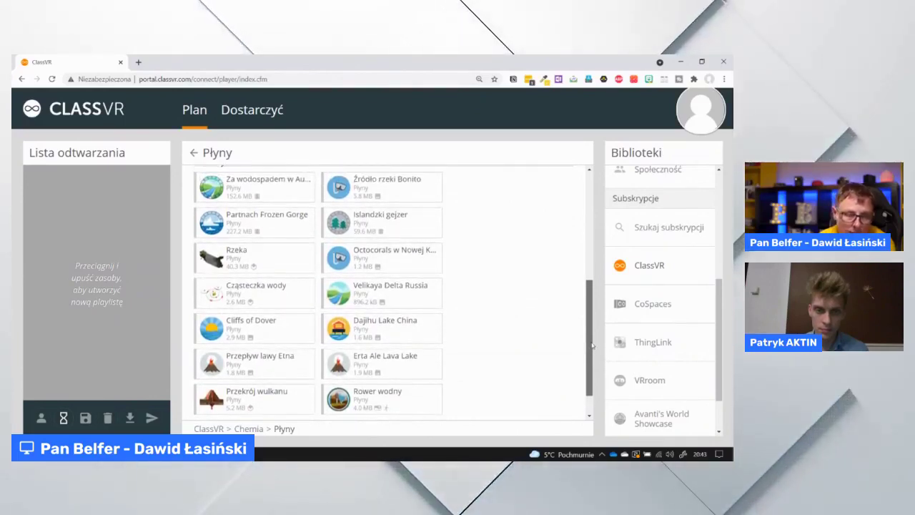
click(194, 152)
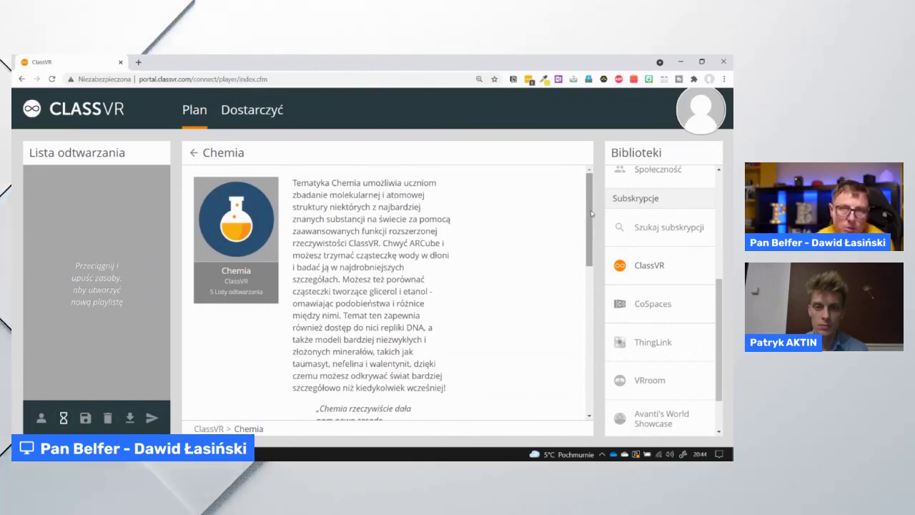
drag(591, 212, 590, 223)
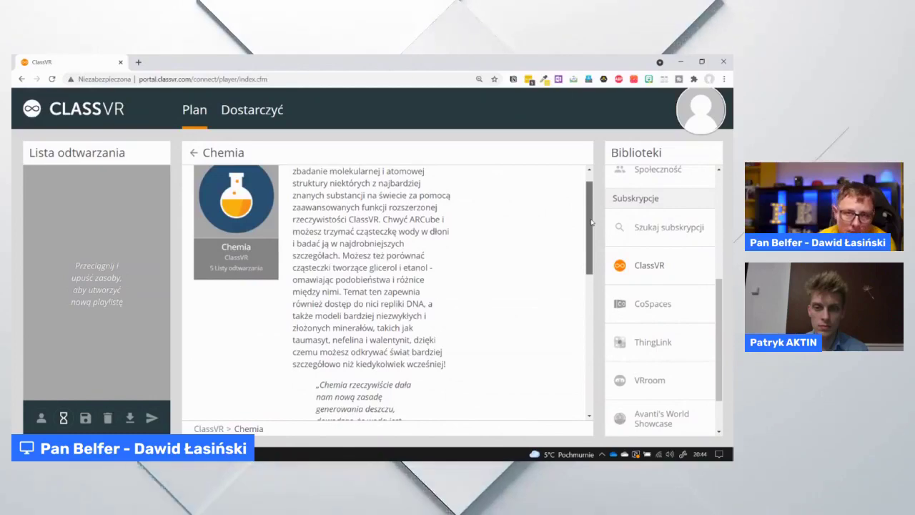
drag(591, 222, 591, 326)
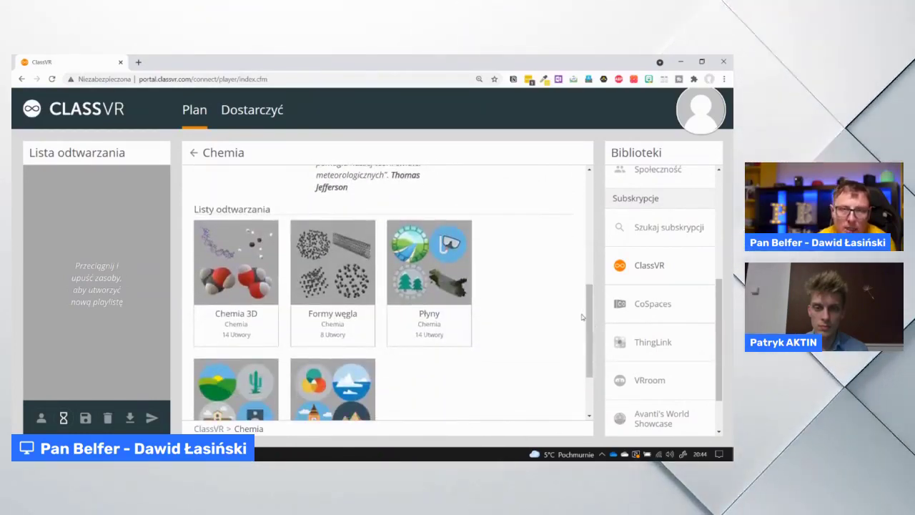
click(316, 278)
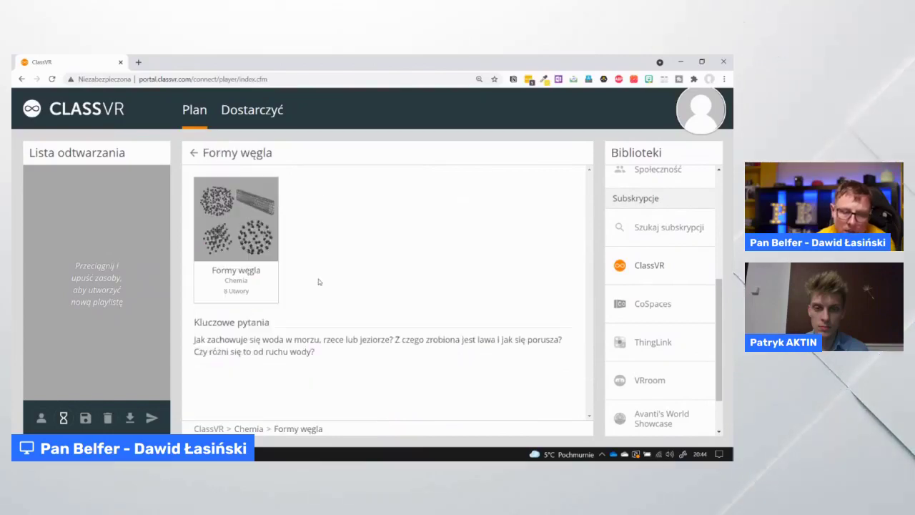
scroll(432, 279, down, 5)
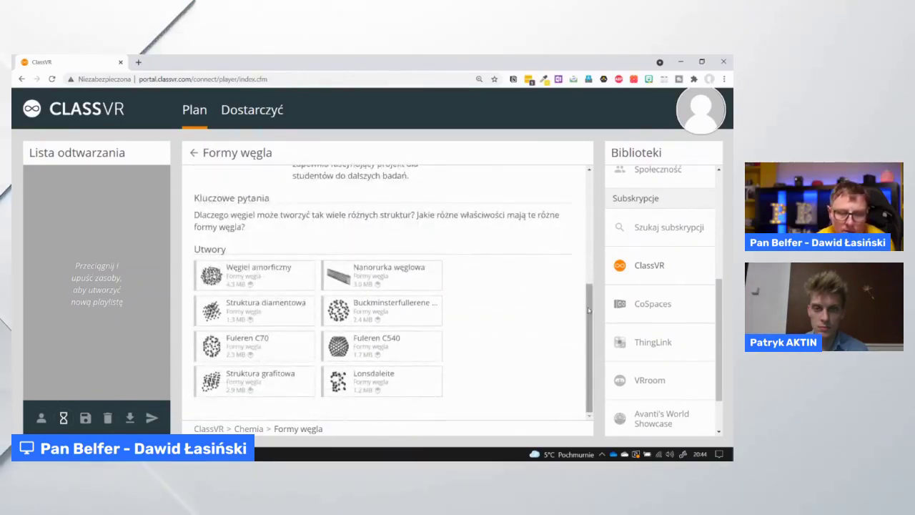
drag(588, 310, 587, 197)
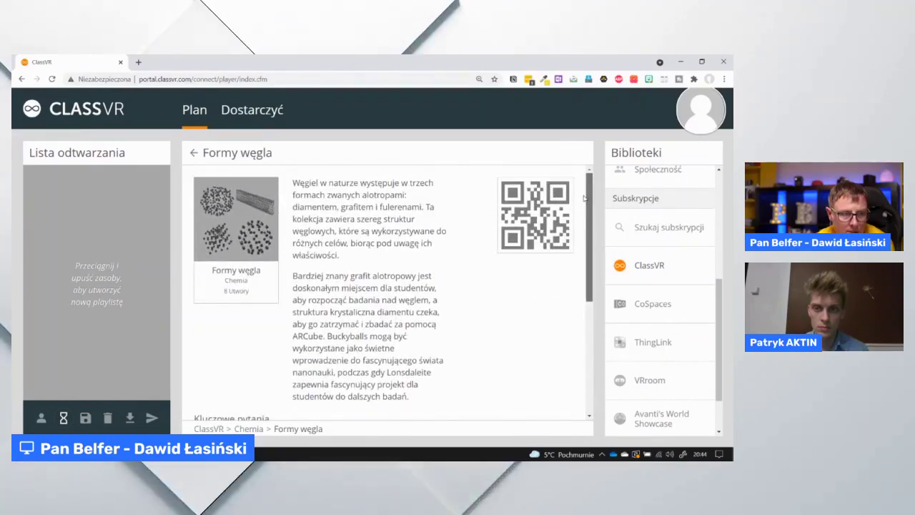
click(193, 153)
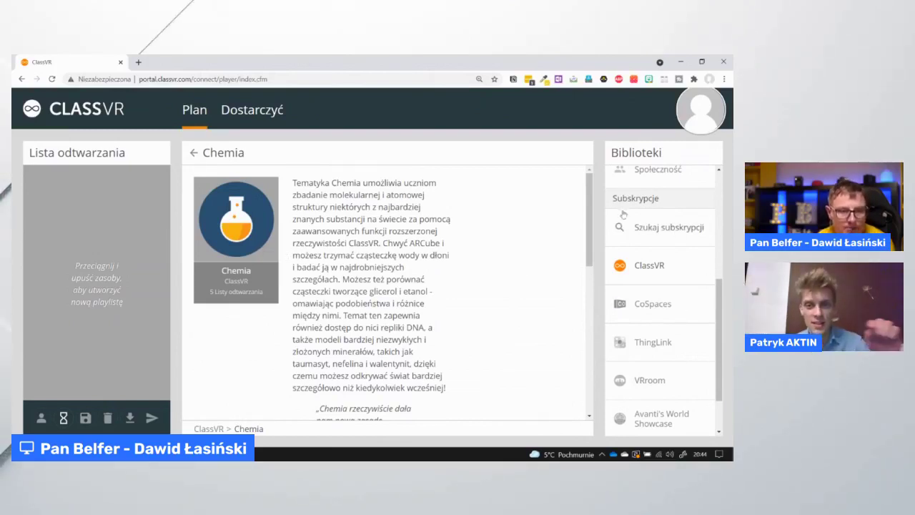
- Return to the ClassVR topics and set the speaker volume to about 14
click(193, 154)
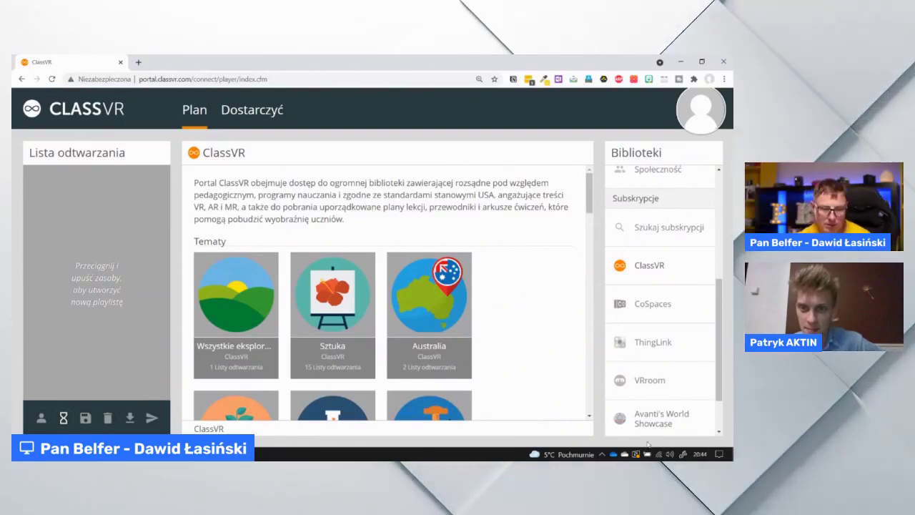
click(669, 453)
click(611, 434)
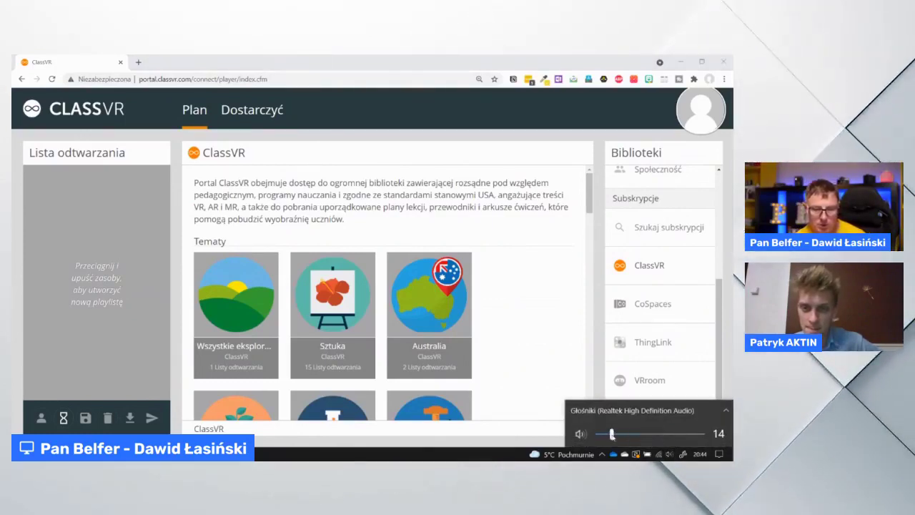
drag(612, 434, 611, 434)
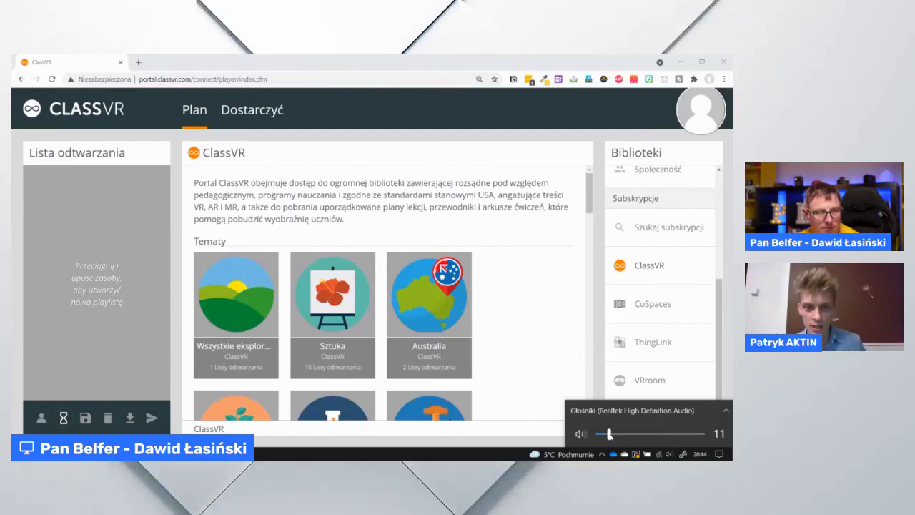
click(365, 71)
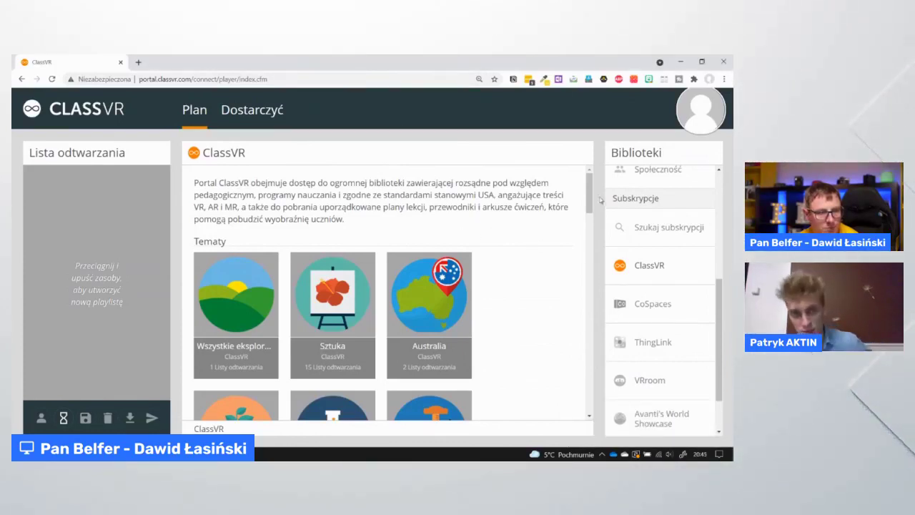
- Look through the Geografia (Afryka) topic, then open 'Szukaj subskrypcji'
drag(589, 193, 590, 215)
scroll(422, 304, down, 2)
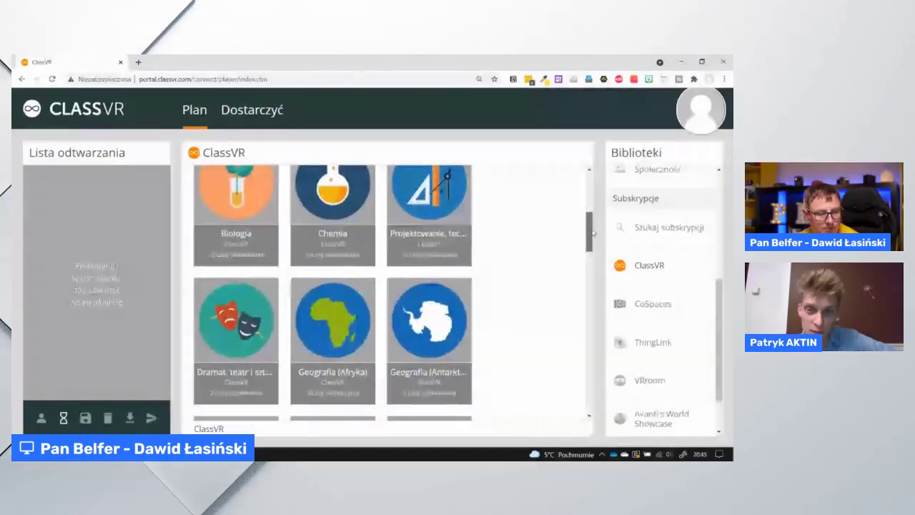
click(343, 311)
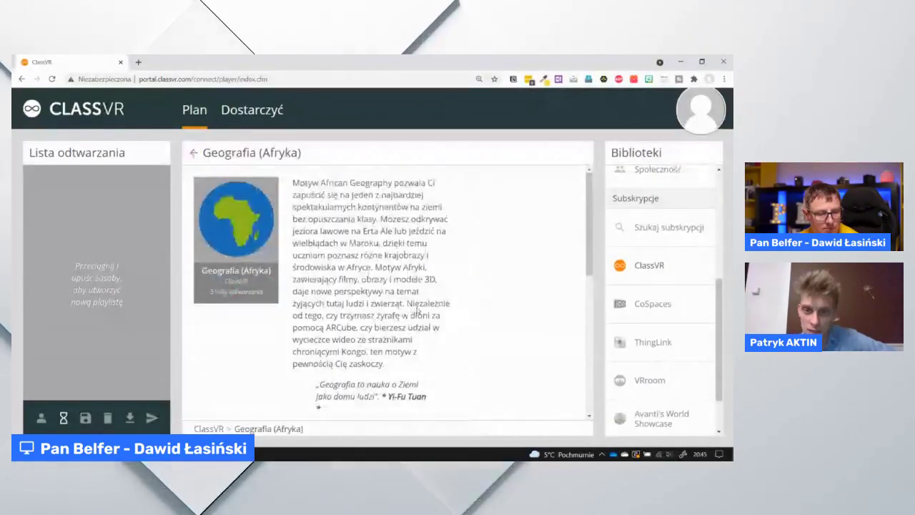
scroll(417, 309, down, 5)
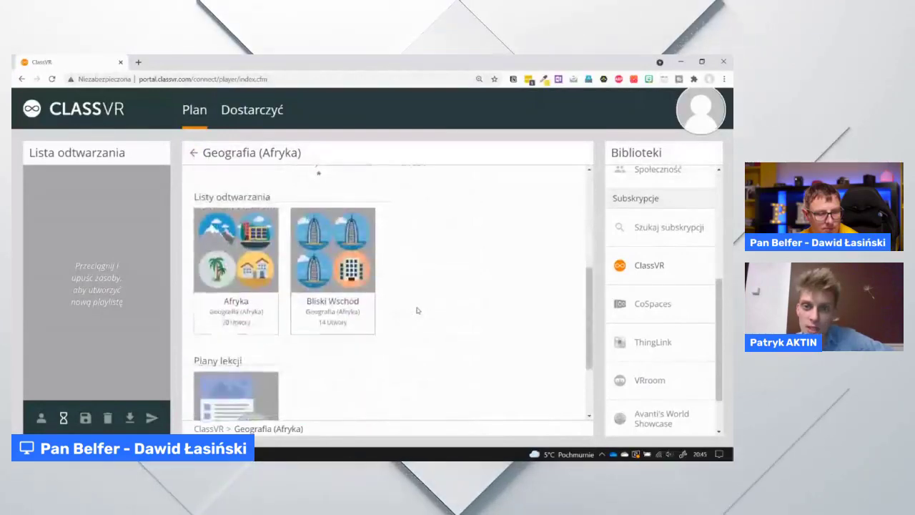
scroll(417, 310, up, 2)
click(649, 227)
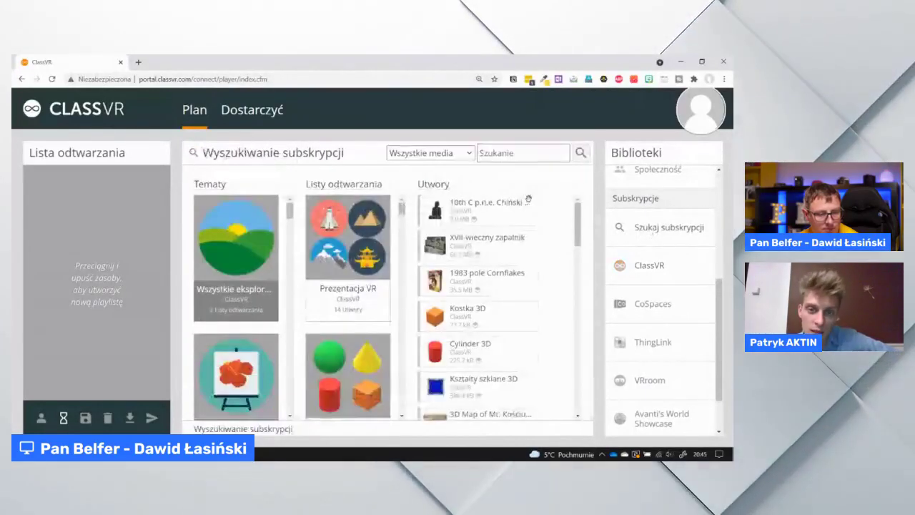
- Filter the subscription search to 'Wideo' and browse the Utwory list
click(466, 154)
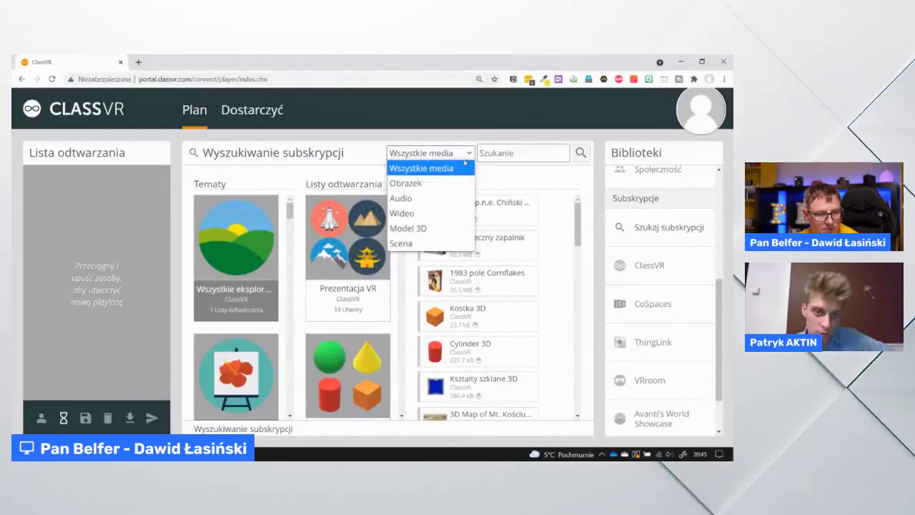
click(438, 215)
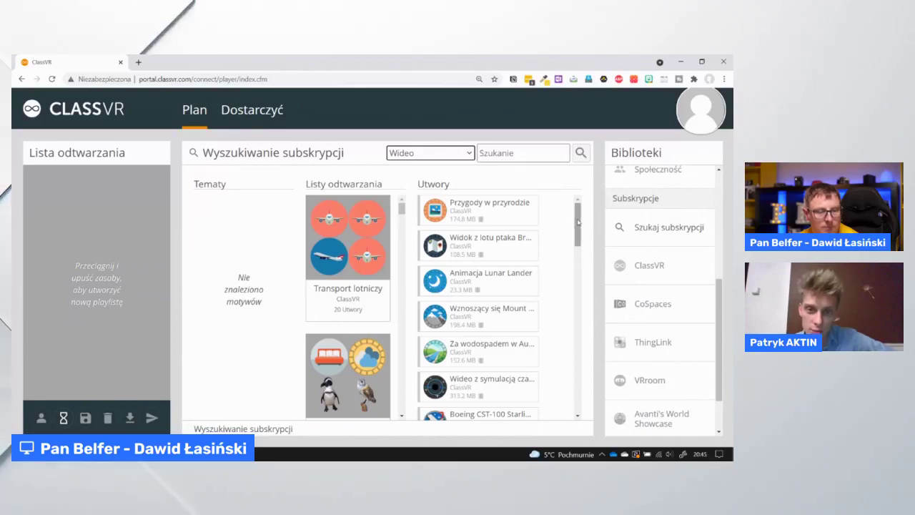
drag(578, 223, 581, 261)
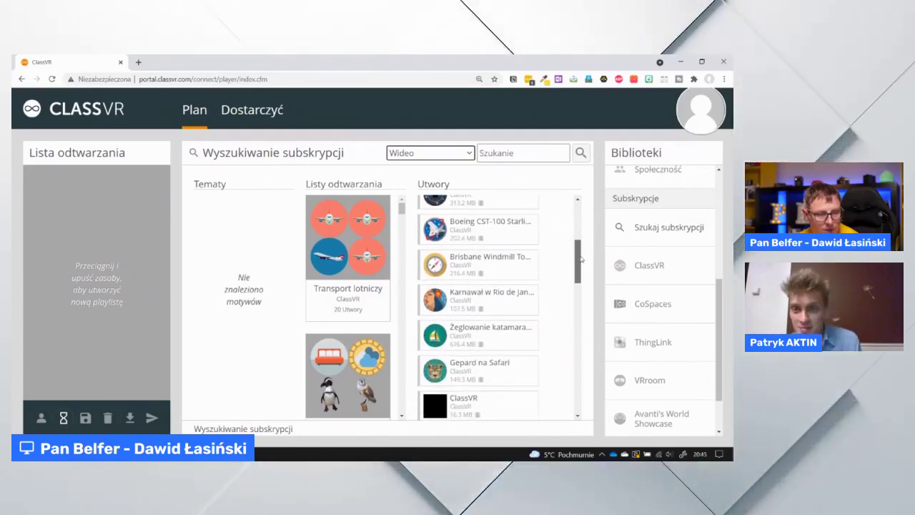
- Check the speaker volume, then return to the Geografia (Afryka) page via ClassVR
click(669, 453)
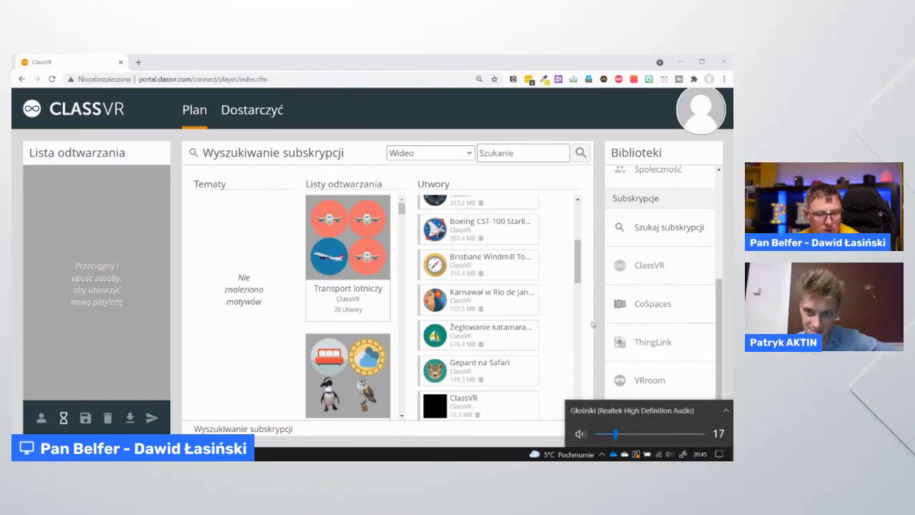
click(577, 266)
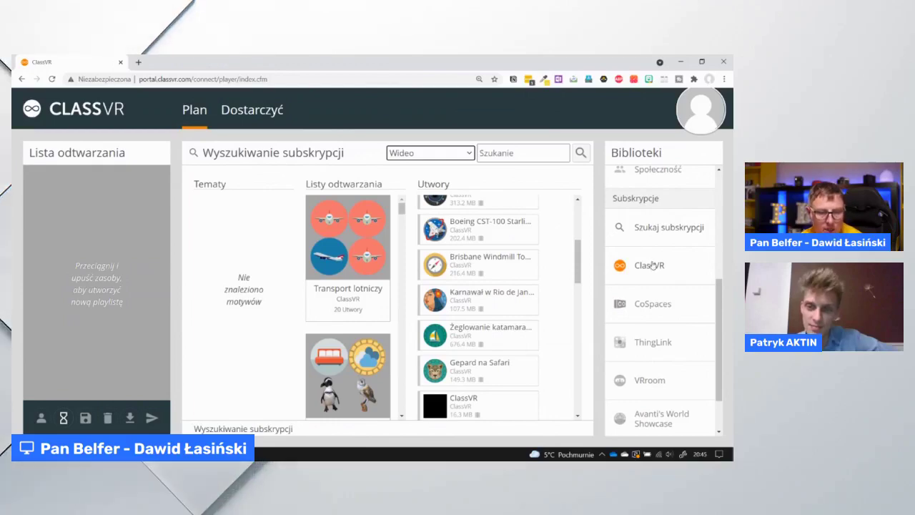
click(651, 265)
scroll(493, 255, down, 2)
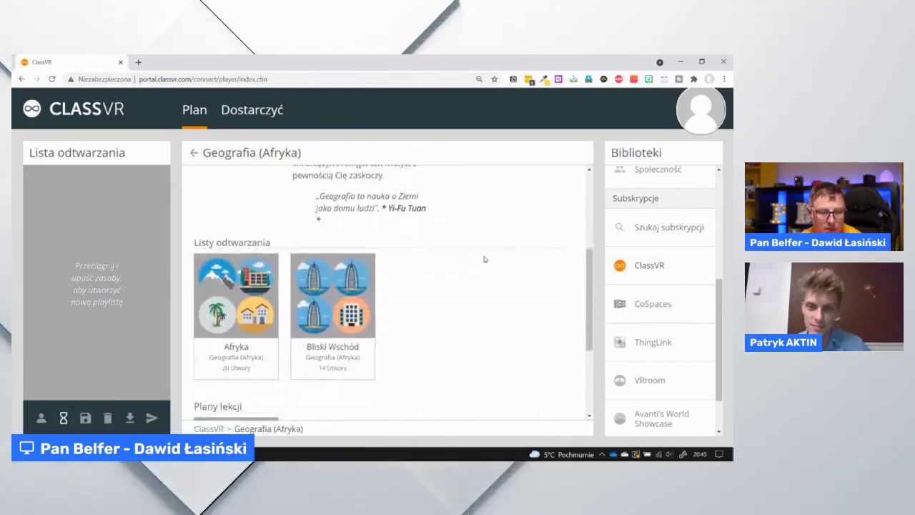
- Go back to the ClassVR topics and open the Plany lekcji tile to browse subject plans
scroll(482, 257, up, 2)
scroll(429, 272, down, 5)
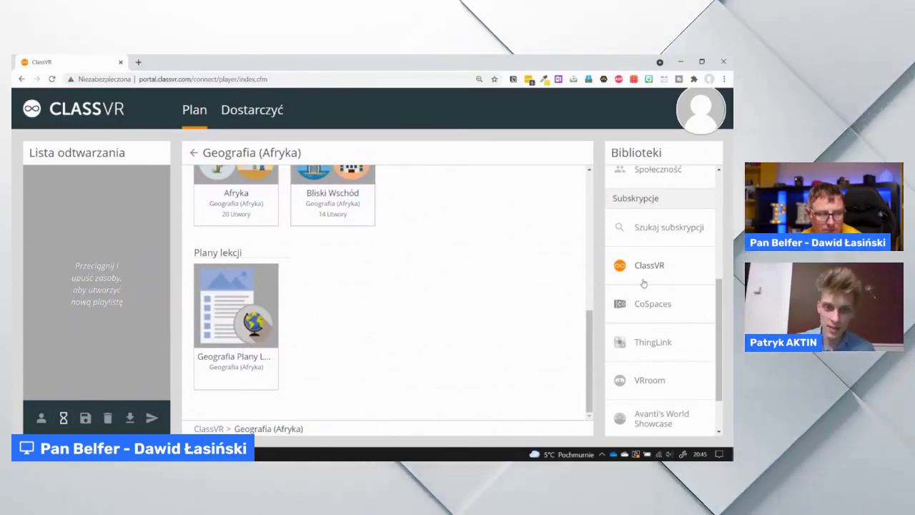
scroll(478, 274, up, 3)
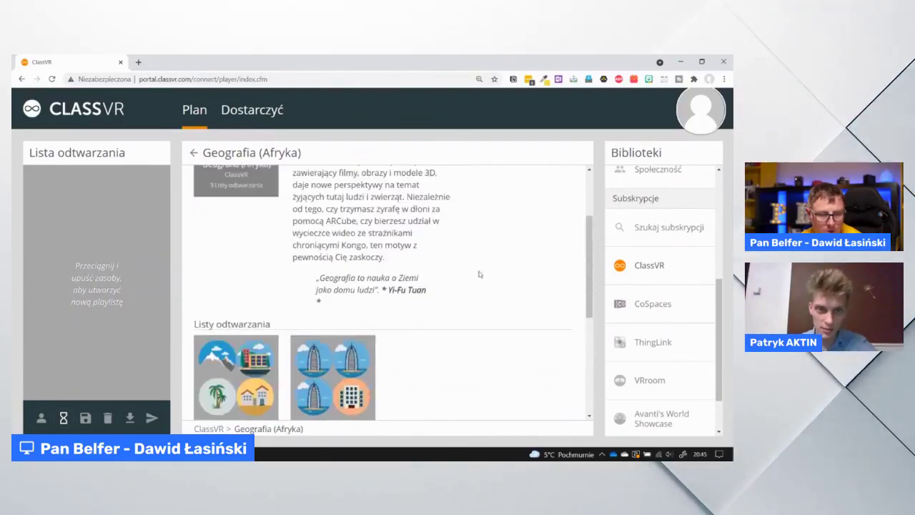
scroll(479, 274, up, 2)
click(193, 154)
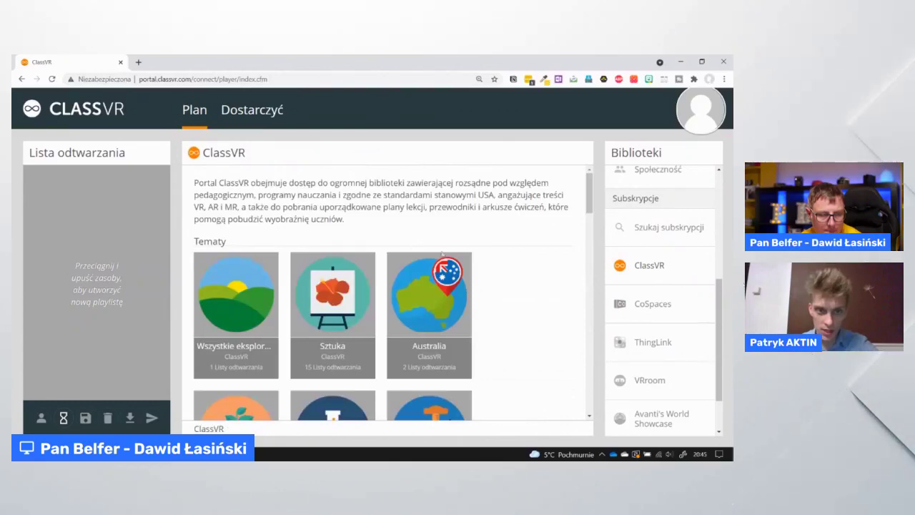
scroll(516, 288, down, 10)
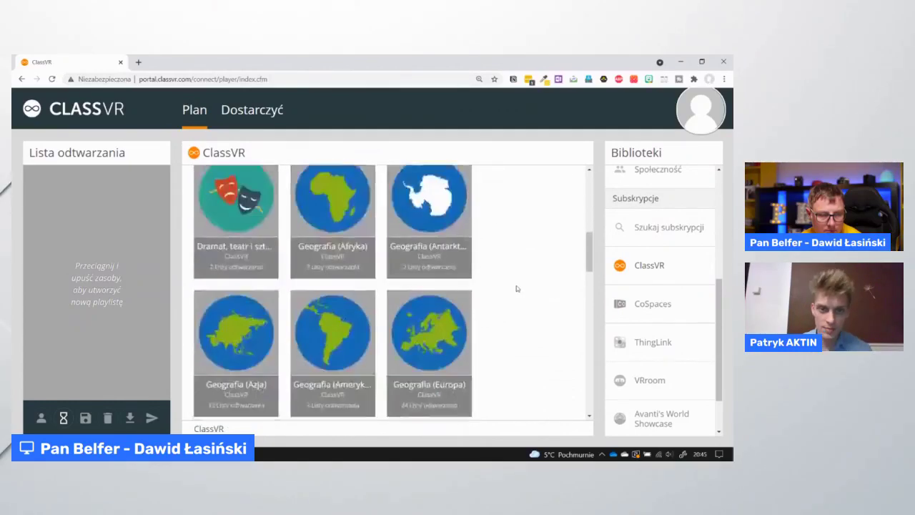
scroll(516, 288, down, 8)
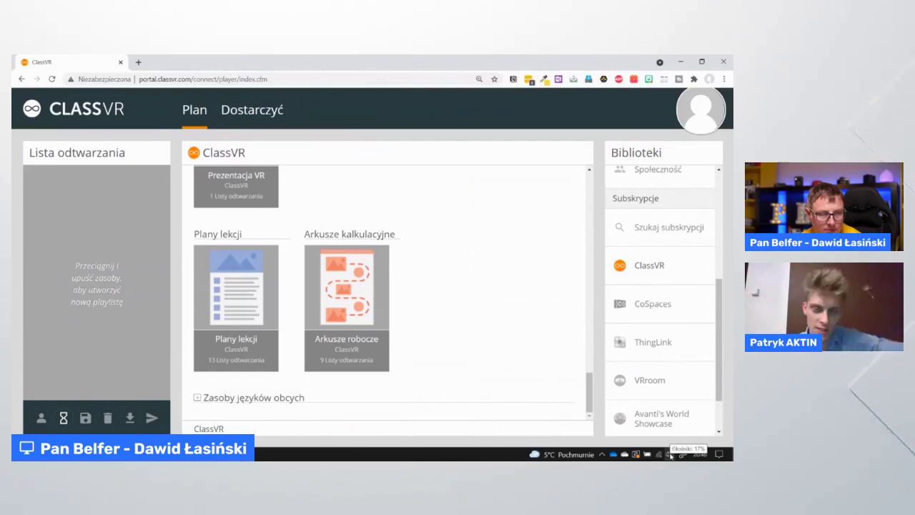
click(236, 295)
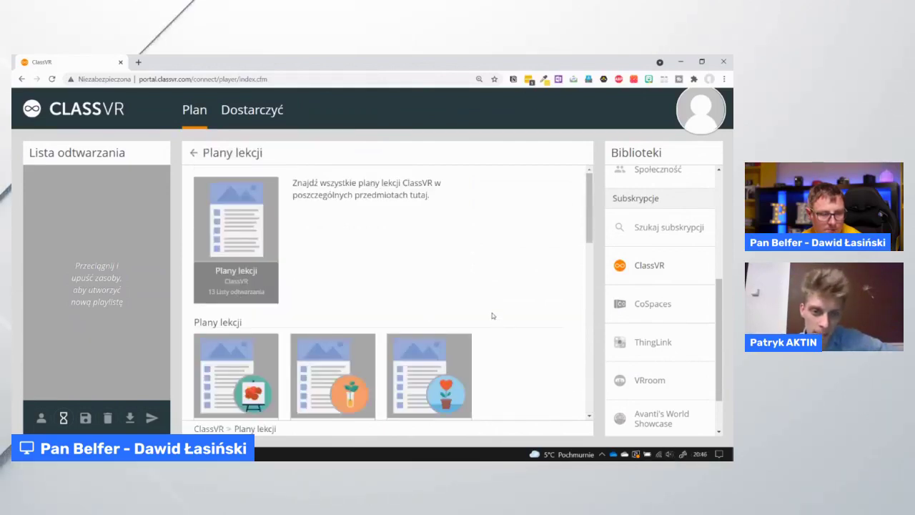
drag(585, 227, 592, 271)
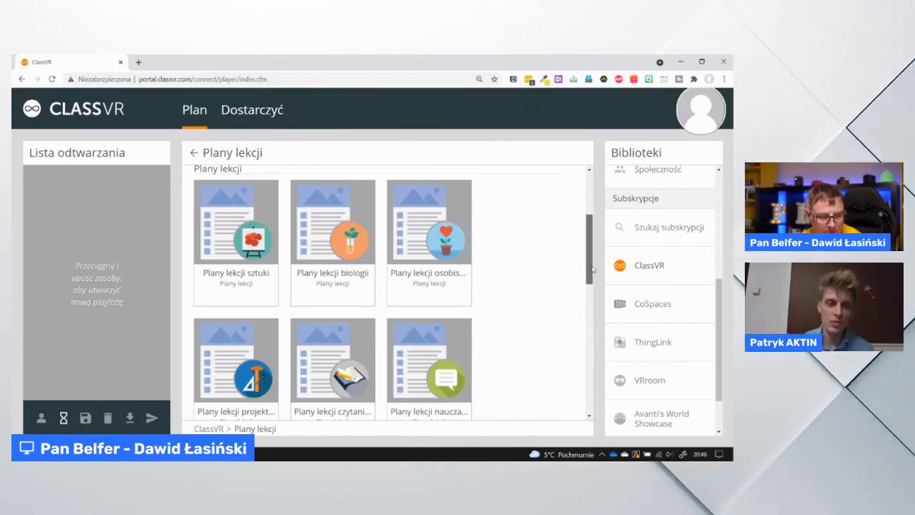
- From the biology lesson plans' Zasoby języków obcych, open the Zwierzęta (angielski) plan as SCI-AGE-3-5-Animals.pdf
scroll(592, 269, down, 1)
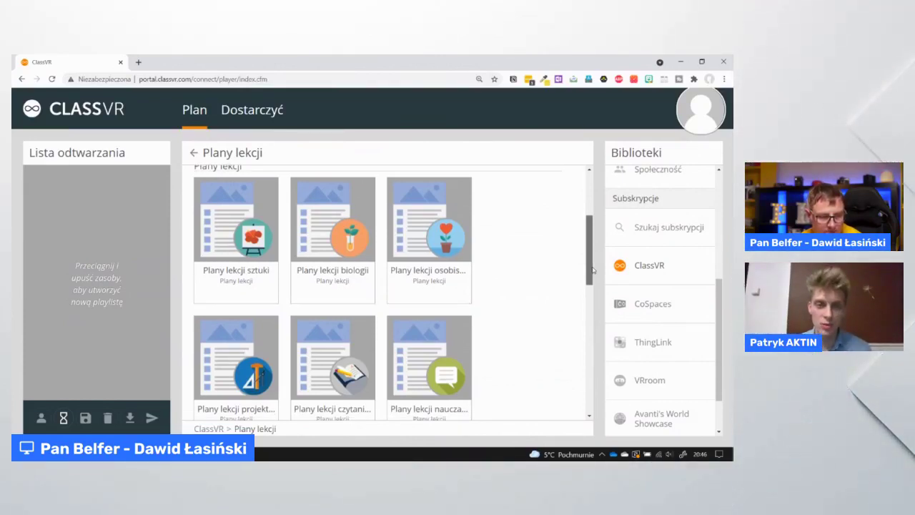
scroll(592, 269, down, 2)
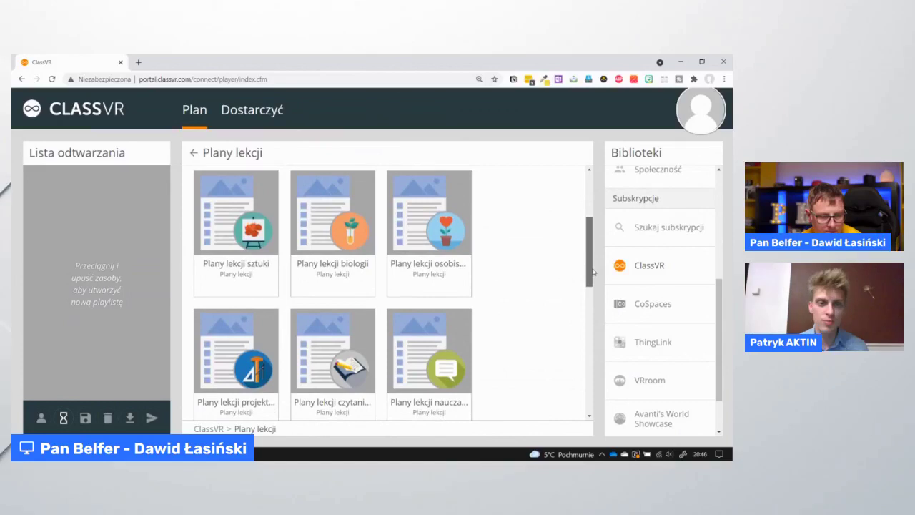
click(357, 236)
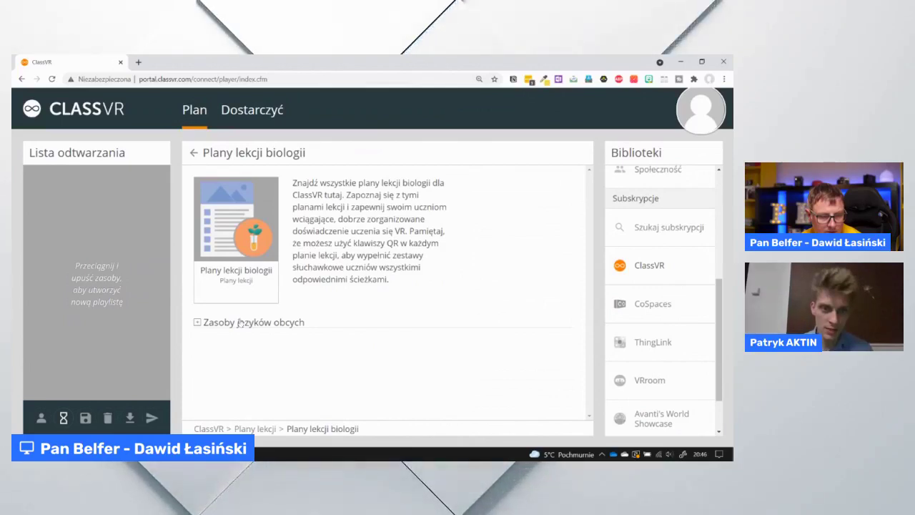
click(198, 323)
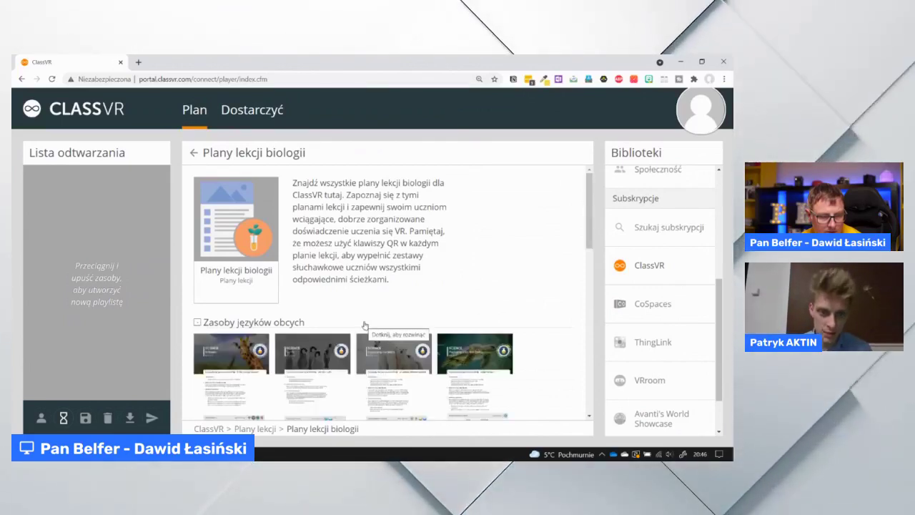
scroll(364, 325, down, 2)
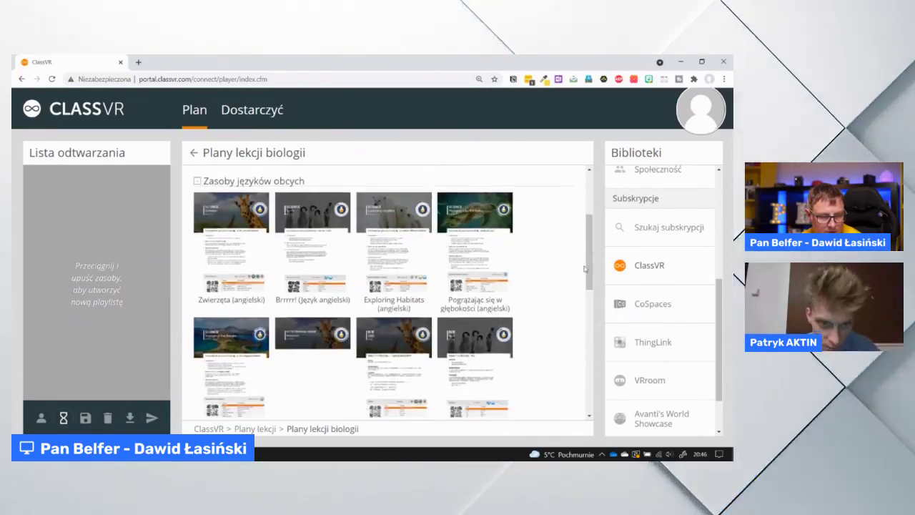
scroll(585, 268, down, 2)
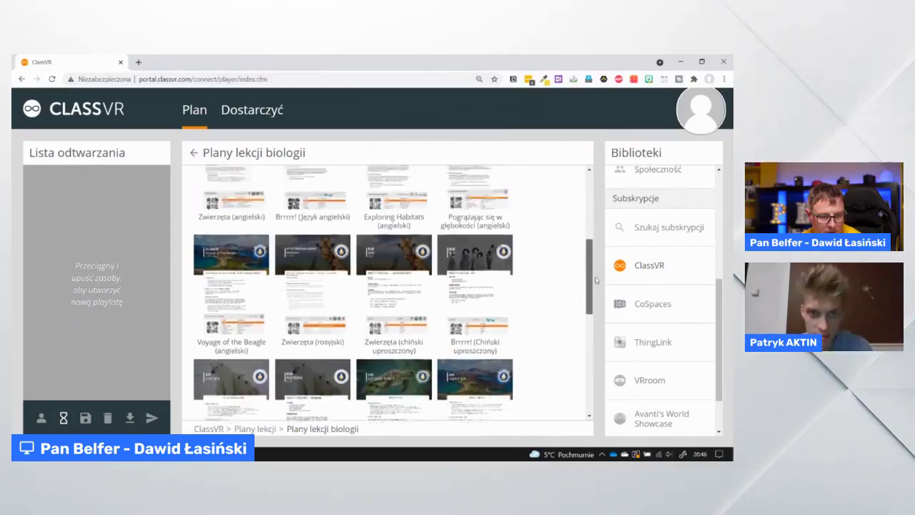
scroll(592, 249, up, 3)
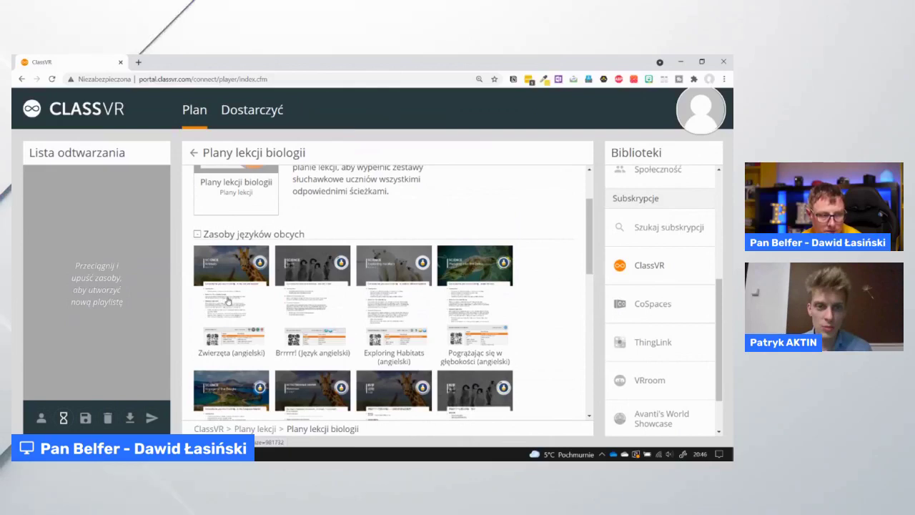
click(229, 300)
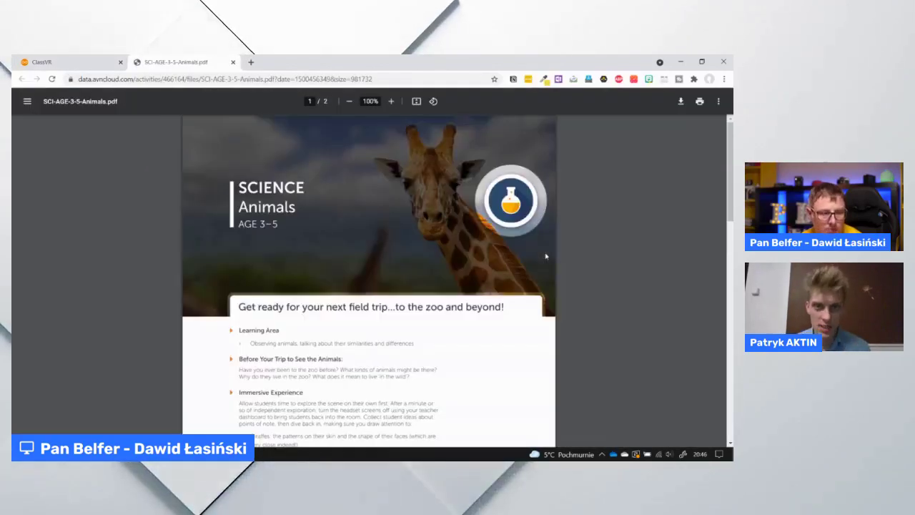
- Scroll through the Animals lesson plan PDF, then go back to the ClassVR biology lesson plans tab
drag(725, 161, 730, 226)
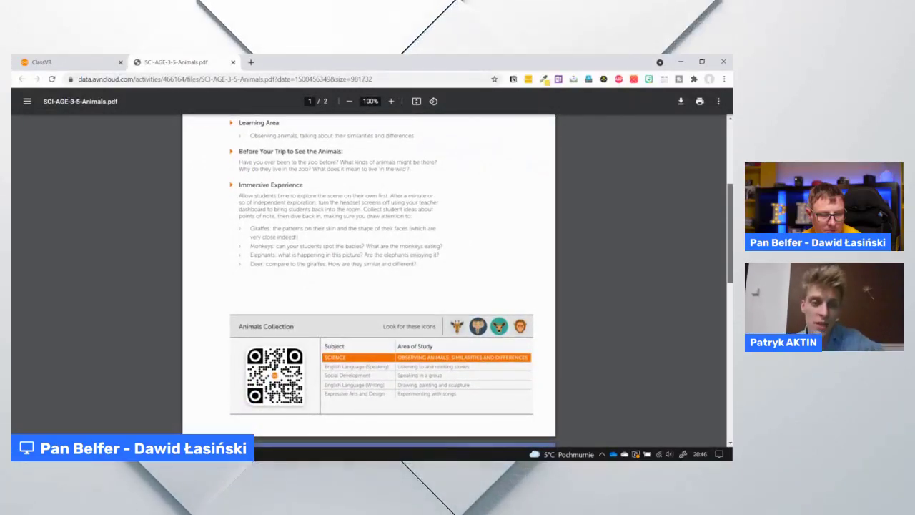
mouse_move(731, 226)
mouse_down()
mouse_move(730, 388)
mouse_move(731, 240)
mouse_up()
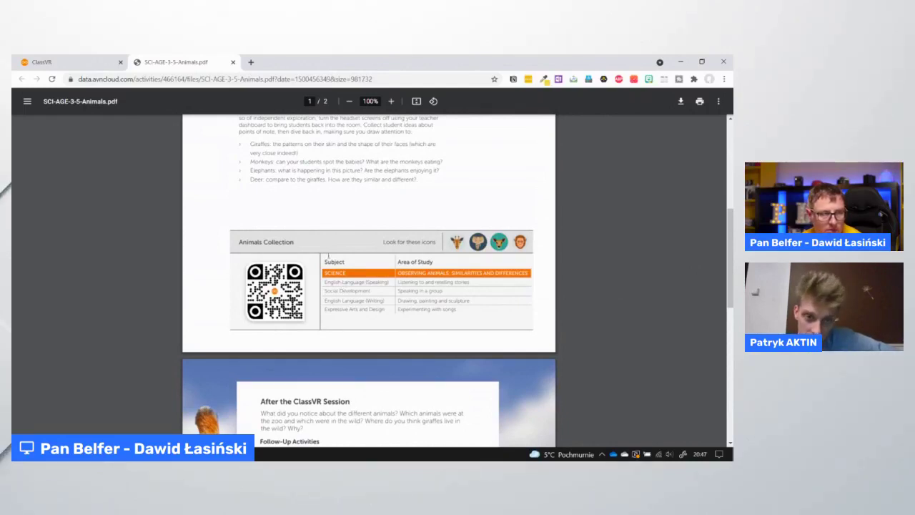
drag(730, 278, 730, 257)
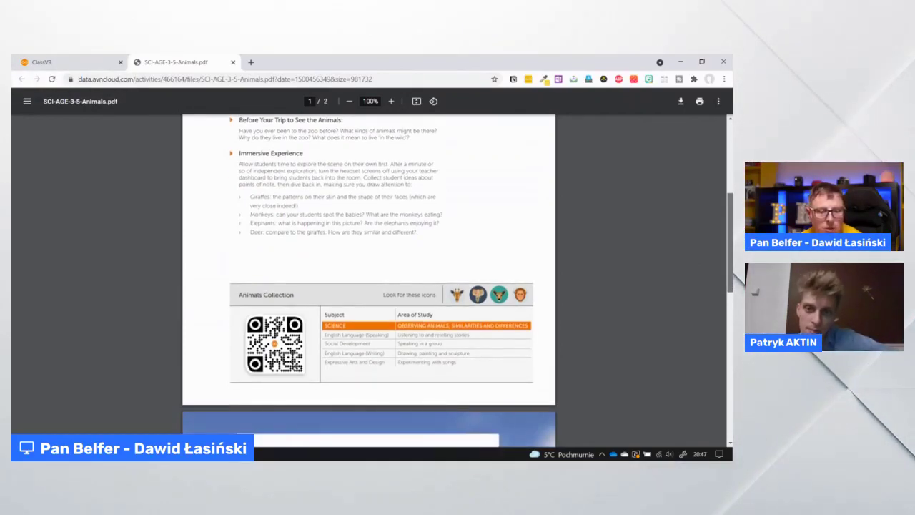
scroll(424, 213, down, 1)
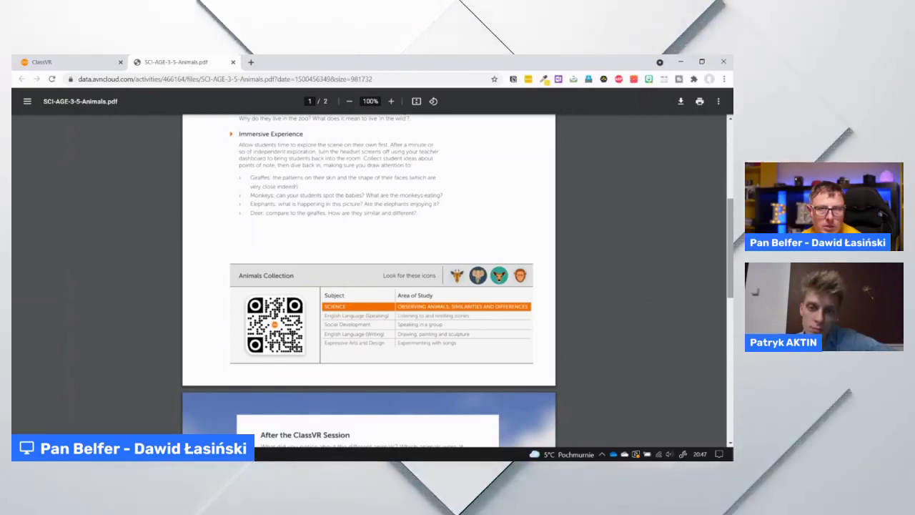
click(89, 61)
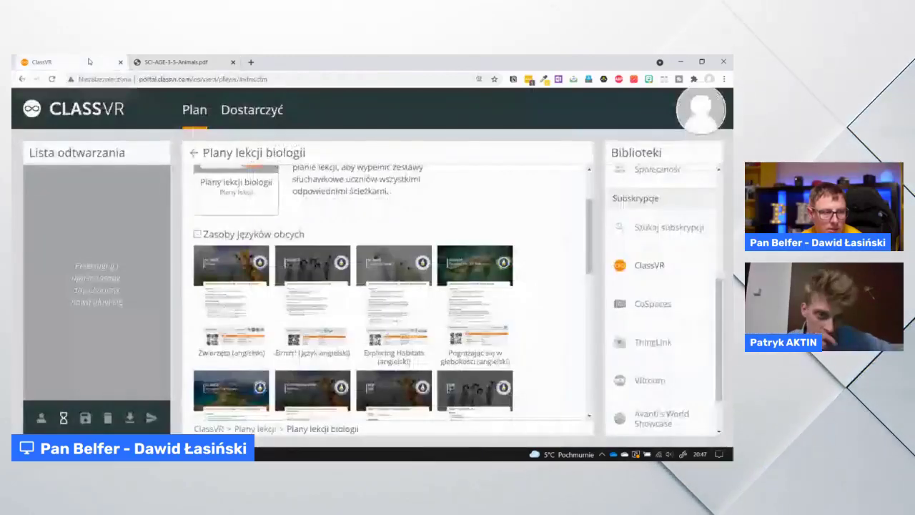
- Go back to the library root and open Arkusze robocze, then the Arkusze biologiczne collection
click(193, 154)
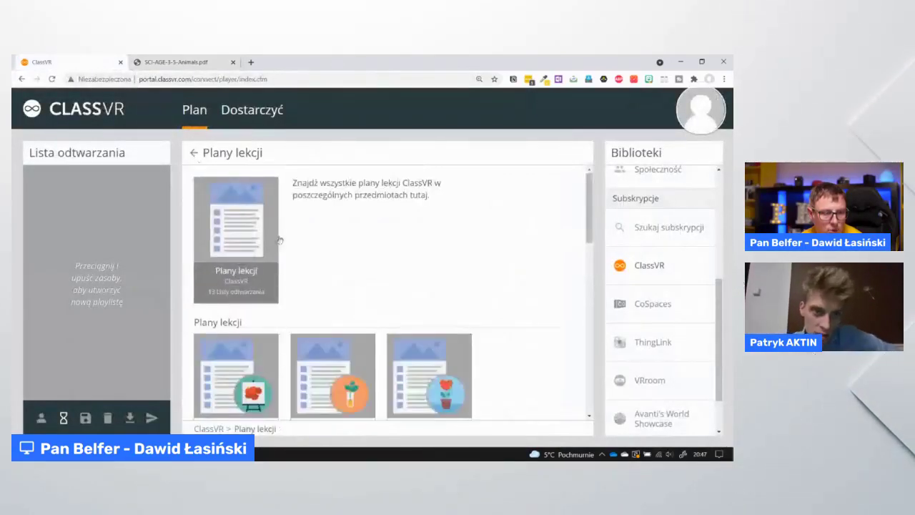
click(191, 153)
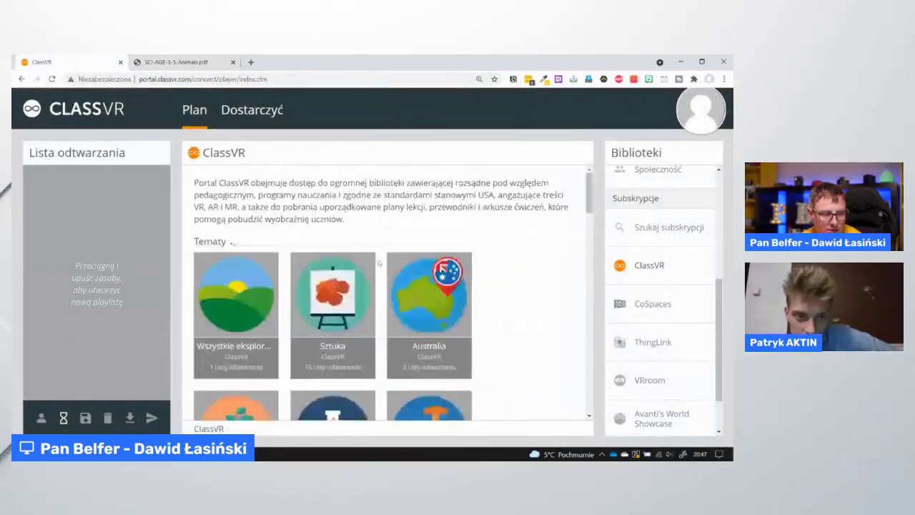
scroll(375, 275, down, 10)
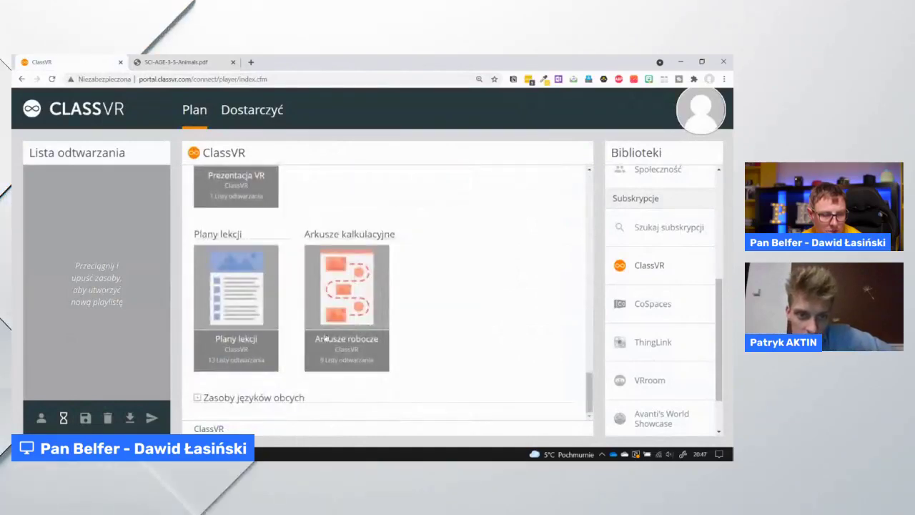
click(371, 283)
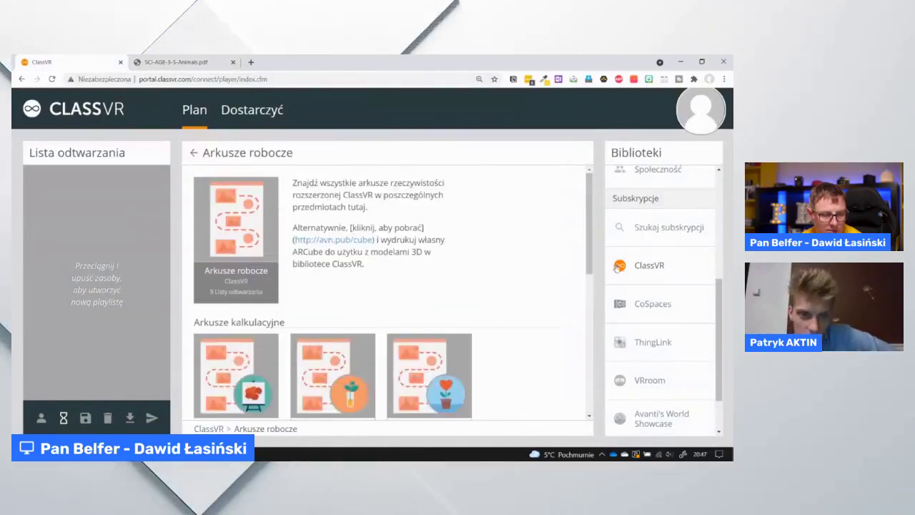
scroll(589, 248, down, 2)
click(332, 286)
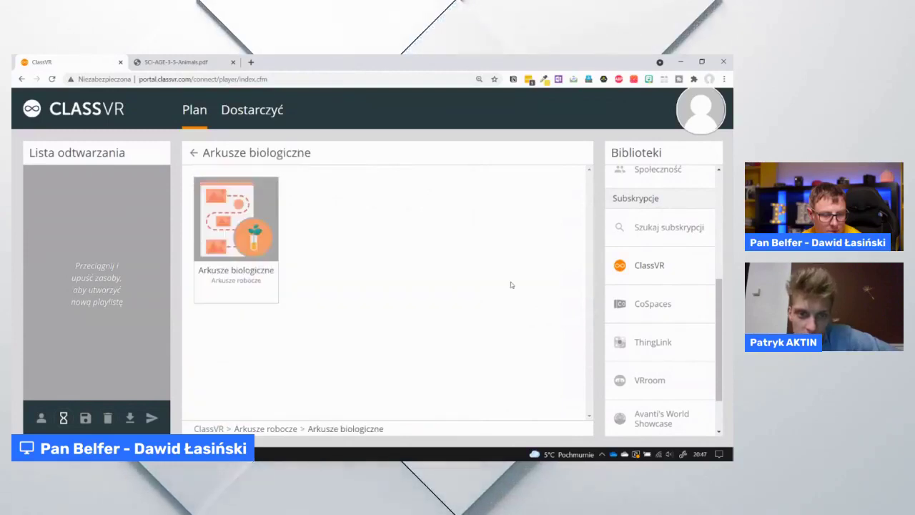
- Browse the biology worksheet thumbnails and open the heart worksheet as SCI-AGE-10-12-The-Heart.pdf
scroll(510, 285, down, 3)
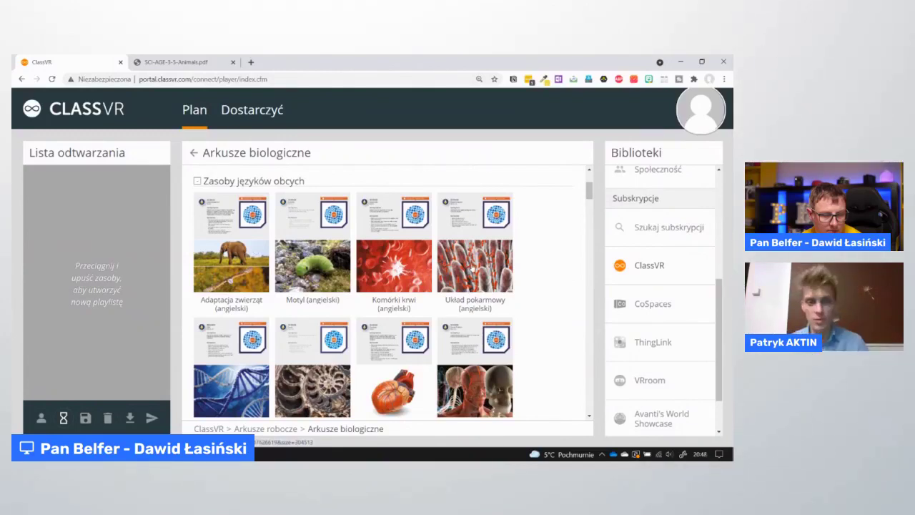
scroll(457, 265, down, 2)
scroll(447, 264, up, 1)
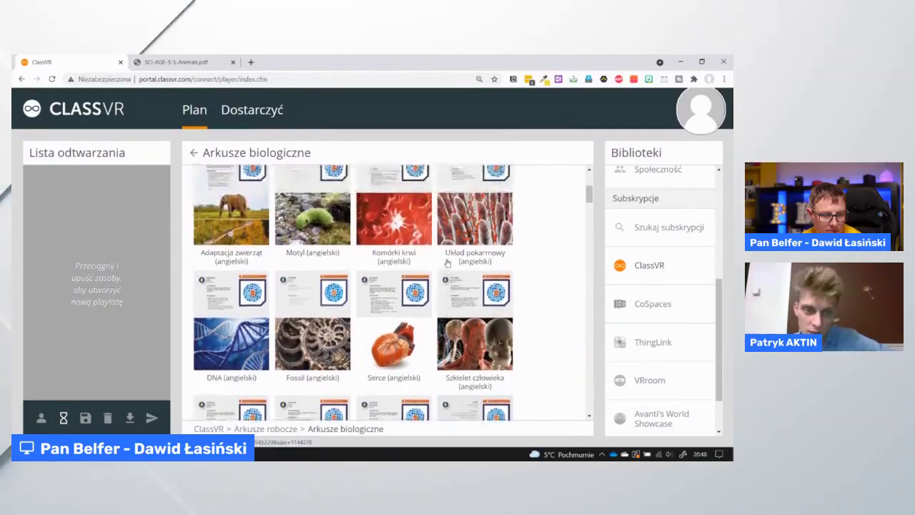
click(355, 296)
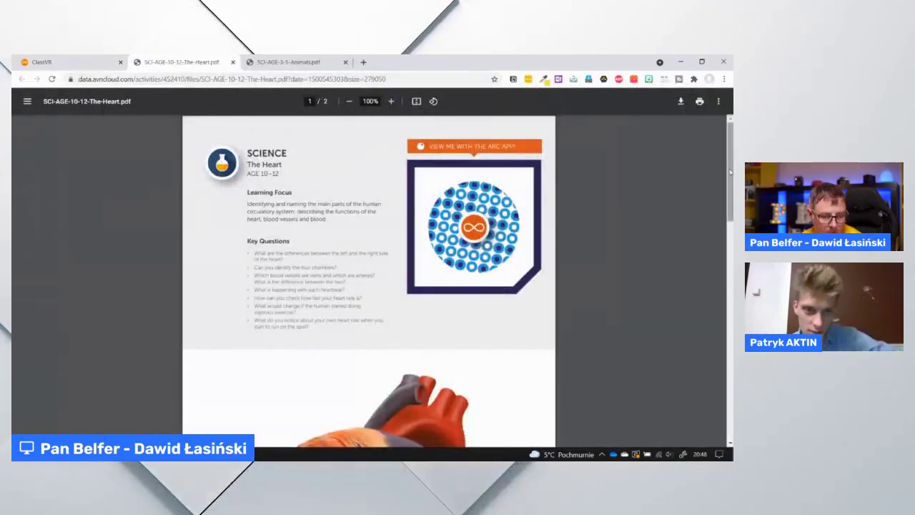
- Scroll through both pages of the Heart worksheet, including the unlabelled heart diagram, and back to the top
mouse_move(729, 171)
mouse_down()
mouse_move(730, 231)
mouse_move(730, 173)
mouse_up()
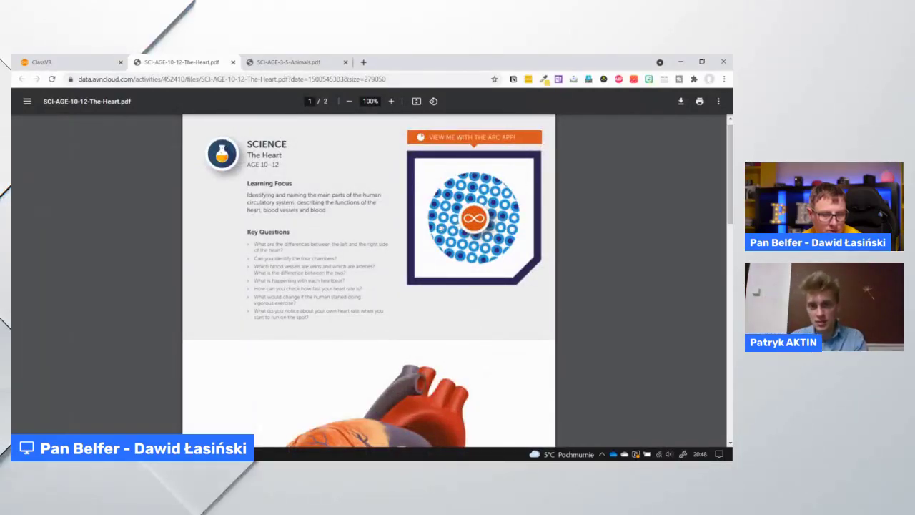
scroll(458, 236, down, 8)
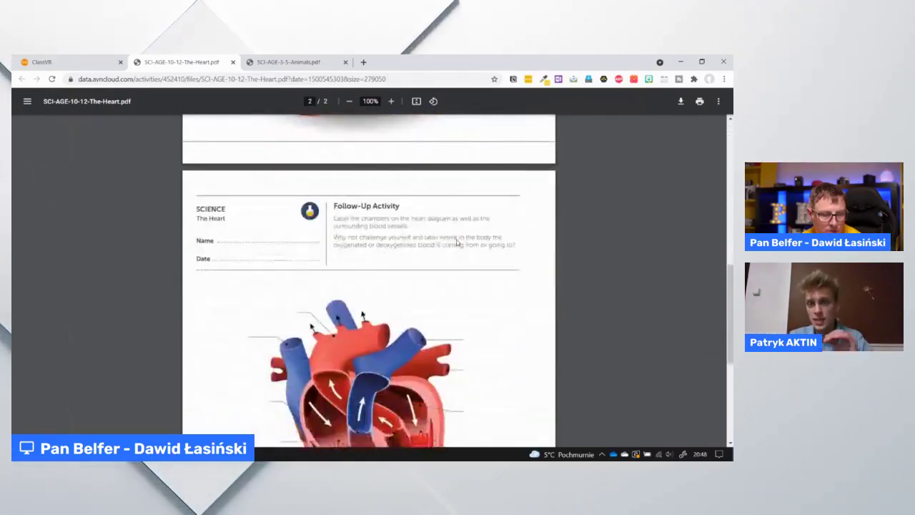
scroll(457, 241, down, 2)
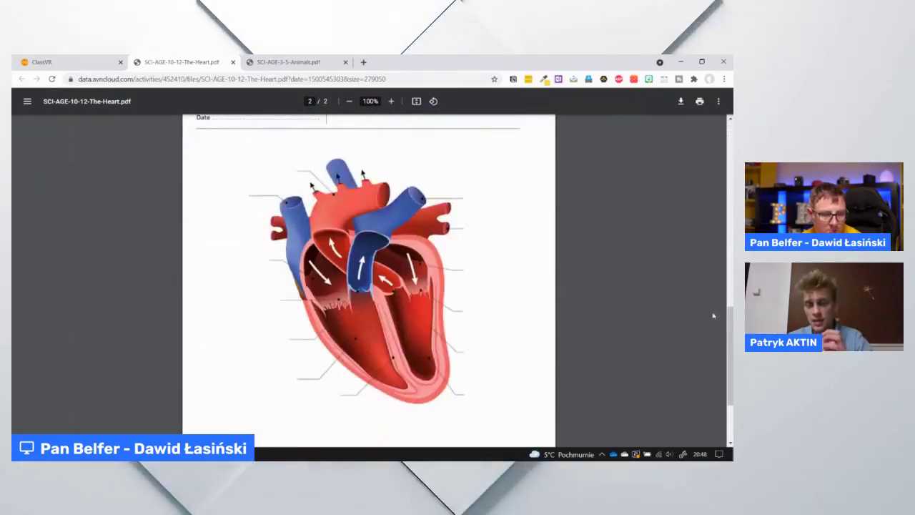
scroll(730, 325, down, 3)
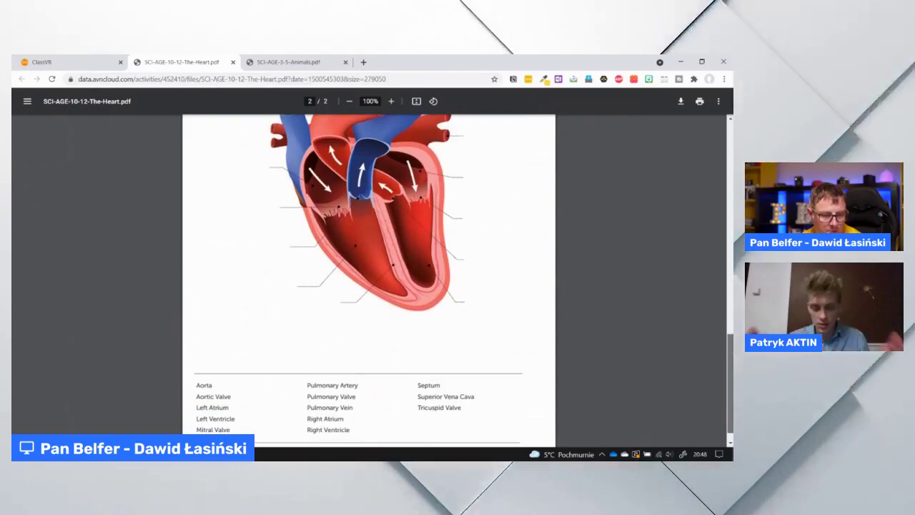
scroll(369, 278, up, 2)
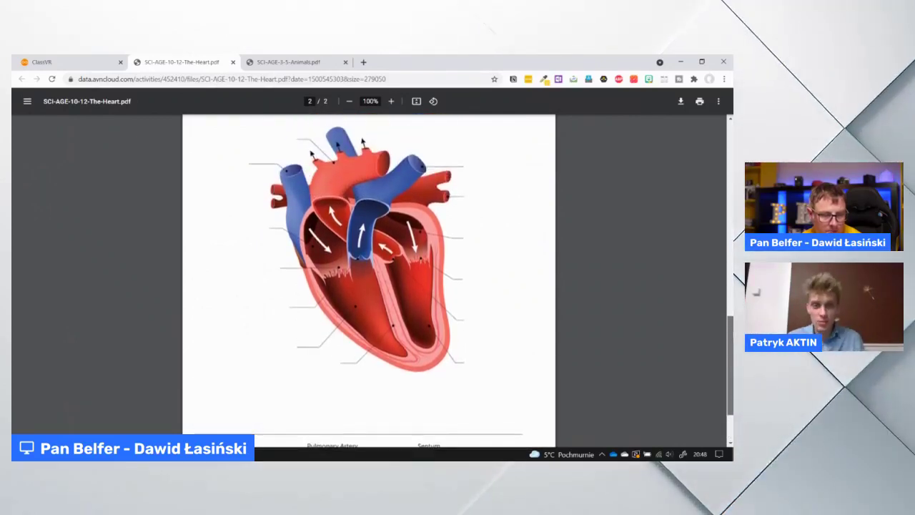
scroll(368, 279, up, 1)
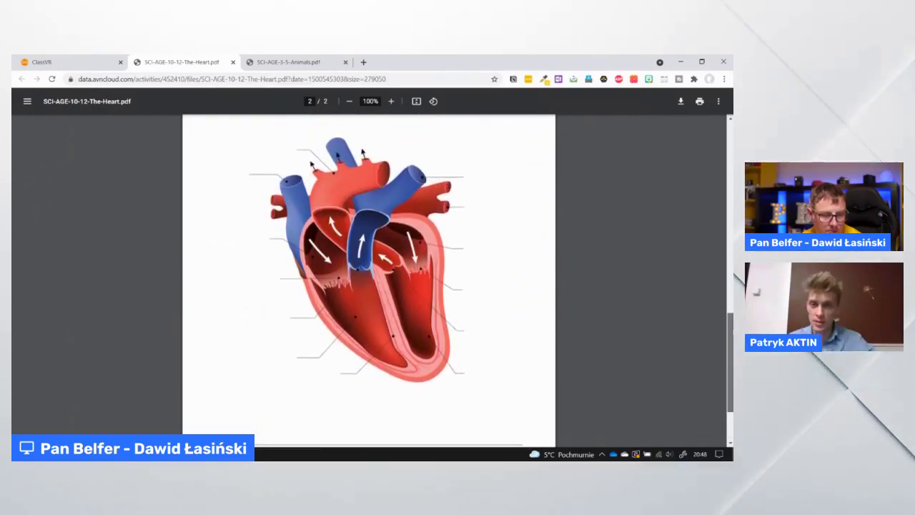
scroll(729, 232, up, 5)
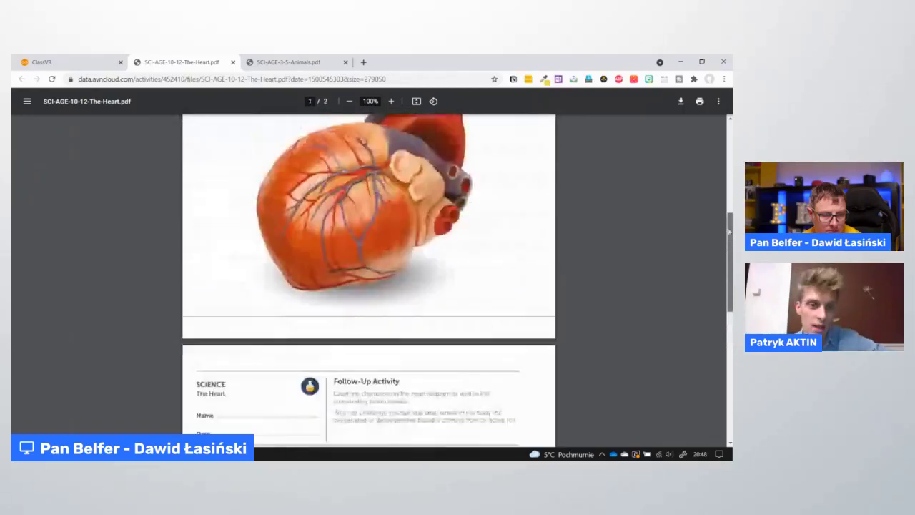
drag(729, 232, 730, 330)
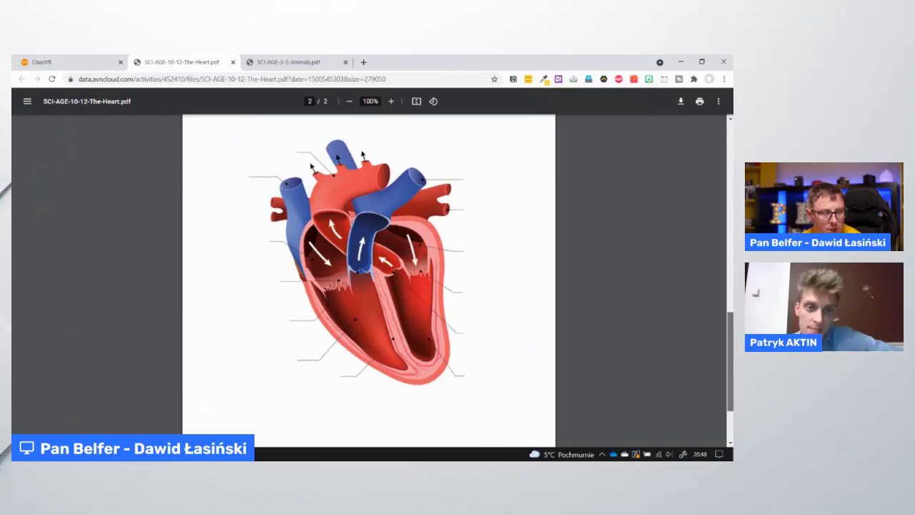
scroll(374, 222, up, 12)
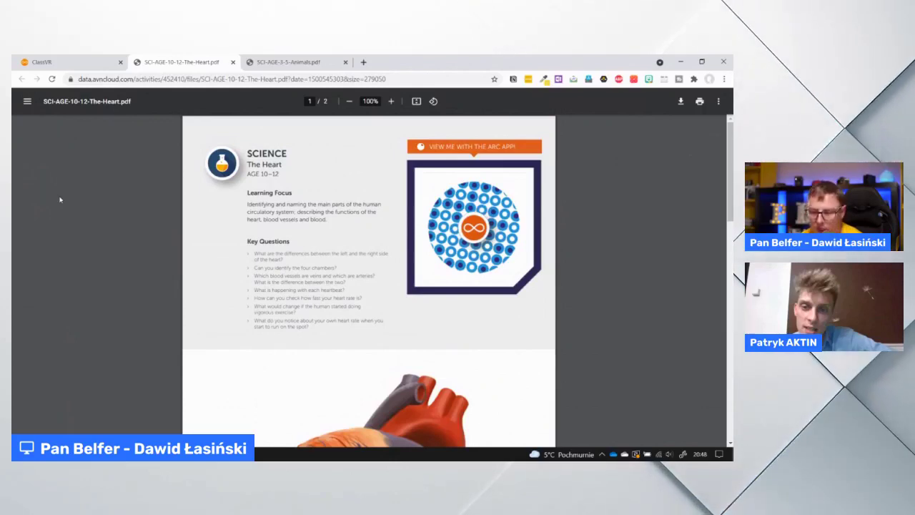
- In the ClassVR tab, open Dostarczyć, unlock the Urządzenia headset control and show ClassView with Crazy Raccoon
click(47, 62)
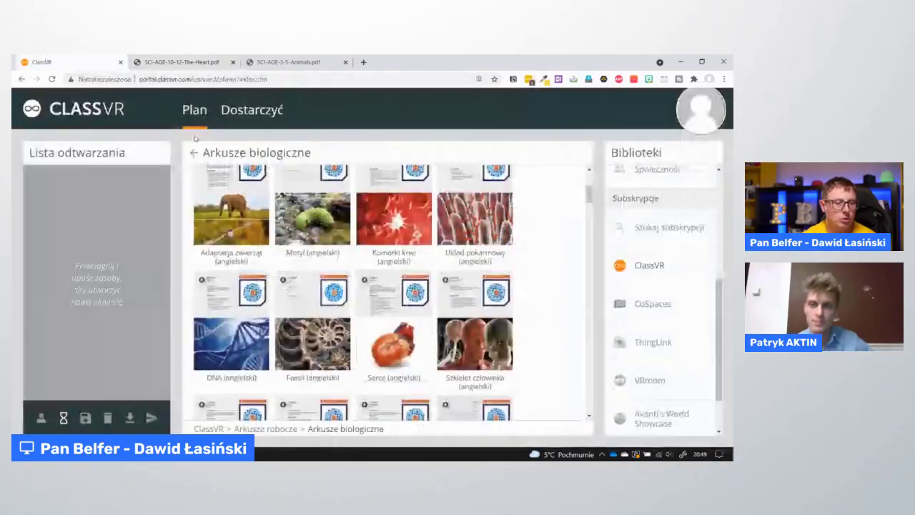
click(236, 110)
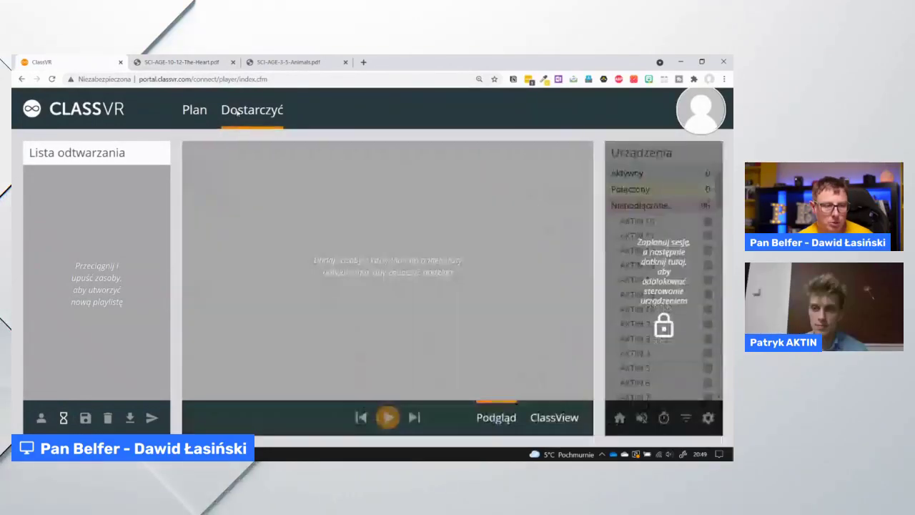
click(628, 248)
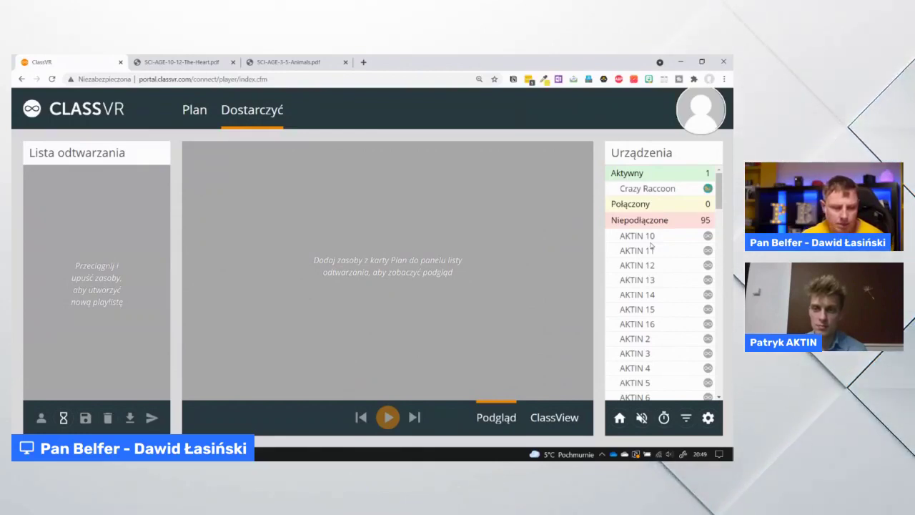
click(567, 426)
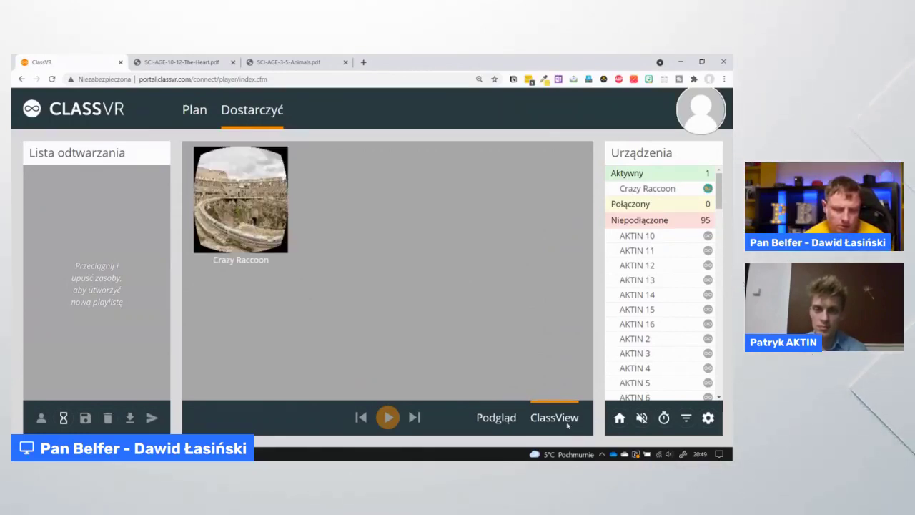
- Enlarge Crazy Raccoon's live view, send headsets home, and check the Heart PDF tab against the stream
click(271, 211)
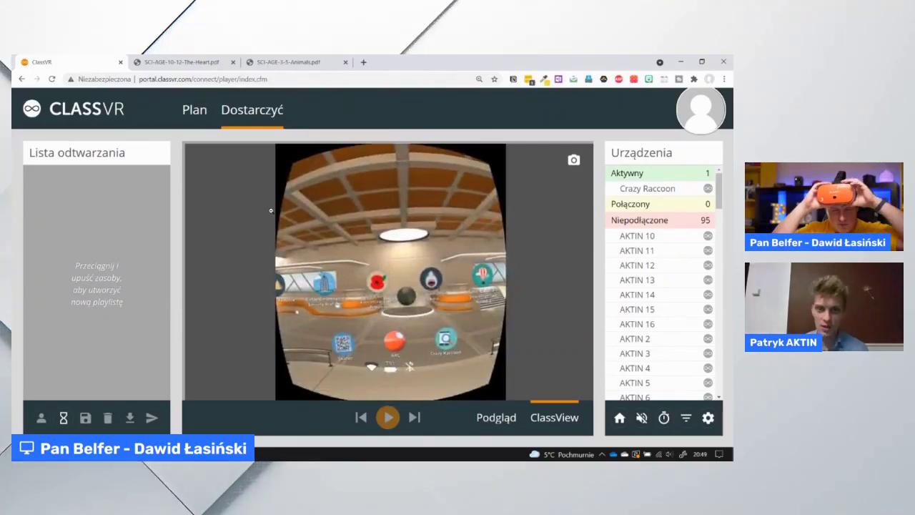
click(623, 420)
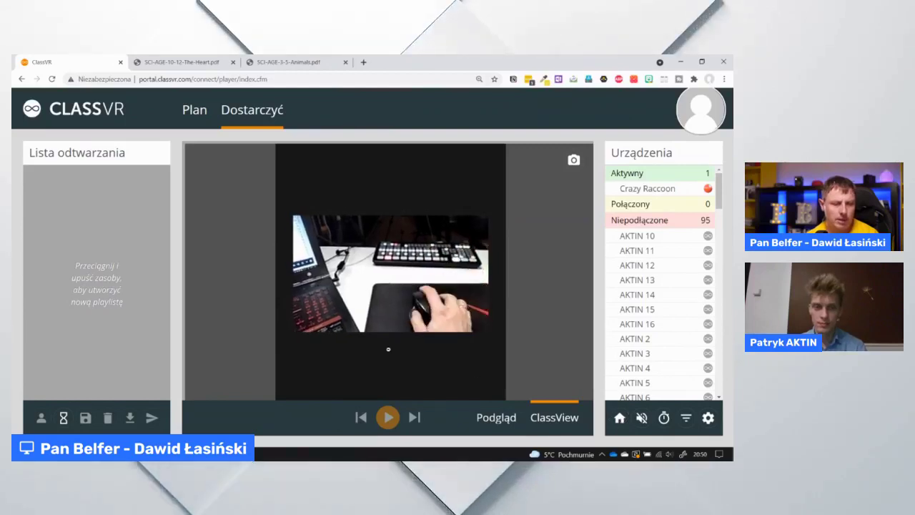
click(196, 62)
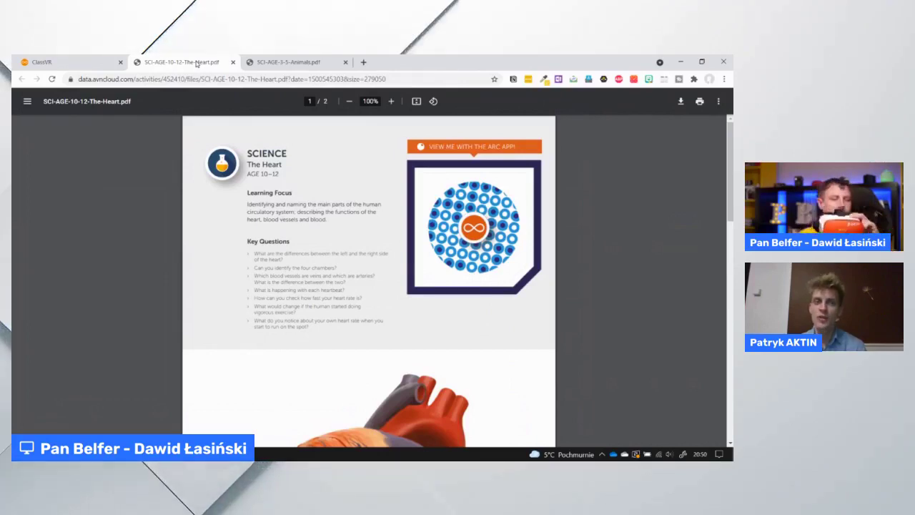
click(45, 63)
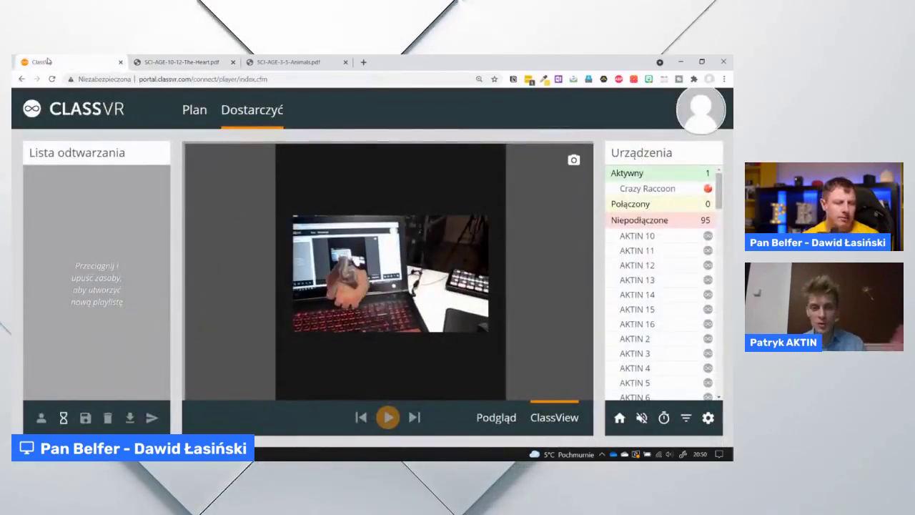
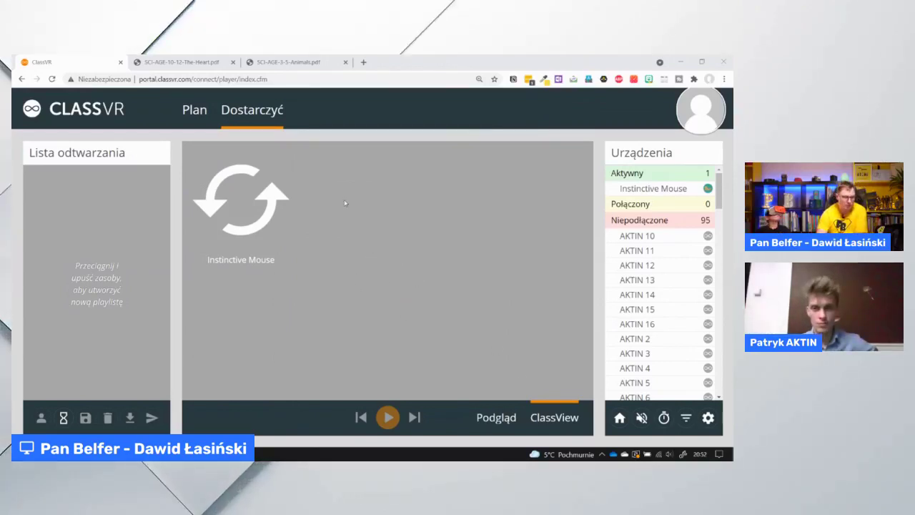
- From Plan's shared playlists, drag the Pierwsza lekcja card into Lista odtwarzania to load its 28 items
click(194, 109)
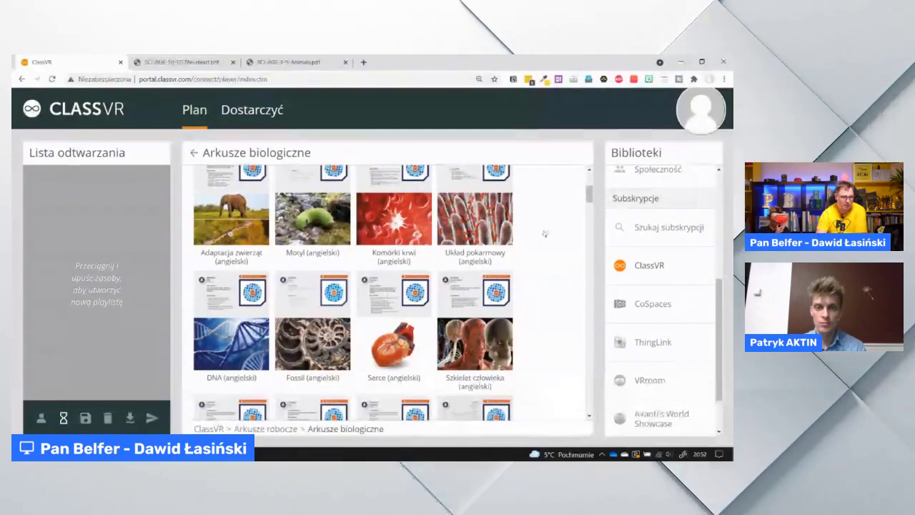
scroll(664, 304, up, 5)
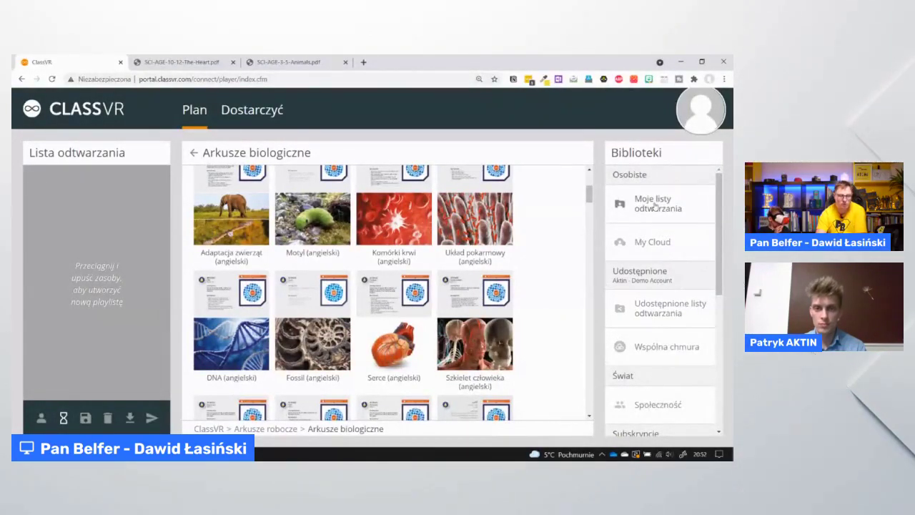
click(671, 277)
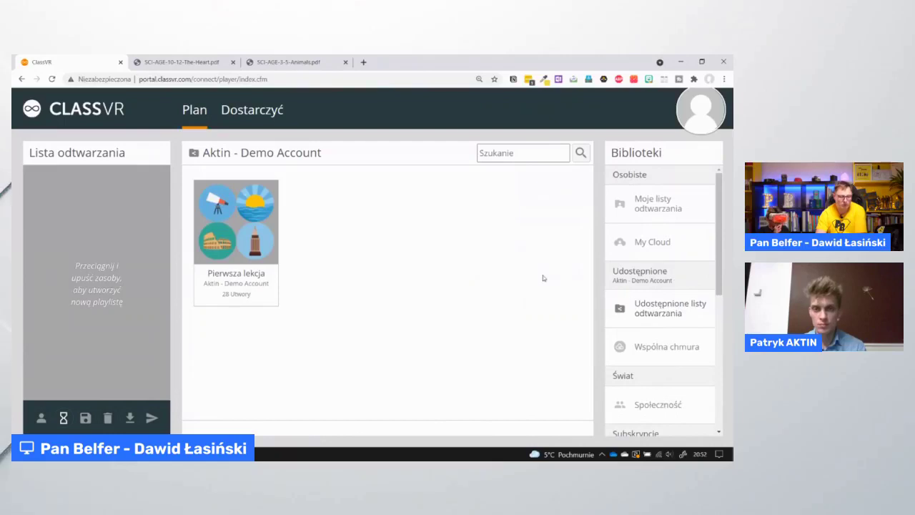
drag(254, 231, 158, 232)
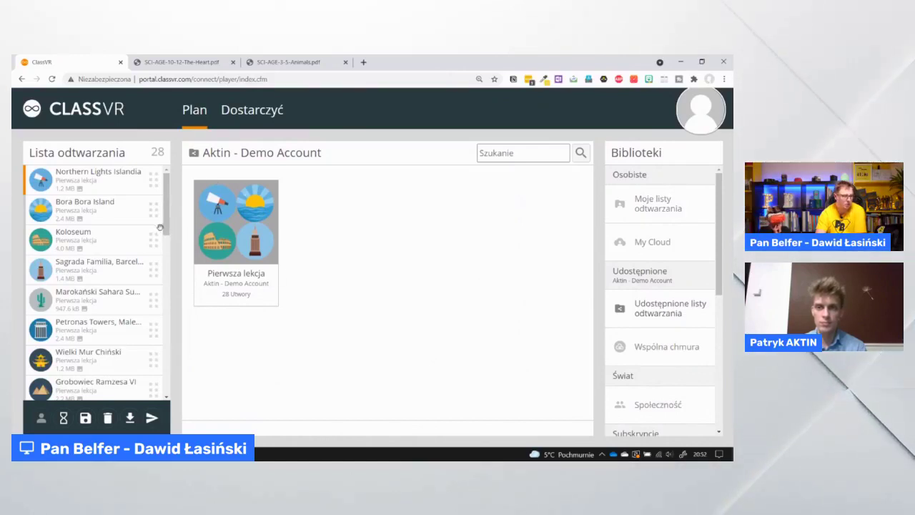
- Scroll through the loaded Lista odtwarzania items, then move to the Dostarczyć delivery page
drag(166, 225, 167, 228)
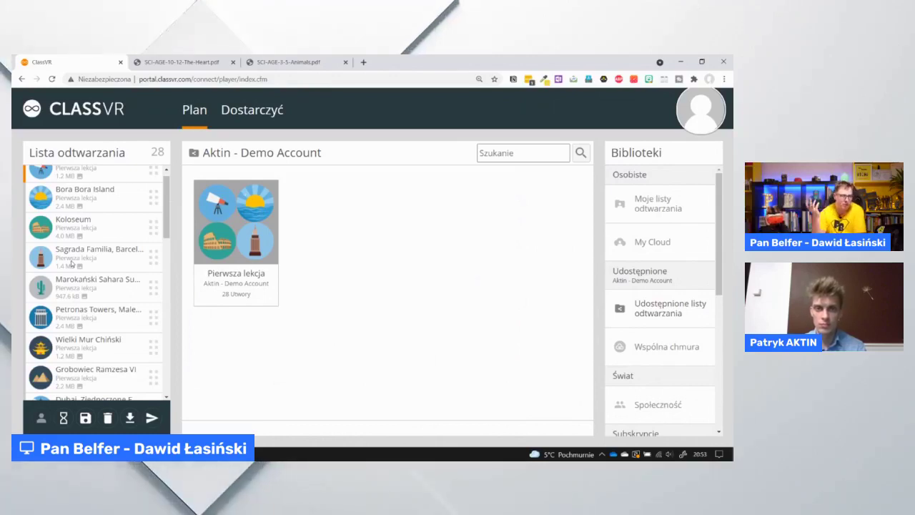
scroll(146, 259, down, 3)
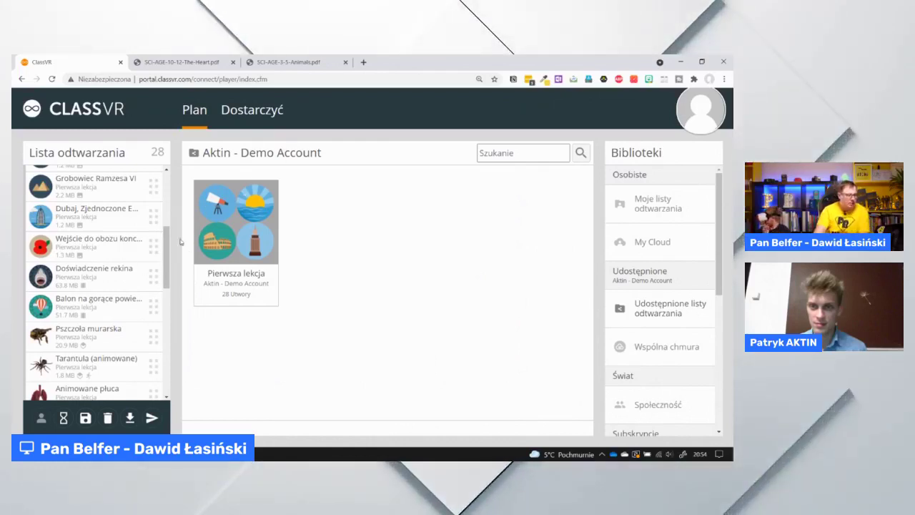
drag(170, 246, 171, 221)
mouse_move(50, 281)
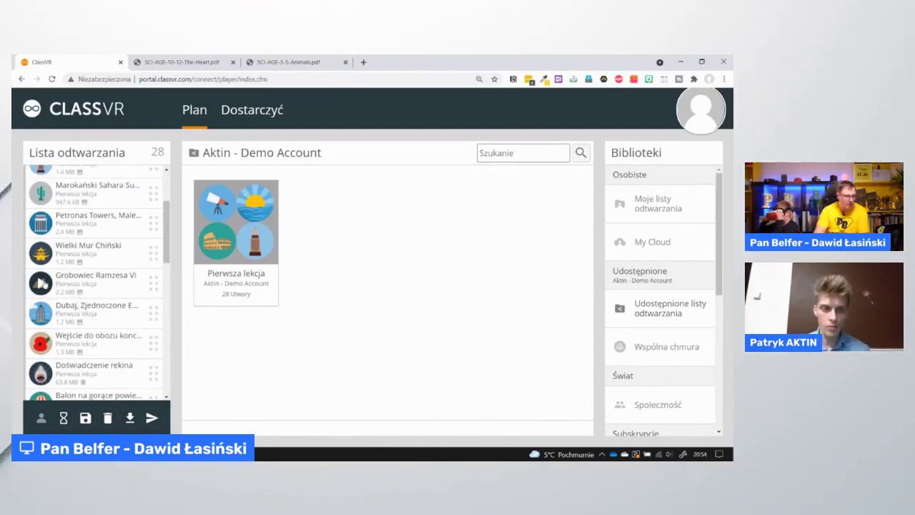
click(262, 114)
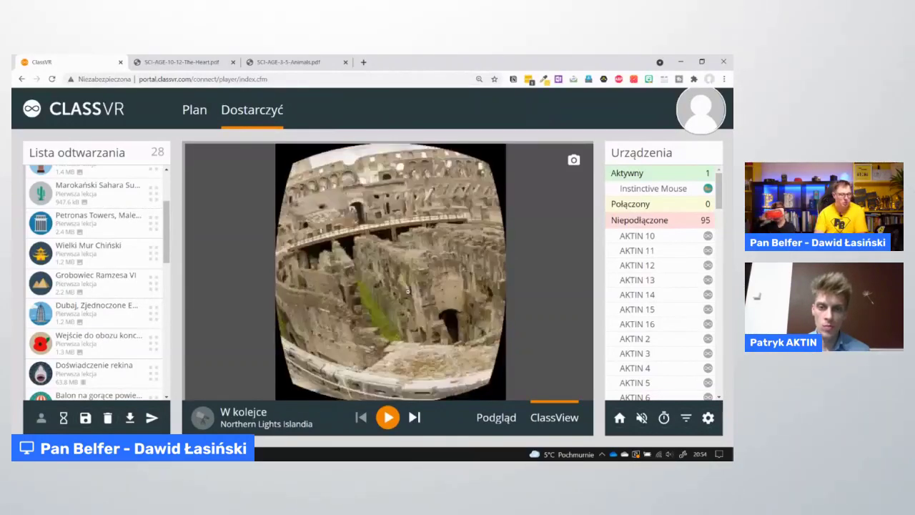
- Shrink the enlarged headset view, switch to Podgląd, and play Grobowiec Ramzesa VI on the headsets
click(413, 292)
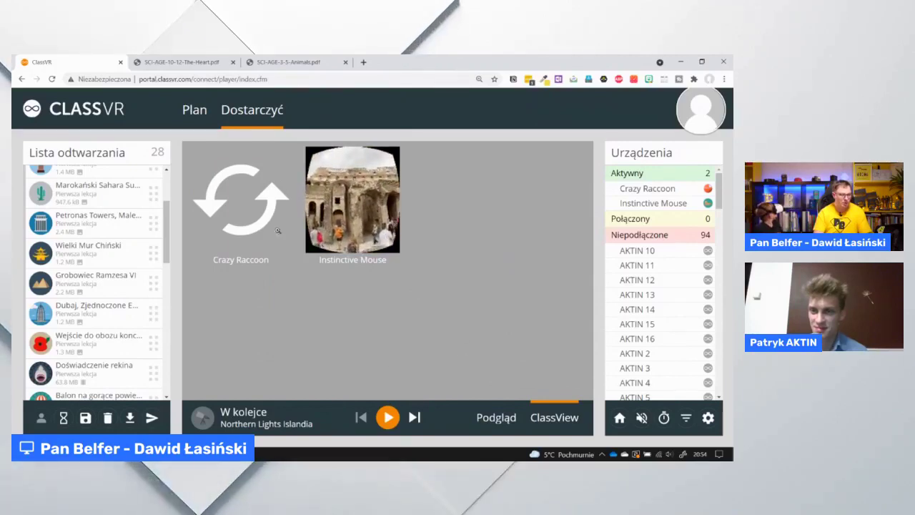
click(503, 421)
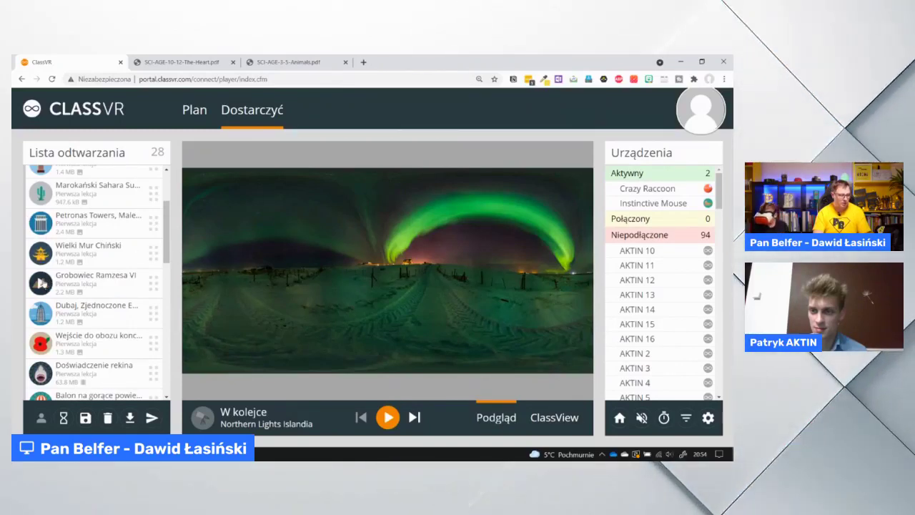
click(41, 284)
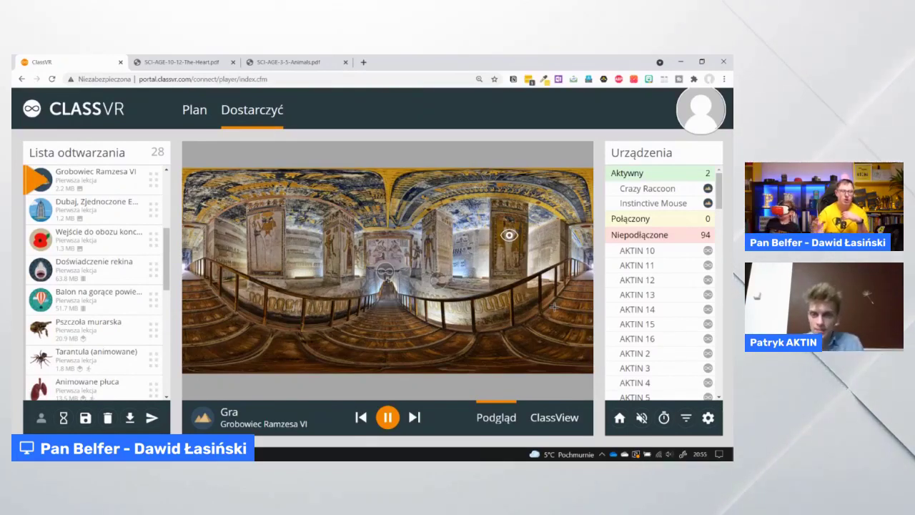
- Compare ClassView with Podgląd, then screenshot the headset's tomb staircase view as screen.png
click(558, 415)
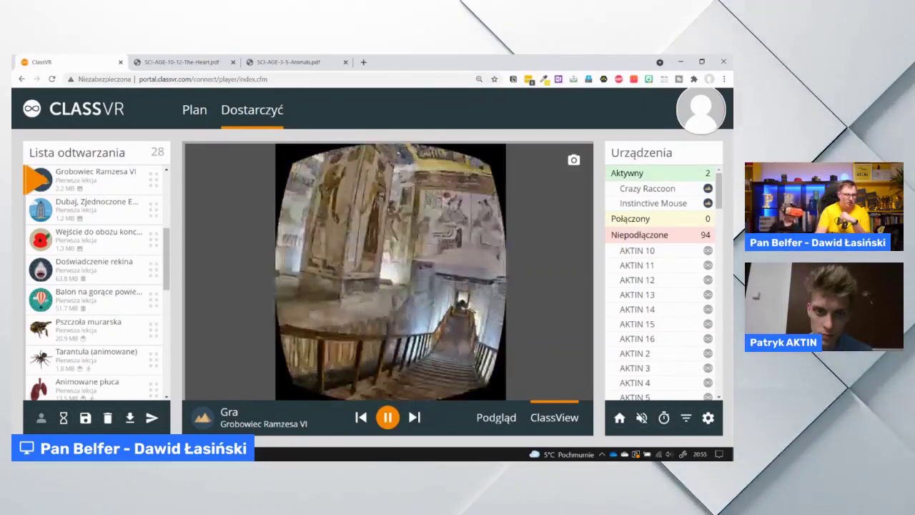
click(496, 417)
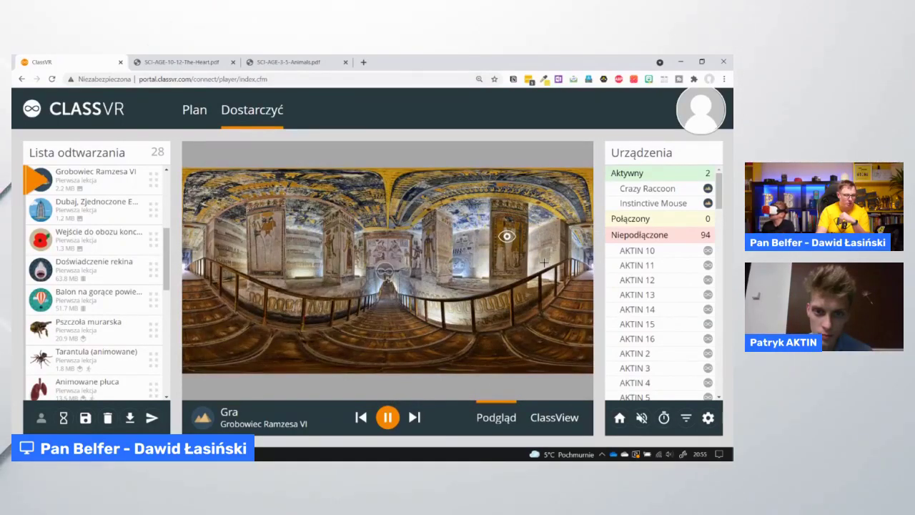
click(544, 418)
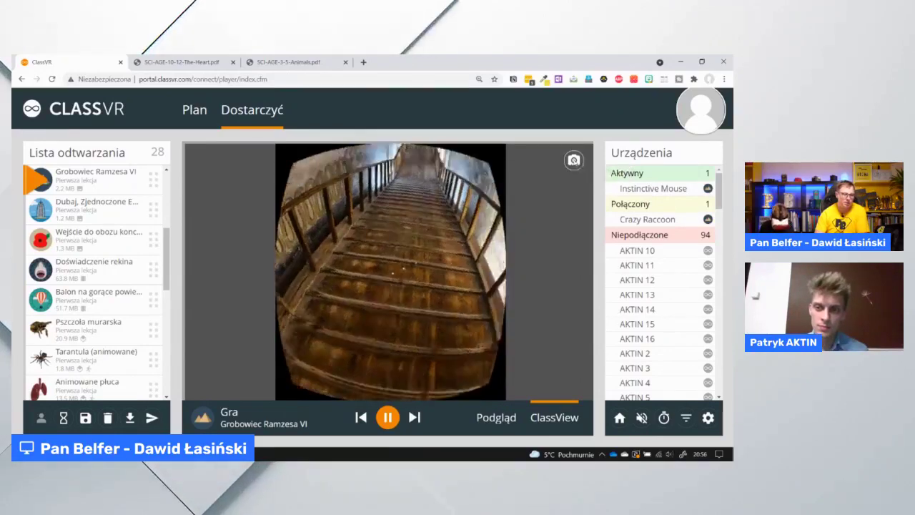
click(573, 160)
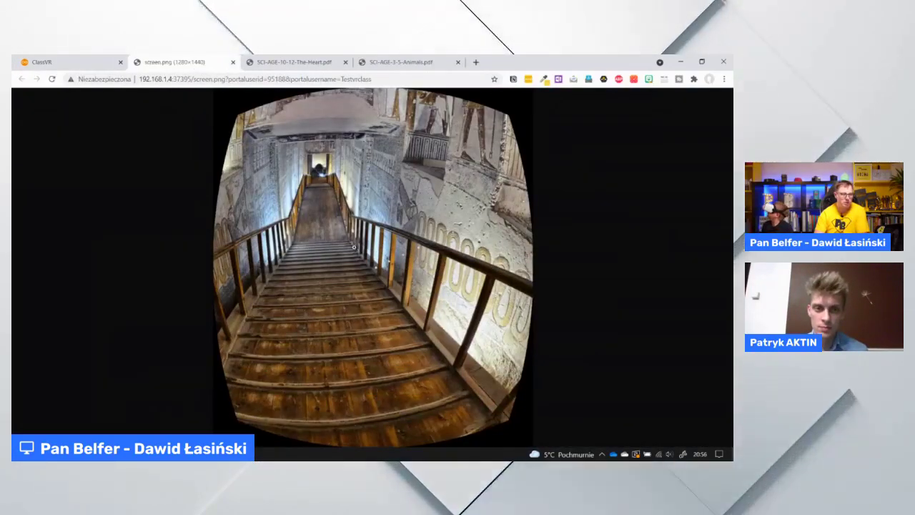
- Bring up the save options for screen.png, then go back to the ClassVR portal
right_click(354, 247)
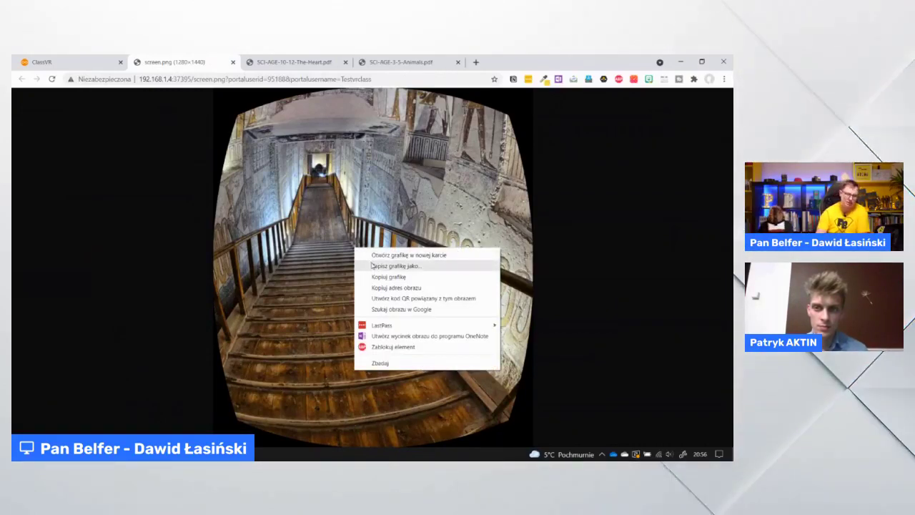
click(80, 64)
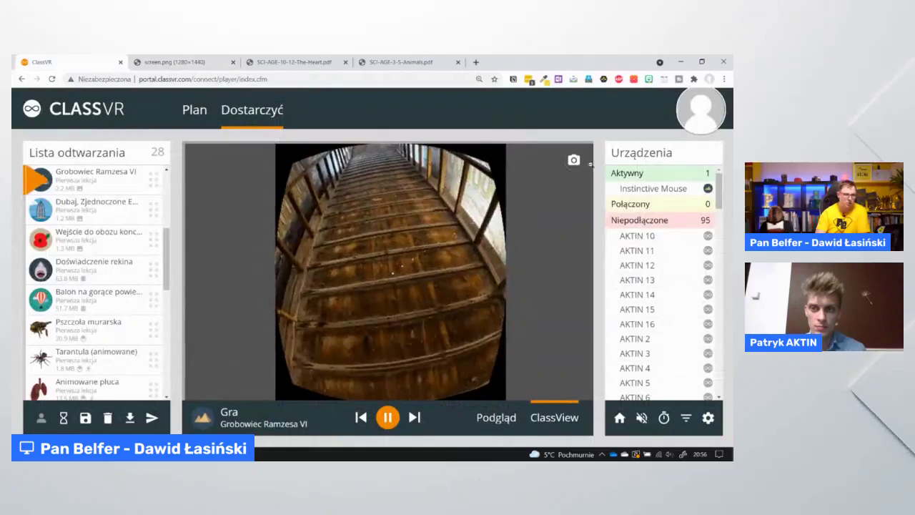
- From the Podgląd preview, scroll the playlist and play Doświadczenie rekina on the headsets
click(496, 418)
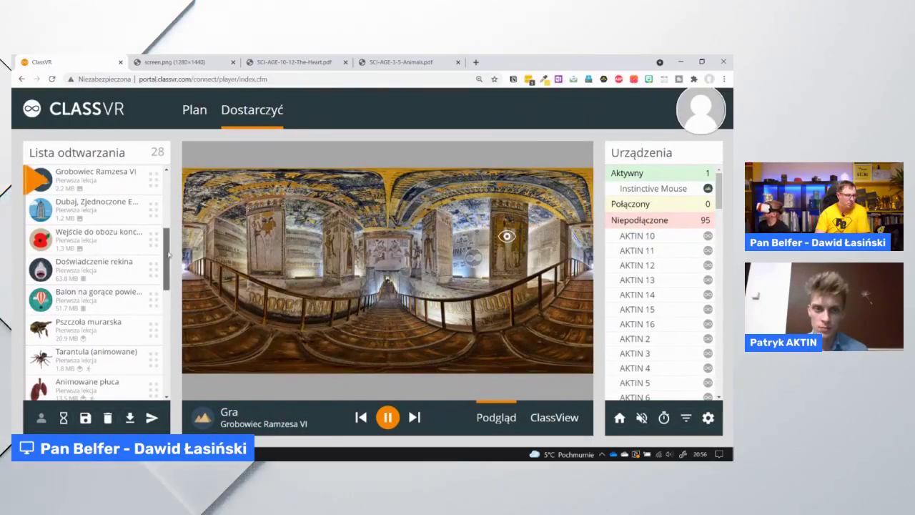
drag(169, 255, 168, 285)
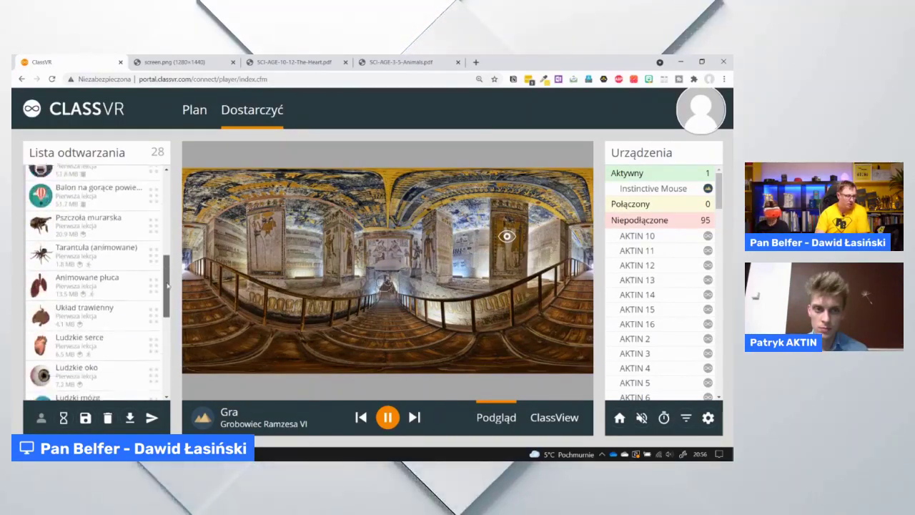
scroll(40, 266, up, 3)
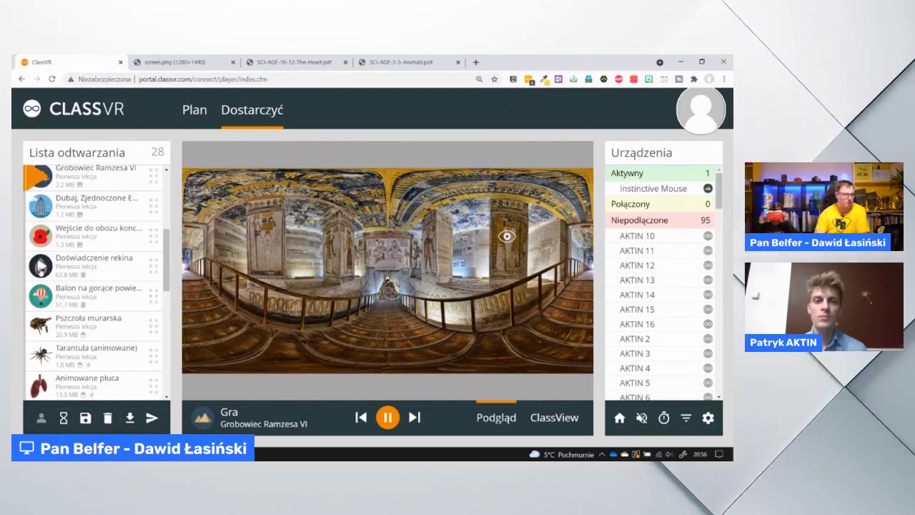
click(41, 266)
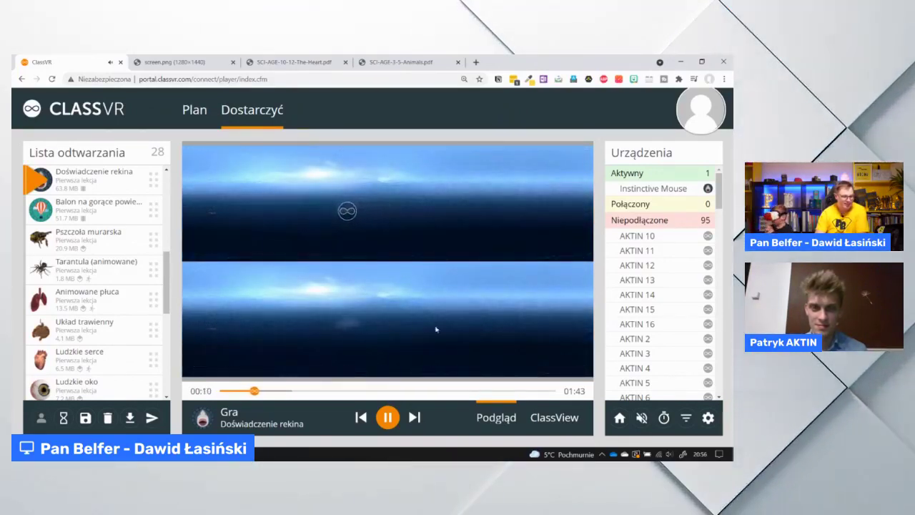
- Switch to ClassView to watch the shark swimming in the headset's live fisheye feed
click(554, 417)
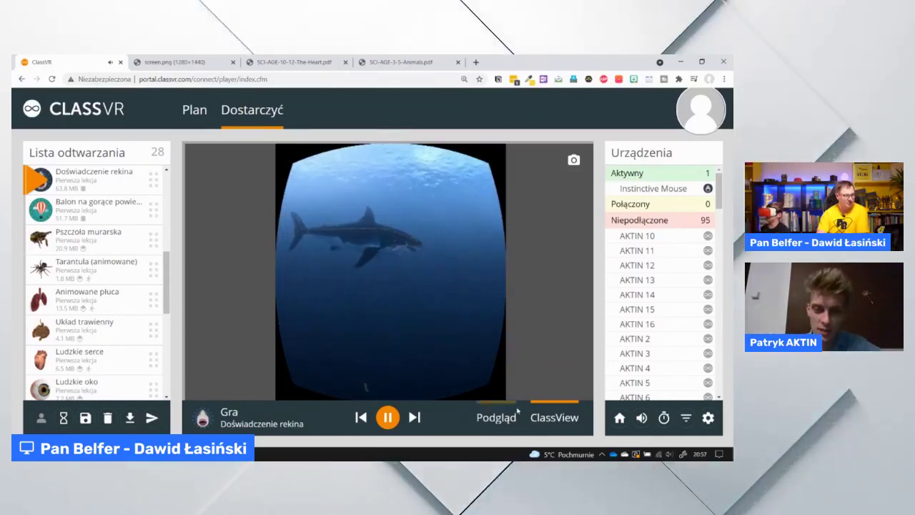
- Toggle between Podgląd and ClassView, ending on the underwater 360 preview at 01:43
click(496, 417)
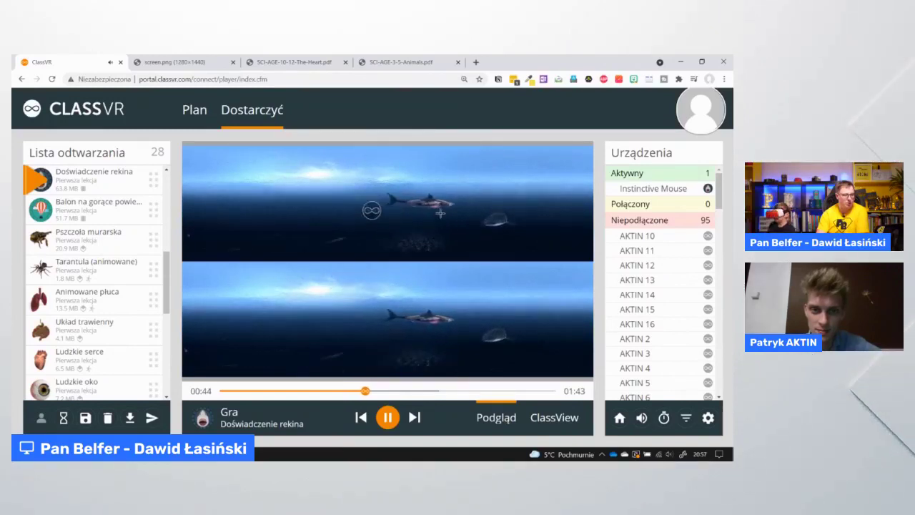
click(552, 417)
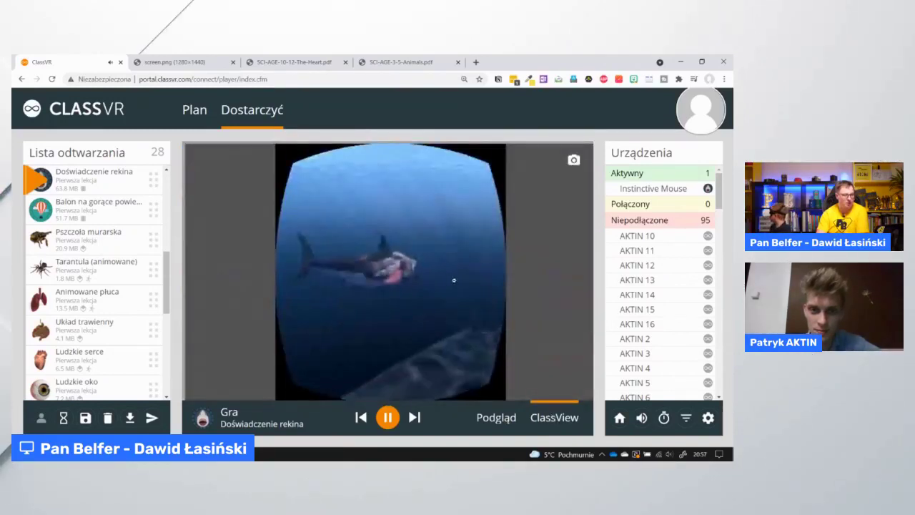
click(496, 417)
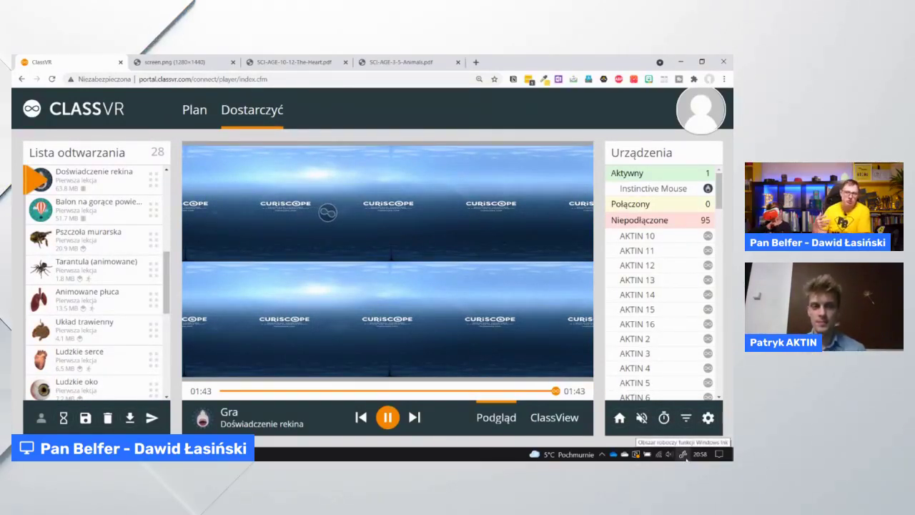
- Seek the shark video to 00:29, 00:38 and 00:43, then show both headsets' live feeds
click(314, 391)
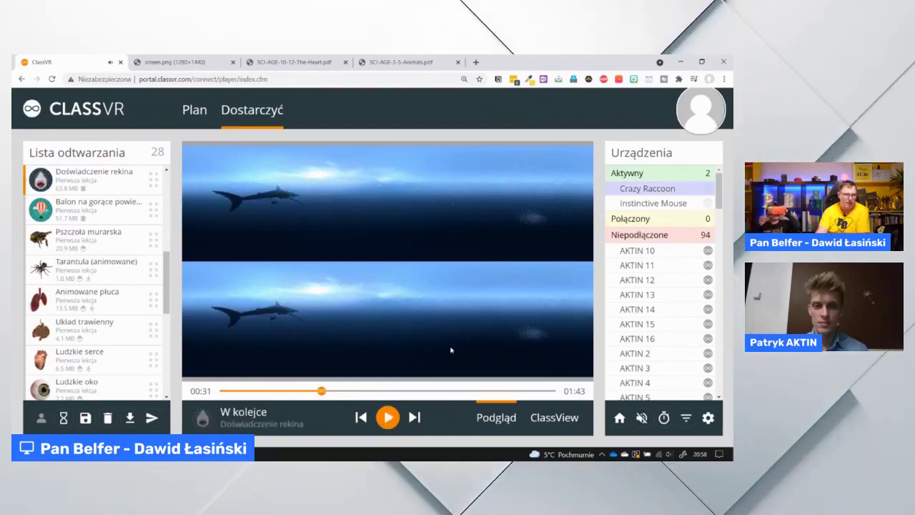
click(346, 390)
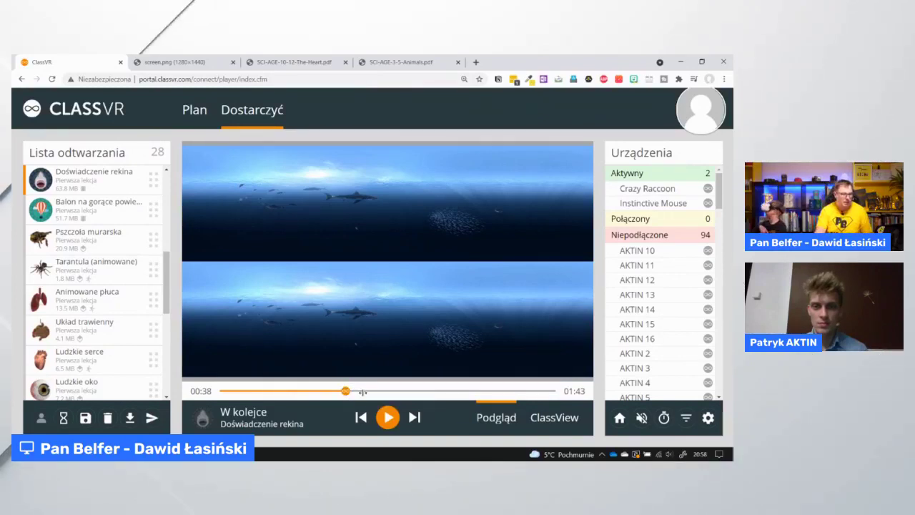
click(362, 391)
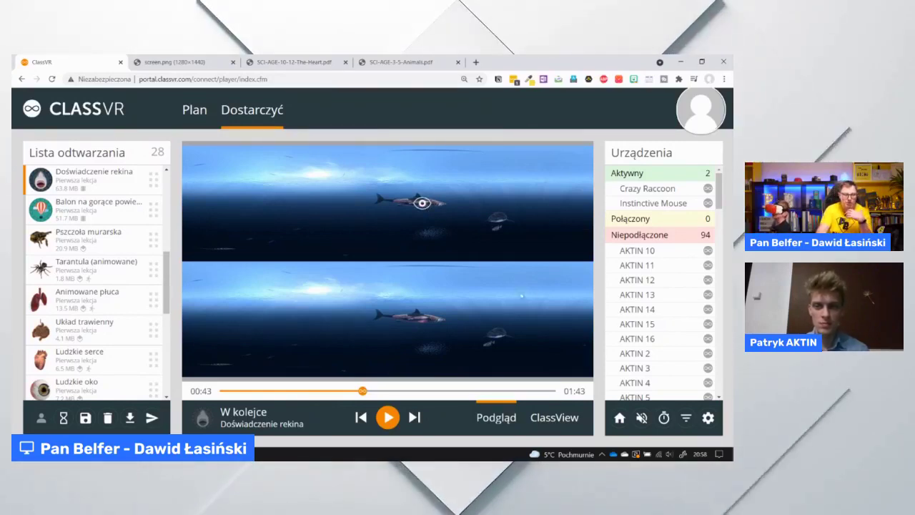
click(554, 417)
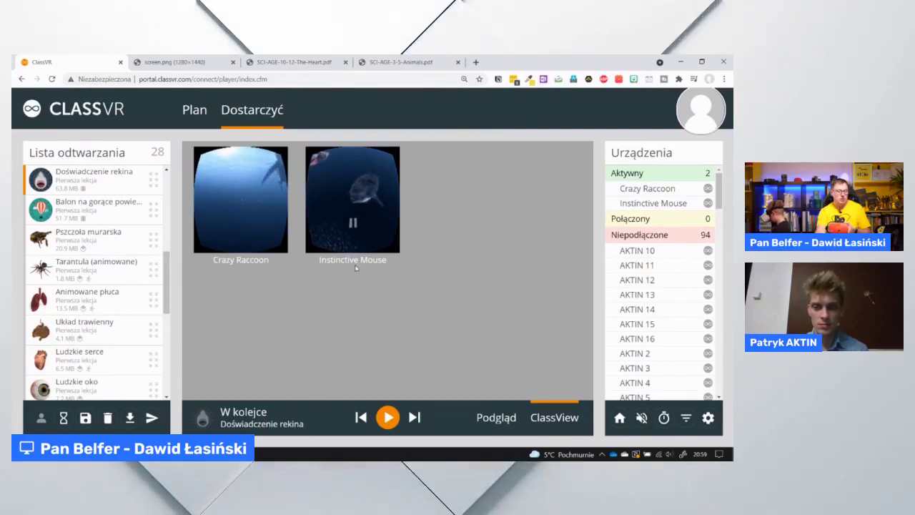
- Enlarge Crazy Raccoon's view, send both headsets Home, and confirm their feeds show the home menu
click(221, 226)
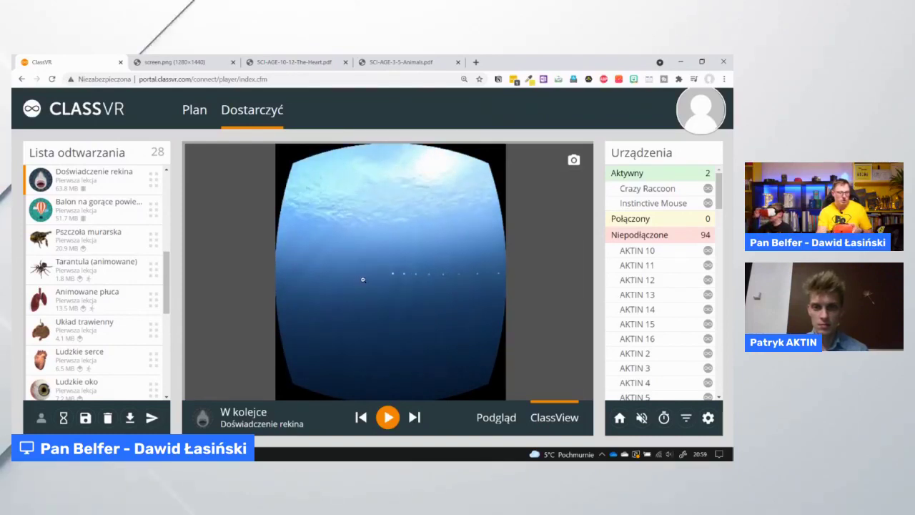
click(497, 411)
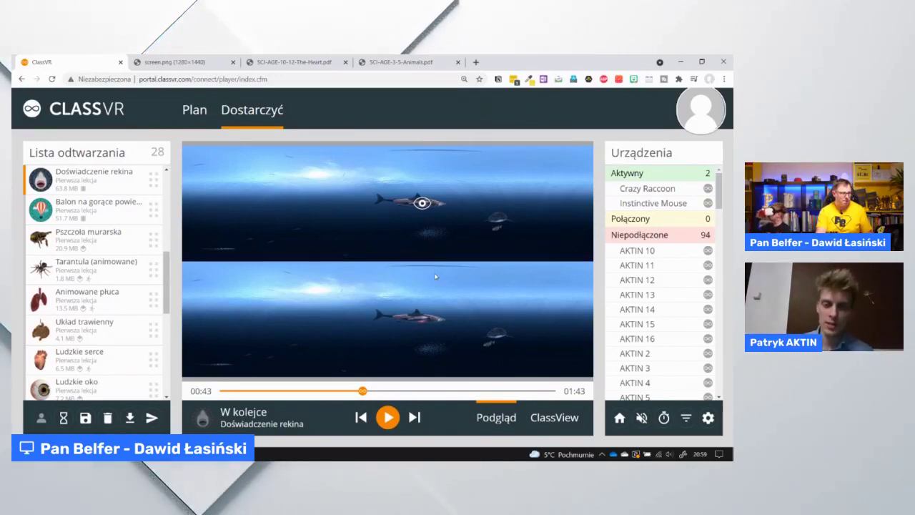
click(619, 418)
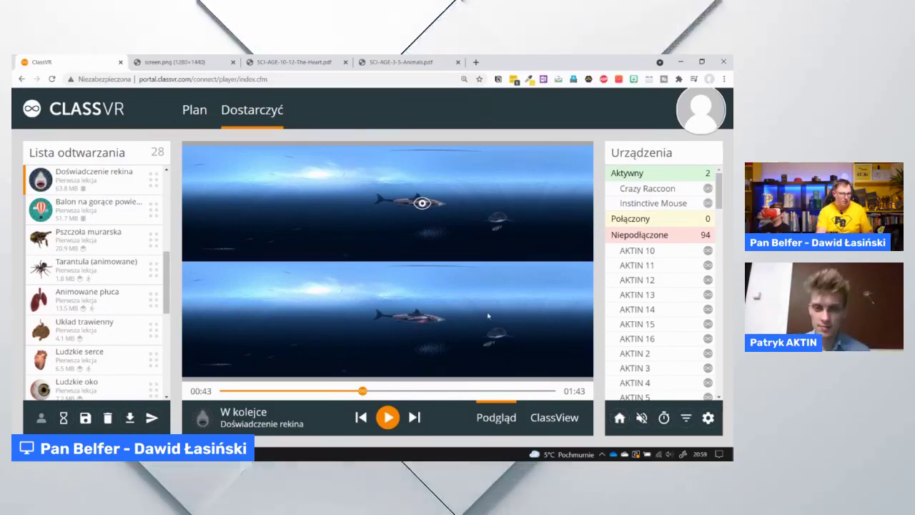
click(554, 417)
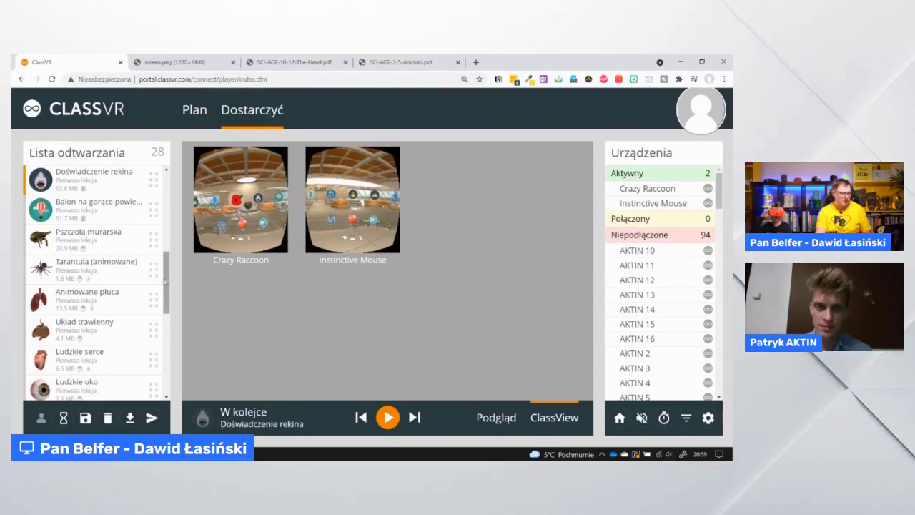
drag(165, 283, 163, 366)
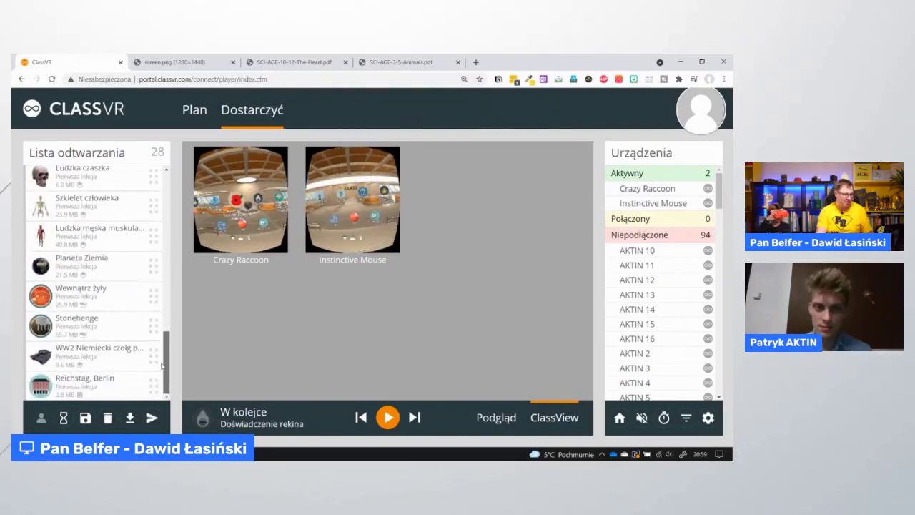
click(367, 210)
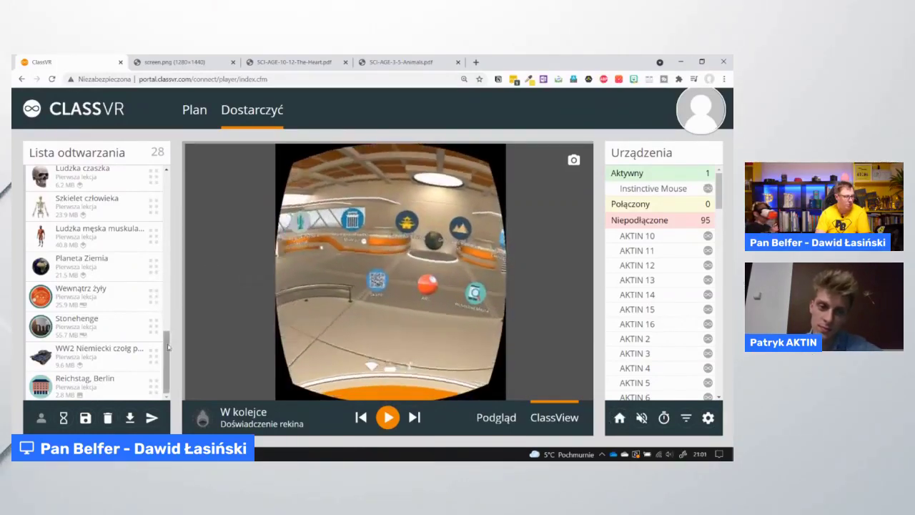
drag(168, 346, 141, 182)
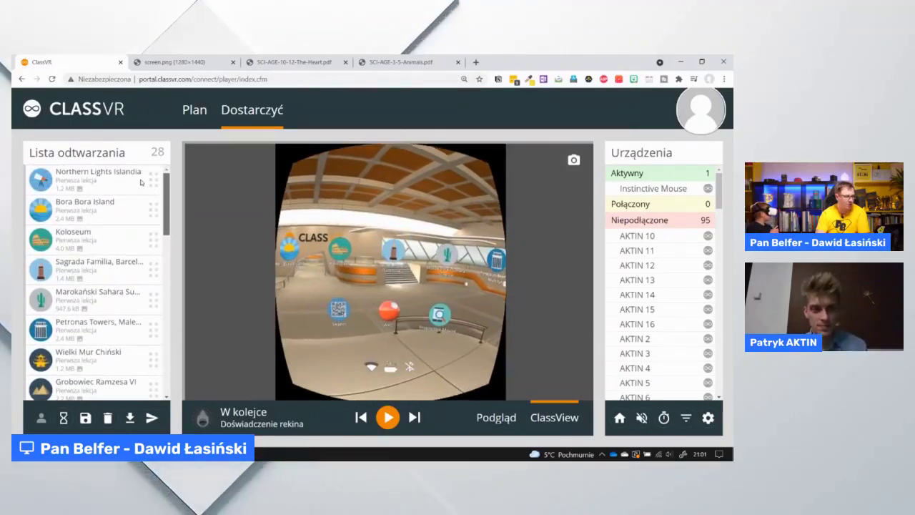
scroll(107, 250, down, 10)
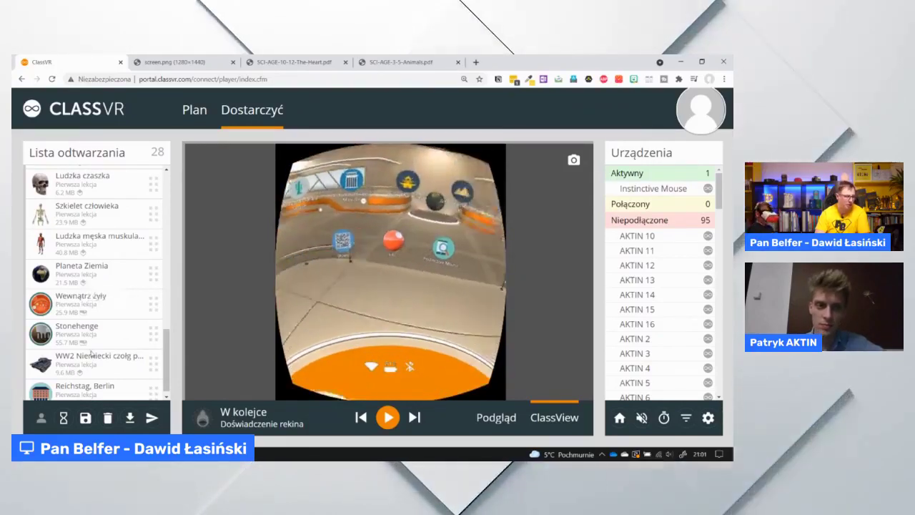
scroll(85, 343, down, 1)
scroll(86, 367, up, 3)
scroll(82, 379, down, 4)
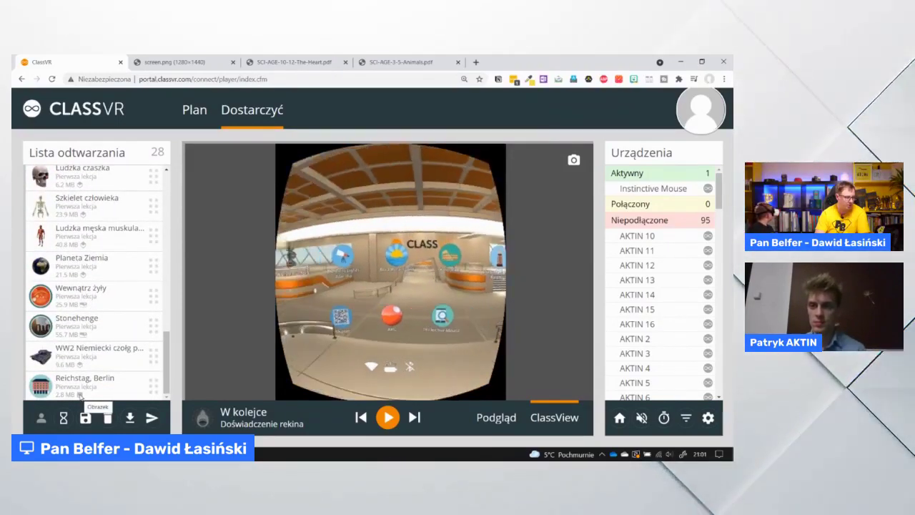
scroll(115, 305, up, 3)
scroll(115, 305, up, 3)
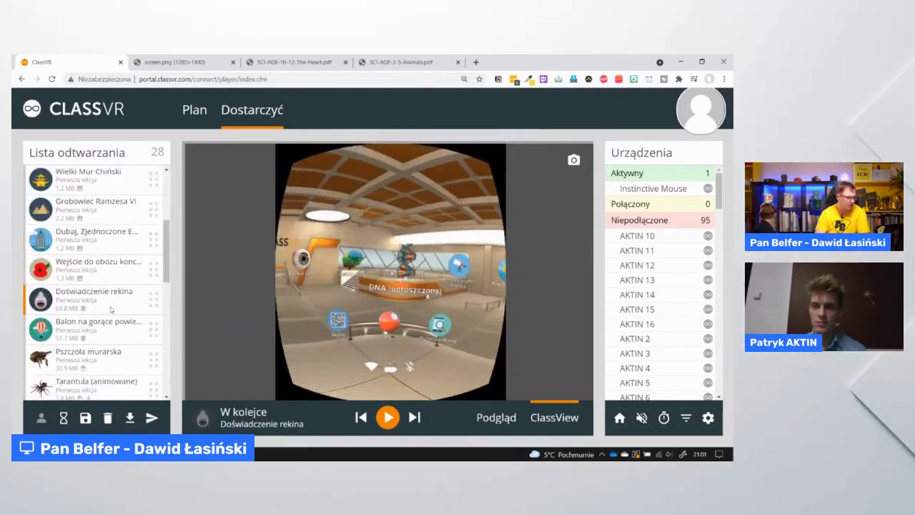
scroll(108, 308, down, 1)
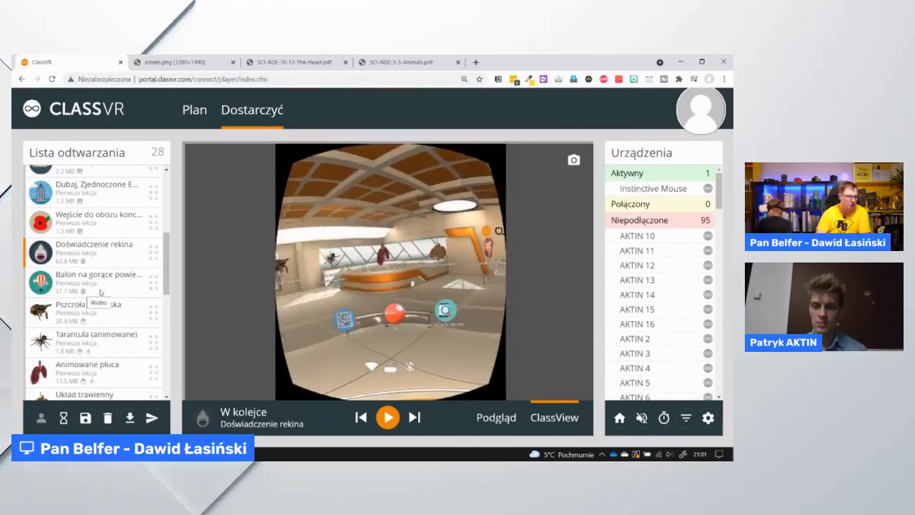
scroll(168, 256, down, 6)
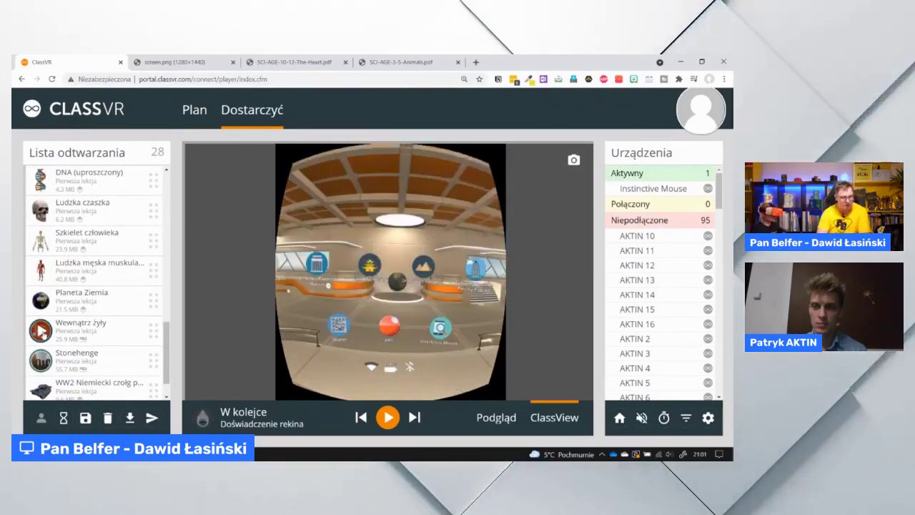
- Play Wewnątrz żyły on the Instinctive Mouse headset, then check its Podgląd preview and return to ClassView
click(41, 331)
scroll(43, 327, down, 1)
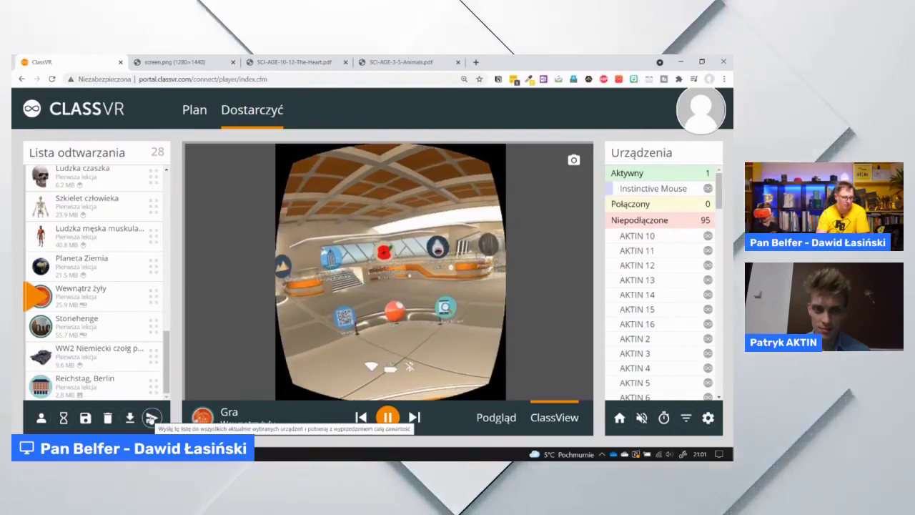
click(504, 419)
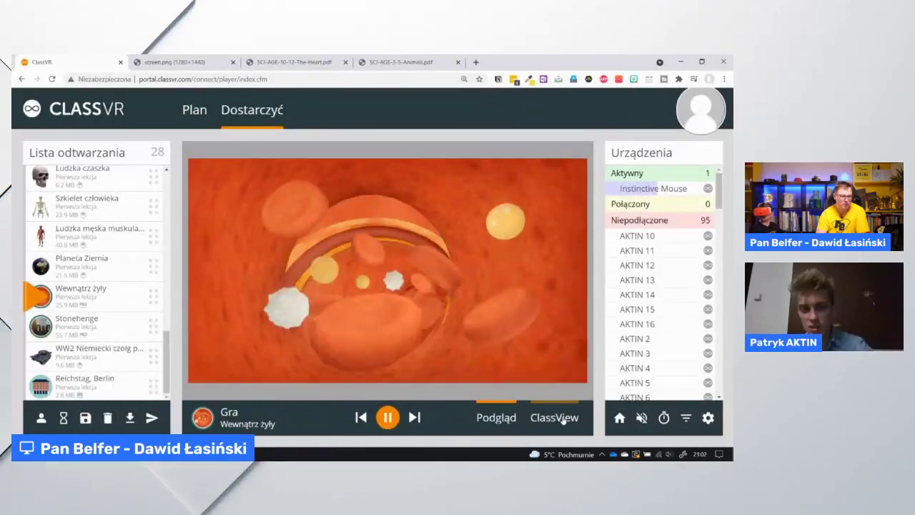
click(562, 421)
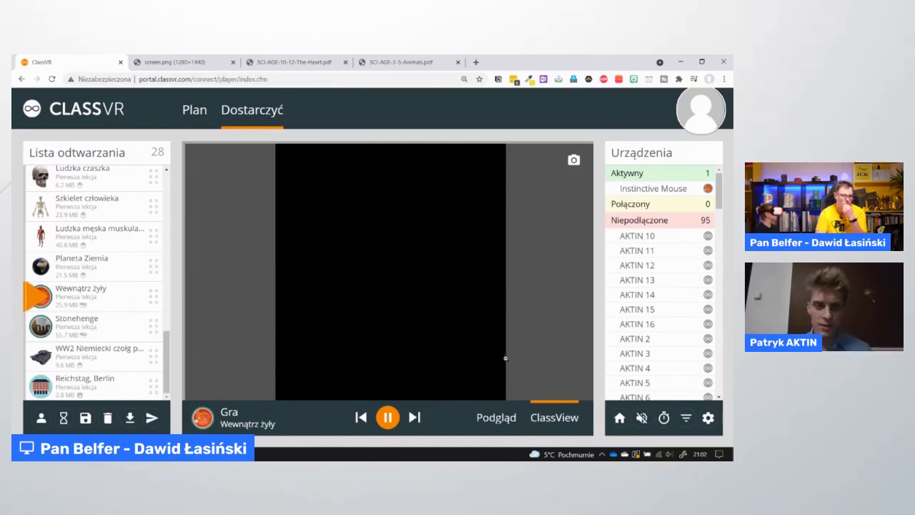
- Stop the Wewnątrz żyły playback and return the headset to its home lobby
click(620, 418)
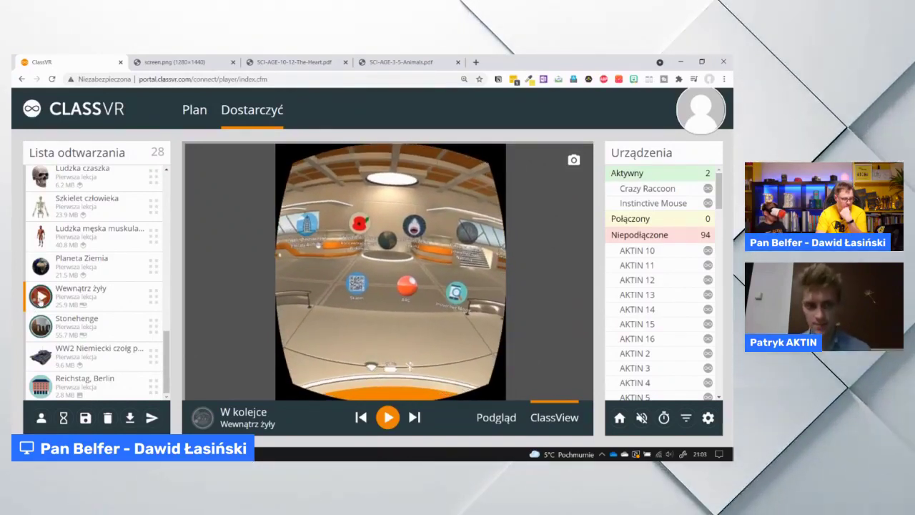
- Replay Wewnątrz żyły on both headsets, then compare Podgląd with both ClassView thumbnails
click(41, 297)
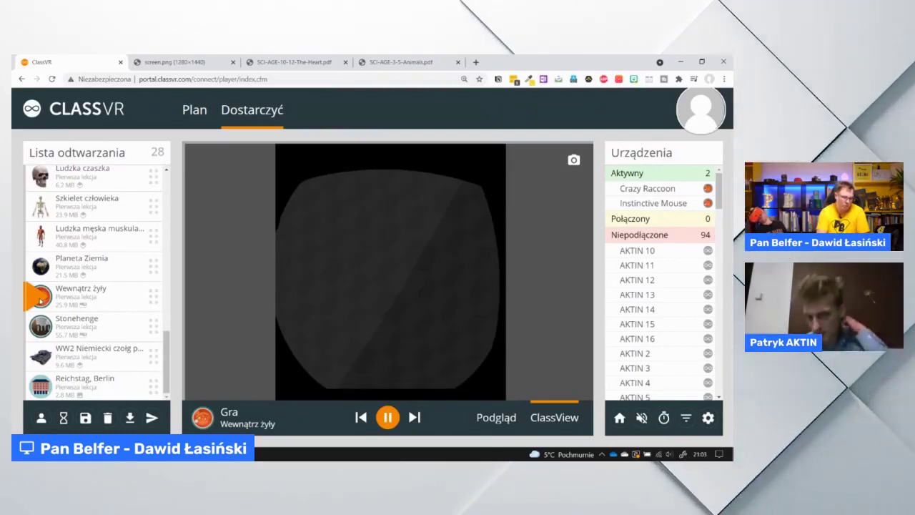
click(507, 422)
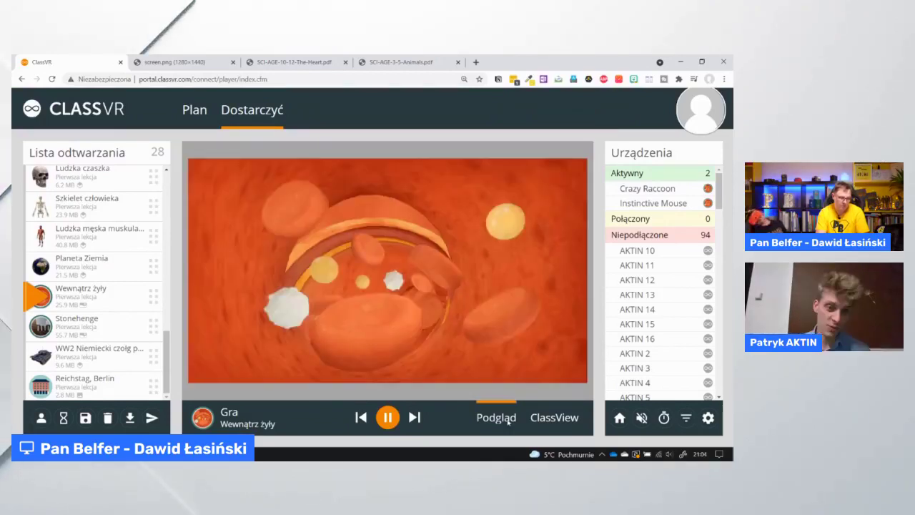
click(559, 421)
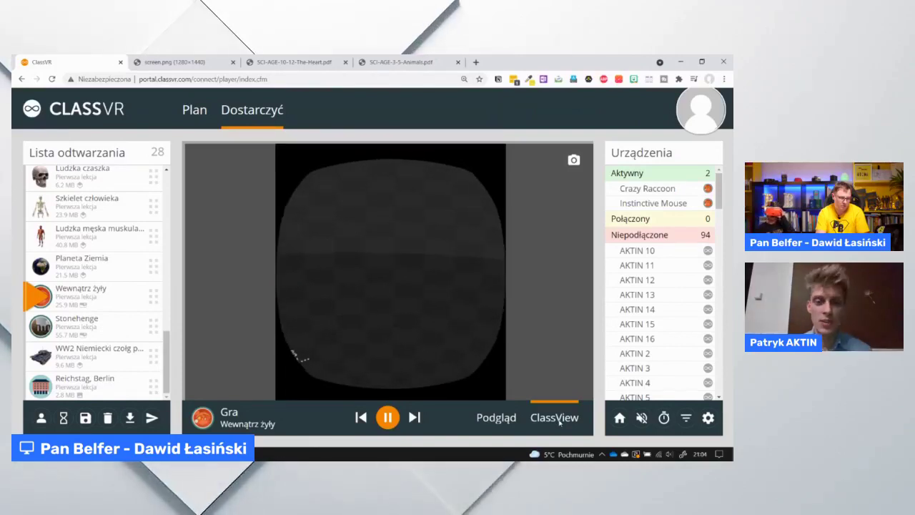
click(508, 422)
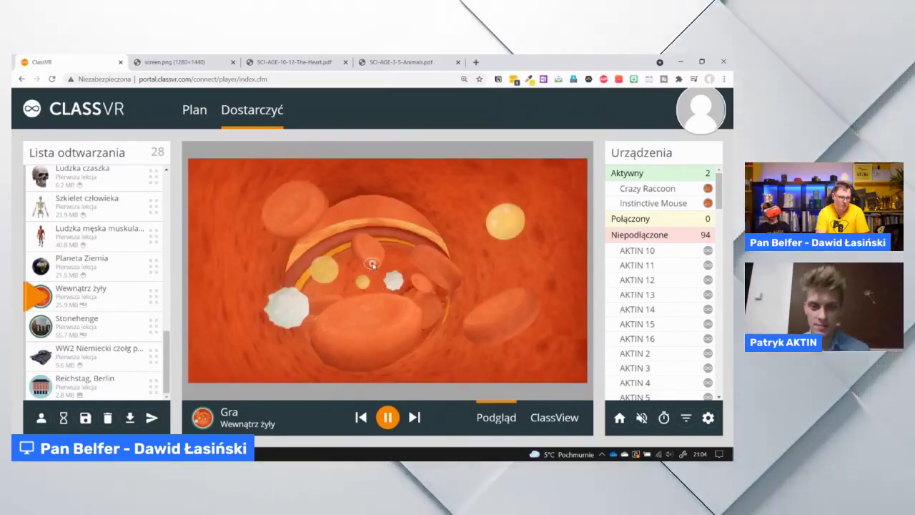
click(553, 418)
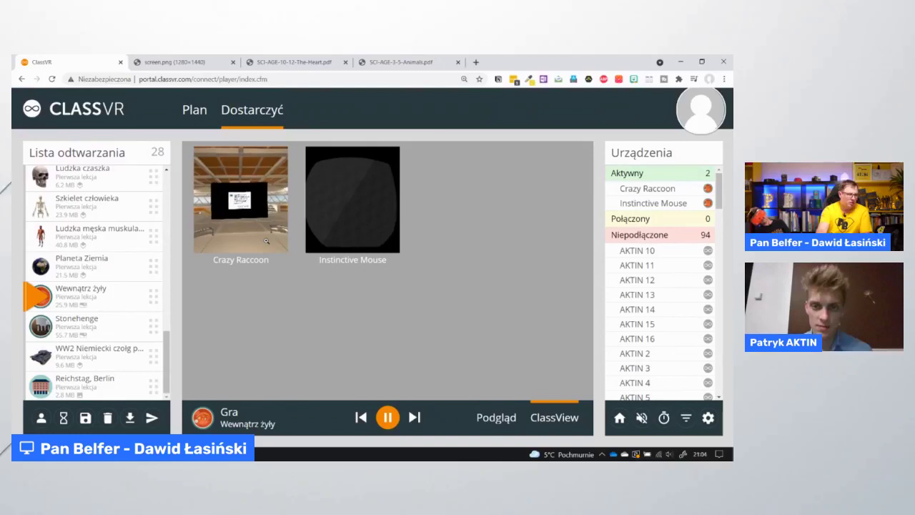
- Enlarge Instinctive Mouse's live view, then send Szkielet człowieka, then Planeta Ziemia, to the headsets
click(377, 228)
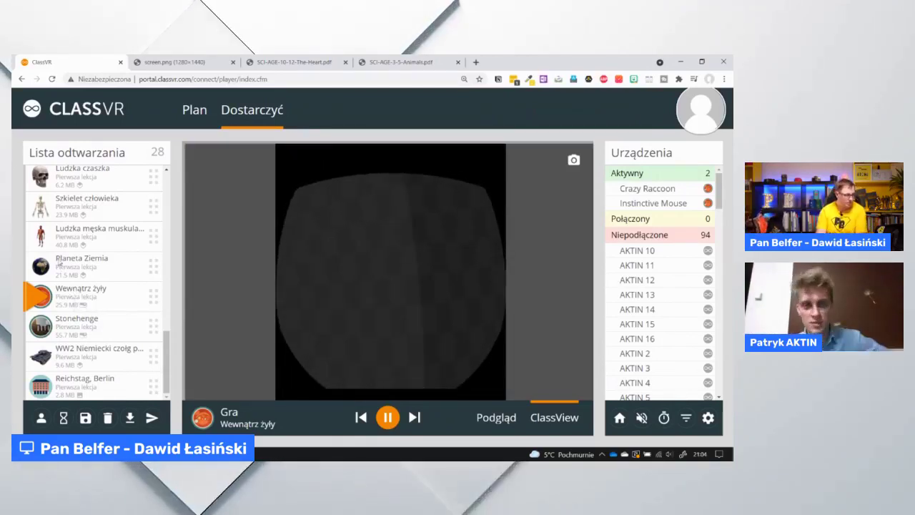
click(41, 207)
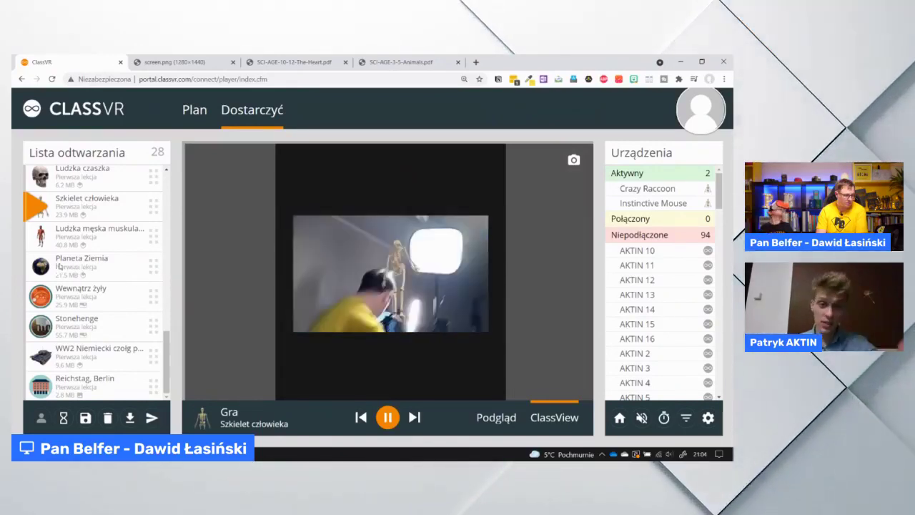
click(43, 265)
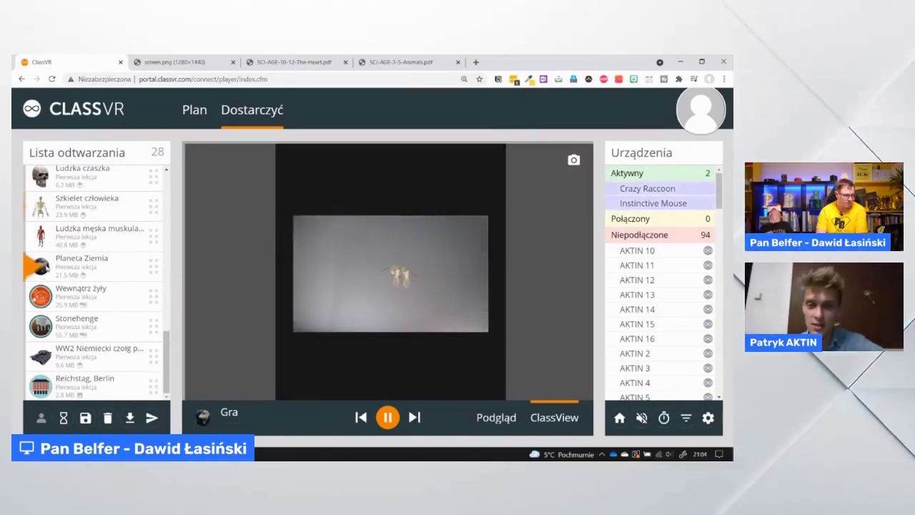